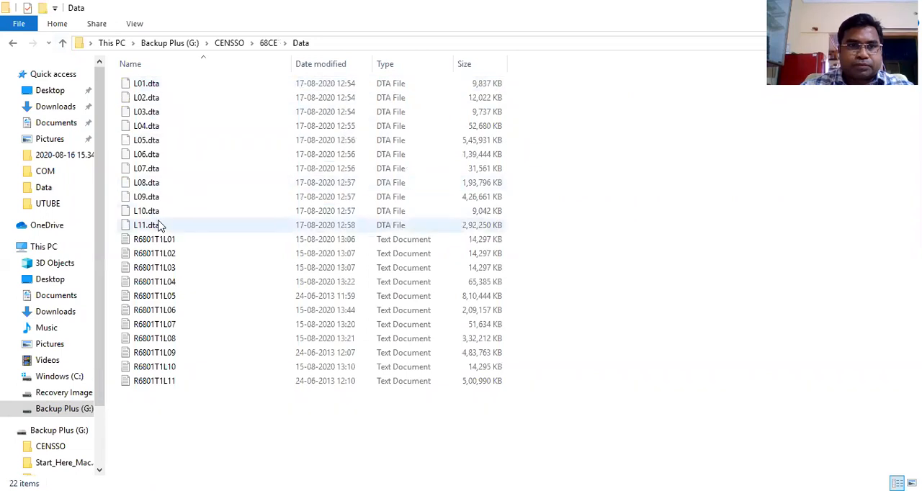
Open the R6801T1L01 text file and examine the leading digits of its first record
click(160, 245)
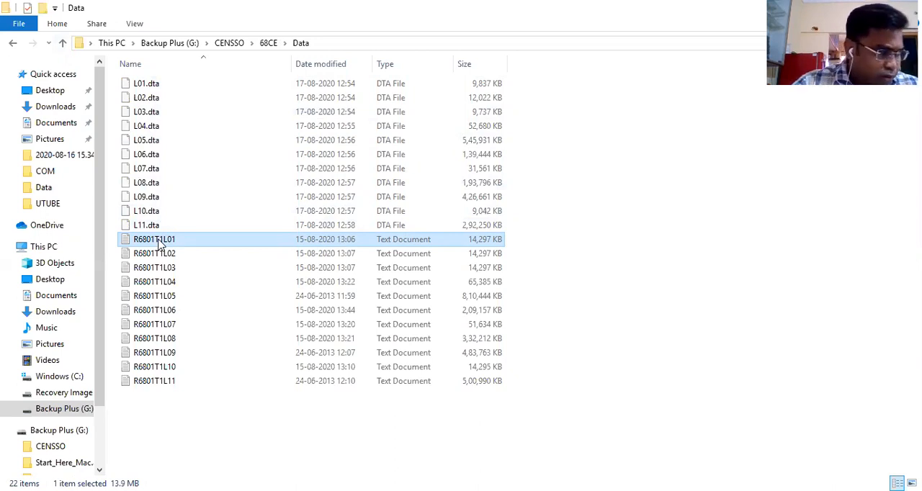
double_click(160, 242)
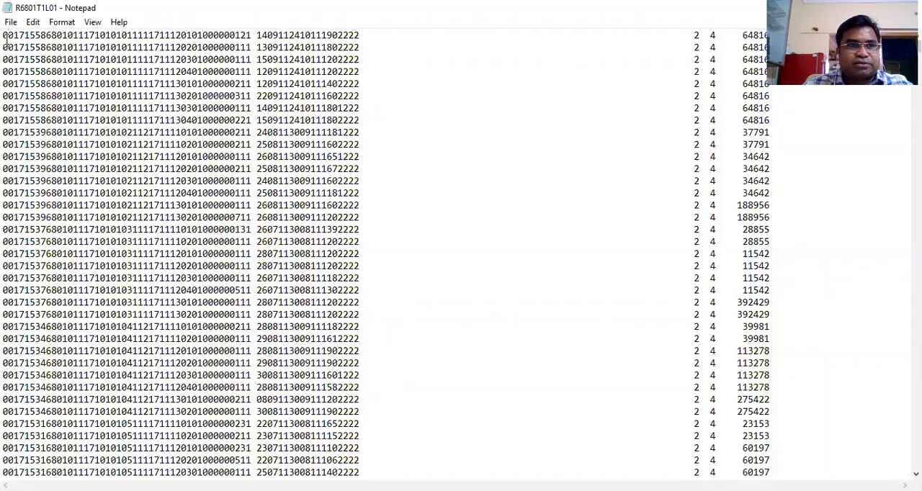
drag(5, 38, 6, 37)
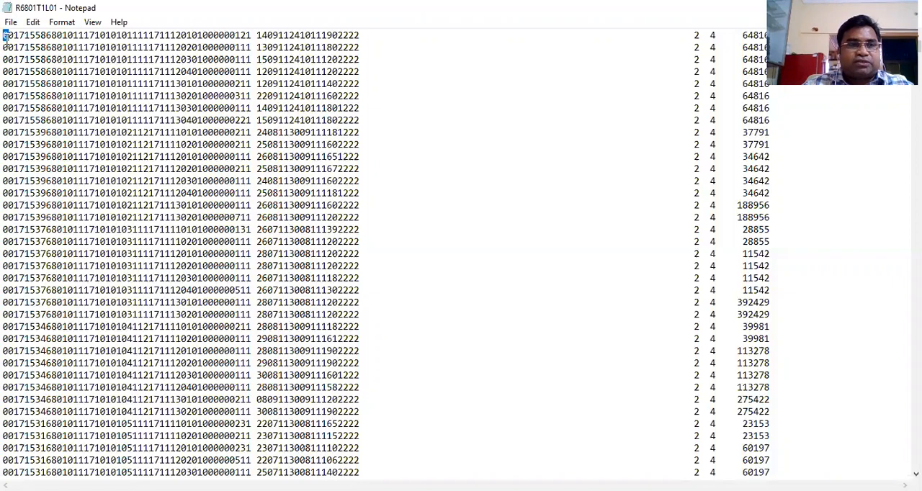
click(5, 37)
drag(13, 37, 7, 38)
key(Right)
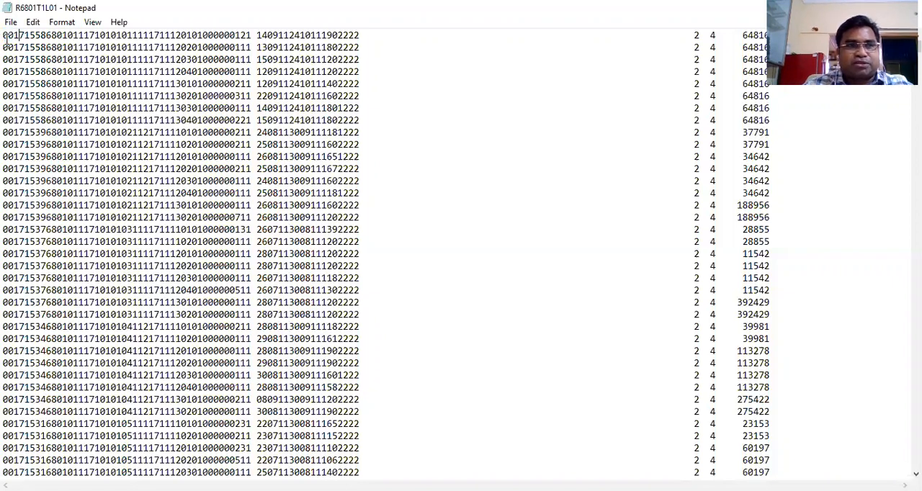
key(shift+Right)
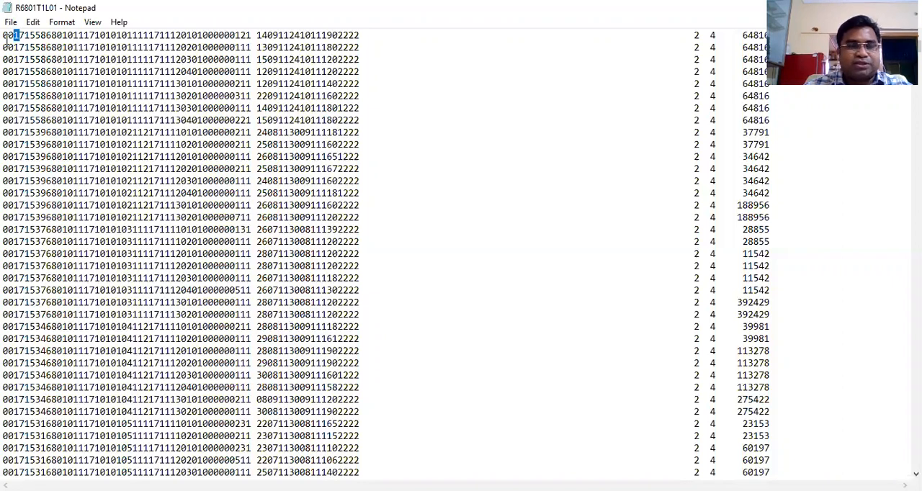
click(8, 37)
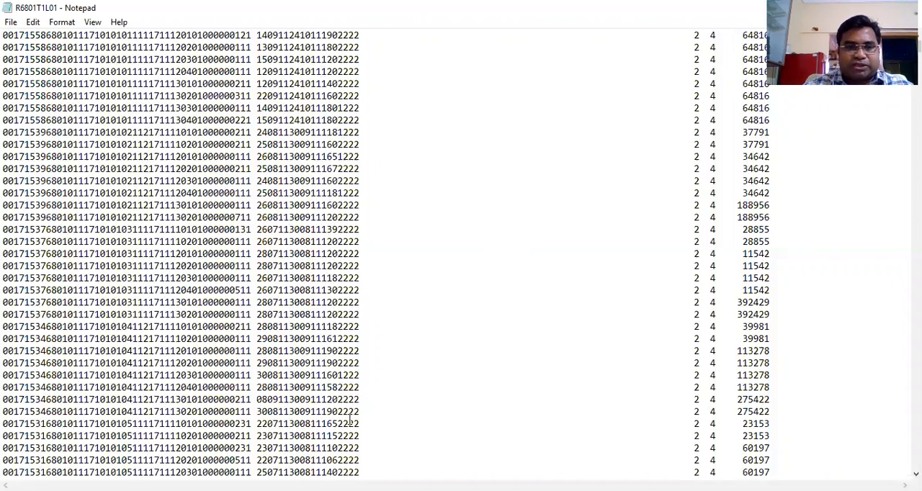
Switch to the layout68_1.0_typ1 workbook in Excel and examine the Level 01 heading and its first two items
key(alt+Tab)
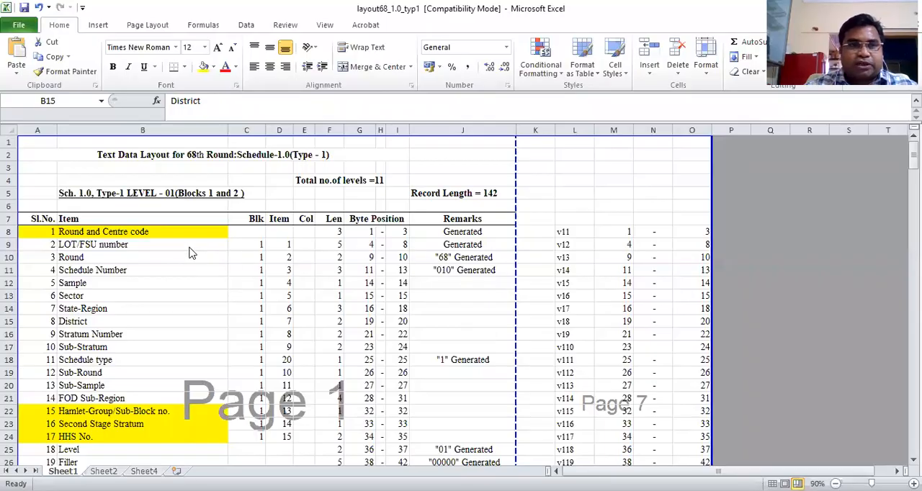
click(140, 195)
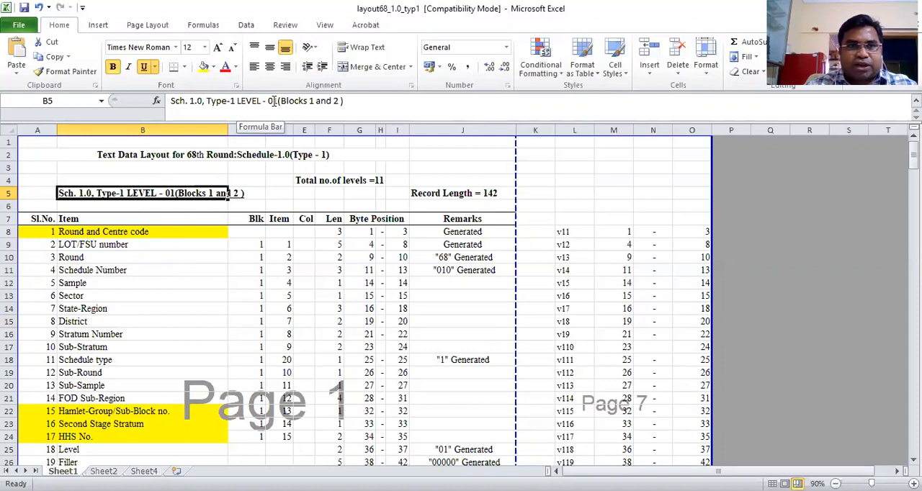
click(127, 232)
key(Left)
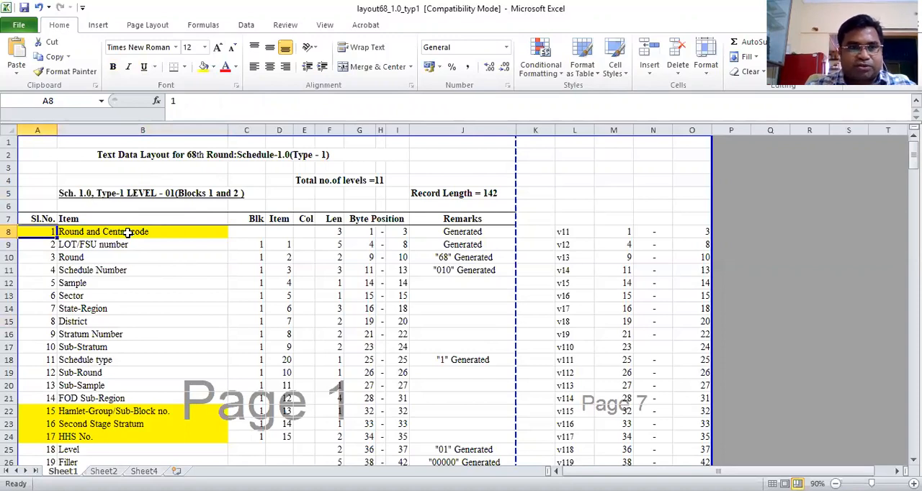
key(Right)
key(Left)
key(Down)
key(Right)
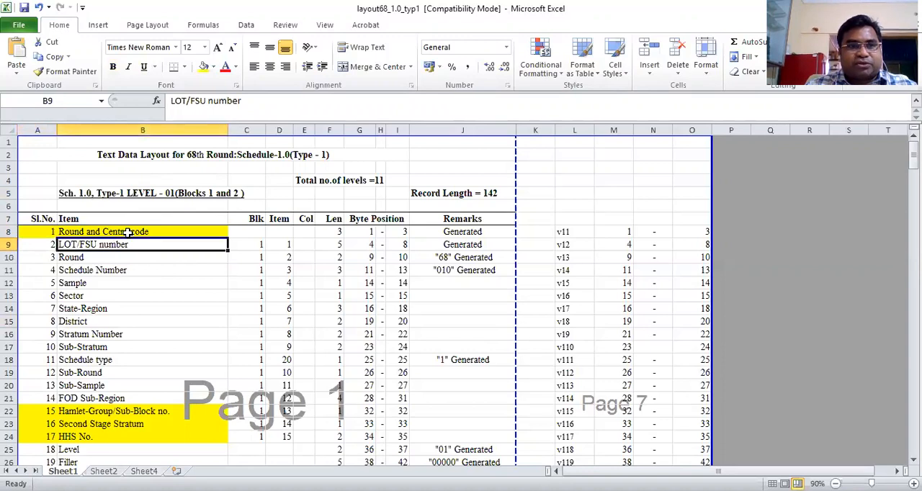
key(Left)
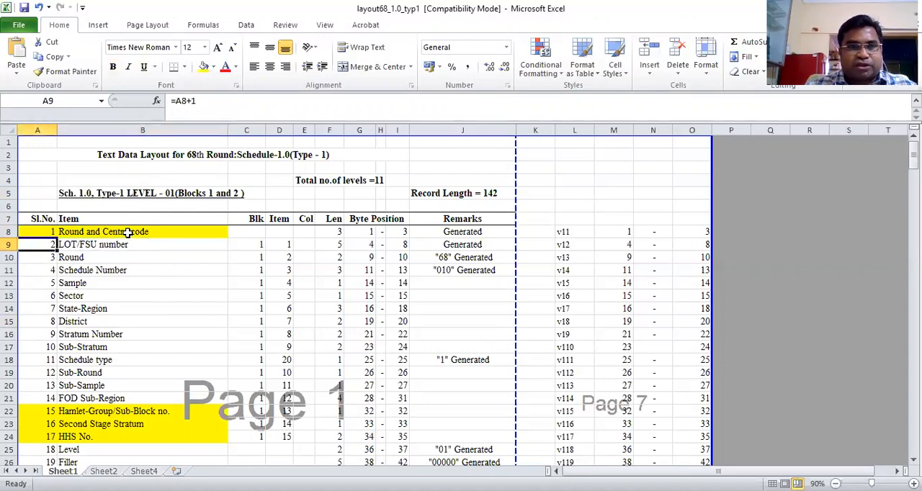
Go through the Level 01 item list down to MLT and check that item's ending byte position
key(Down)
key(Down)
key(Down)
key(Down)
key(Down)
key(Down)
key(Down)
key(Down)
key(Down)
key(Down)
key(Down)
key(Down)
key(Down)
key(Down)
key(Down)
key(Down)
key(Down)
key(Down)
key(Down)
key(Down)
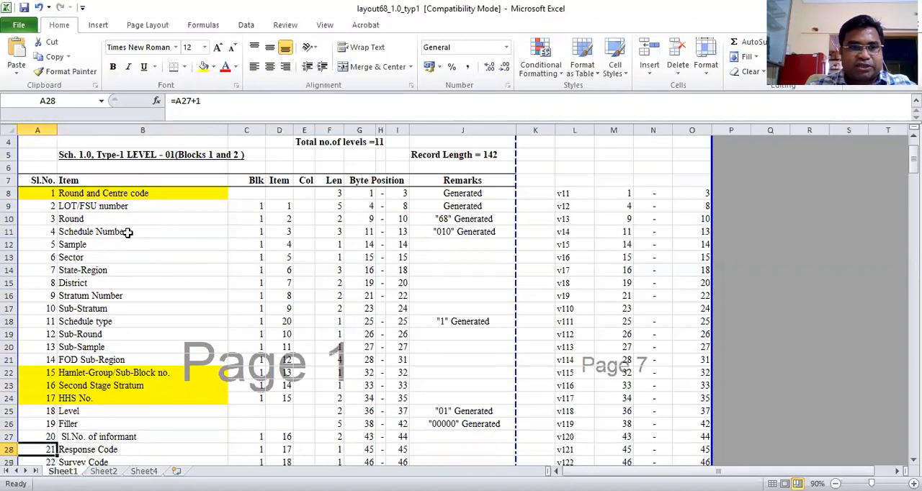
key(Down)
key(Down)
key(Down)
key(Down)
key(Down)
key(Down)
key(Down)
key(Down)
key(Down)
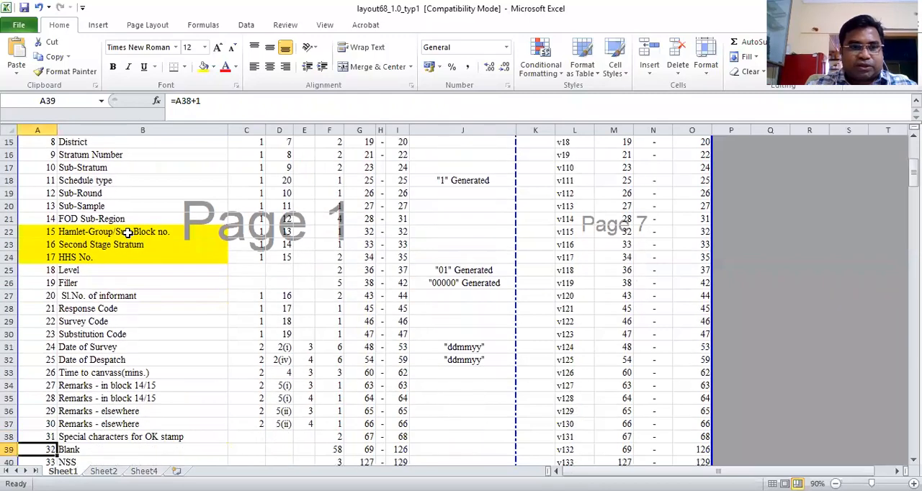
key(Down)
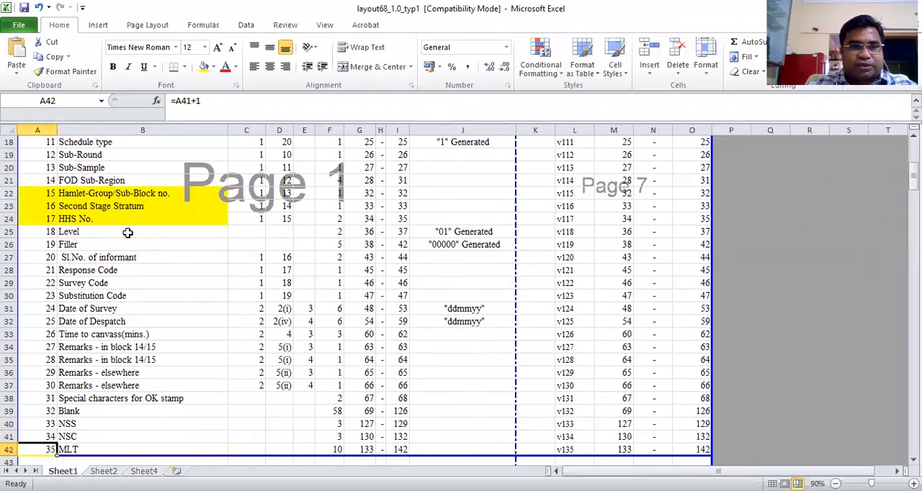
key(Down)
key(Down)
key(Down)
key(Up)
key(Up)
key(Up)
key(Right)
key(Right)
key(Right)
key(Right)
key(Right)
key(Right)
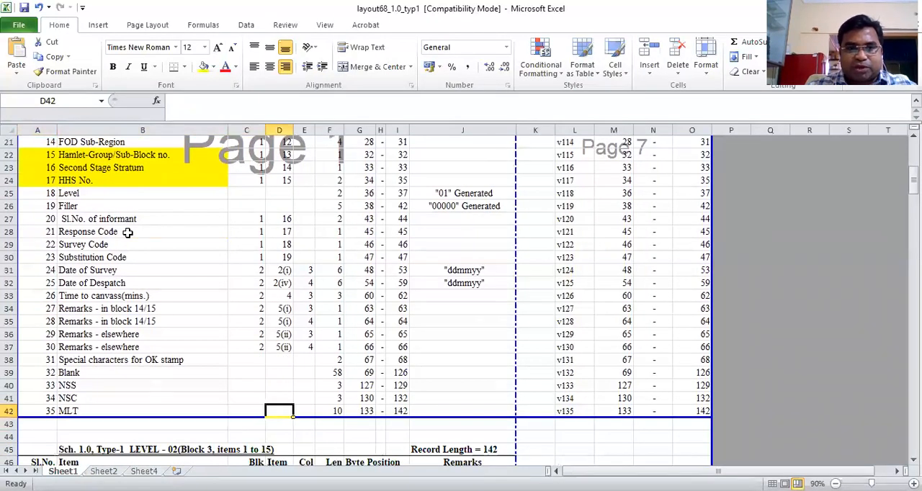
key(Right)
key(Right)
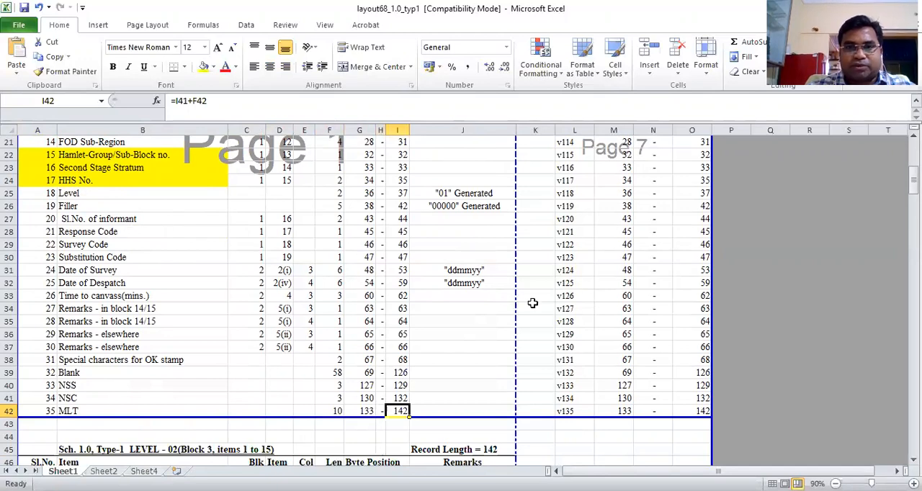
Examine the byte positions of the Round and Centre code and LOT/FSU number items in Level 01
drag(913, 180, 913, 148)
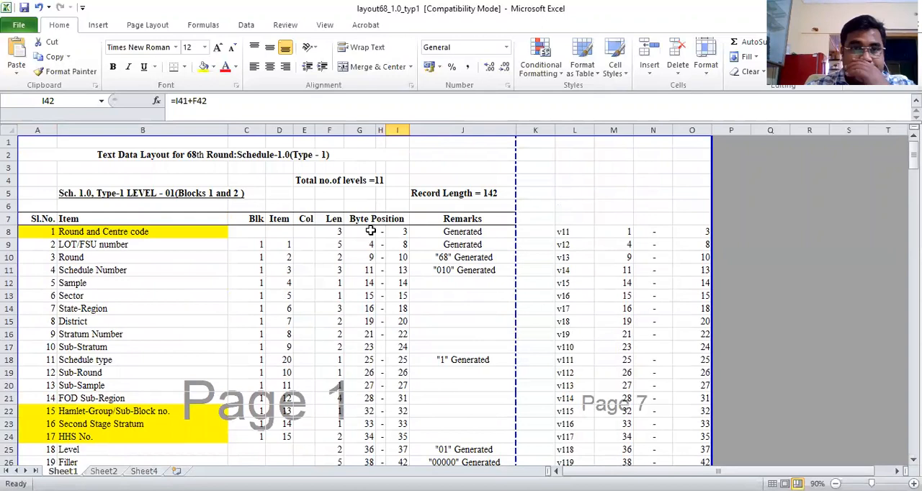
click(122, 231)
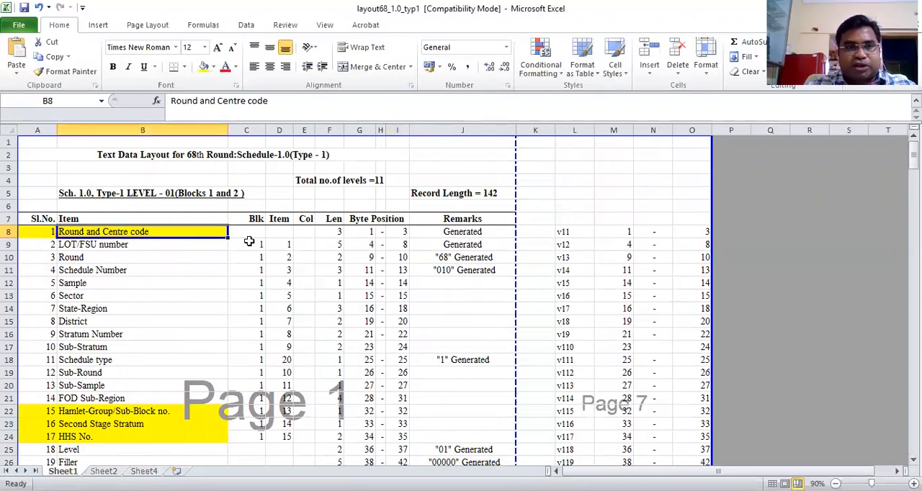
key(Right)
key(Right)
key(Right)
key(Right)
key(Right)
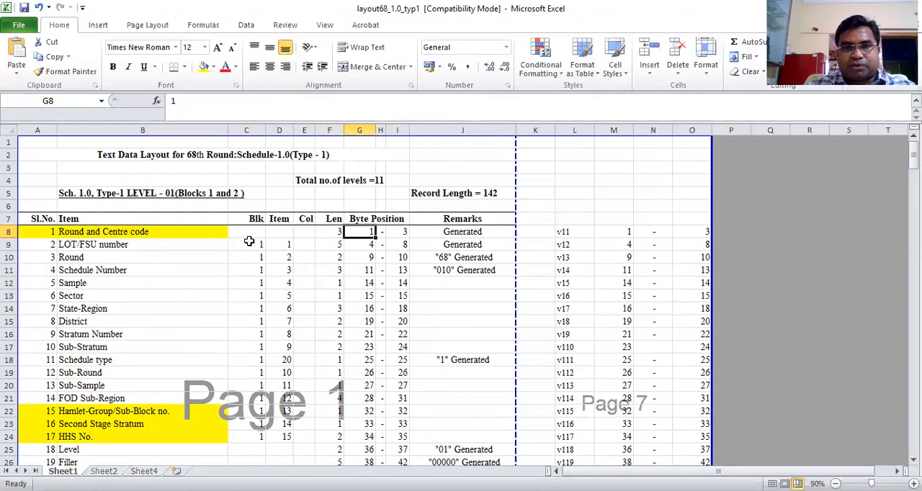
key(shift+Right)
key(shift+Right)
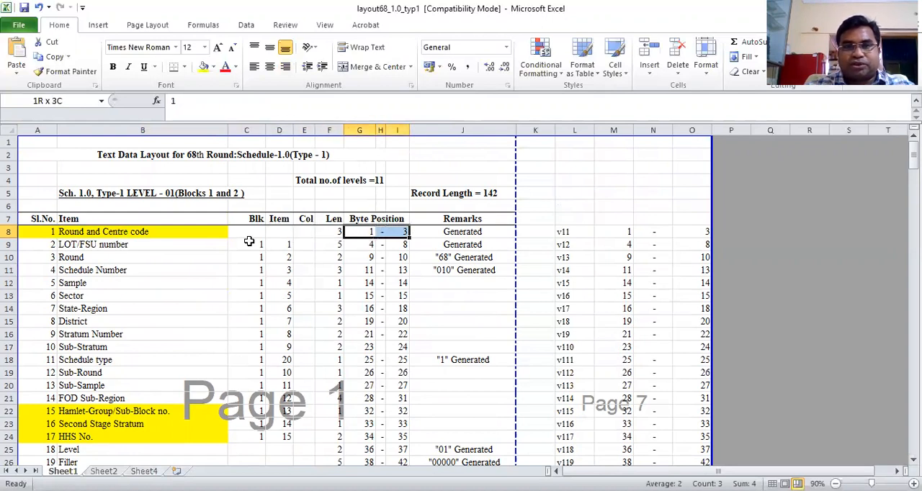
key(Down)
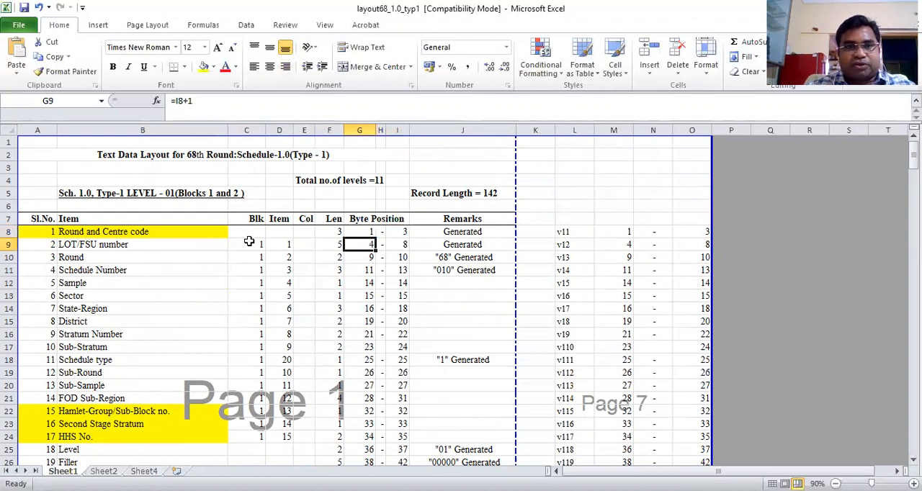
key(shift+Right)
key(shift+Right)
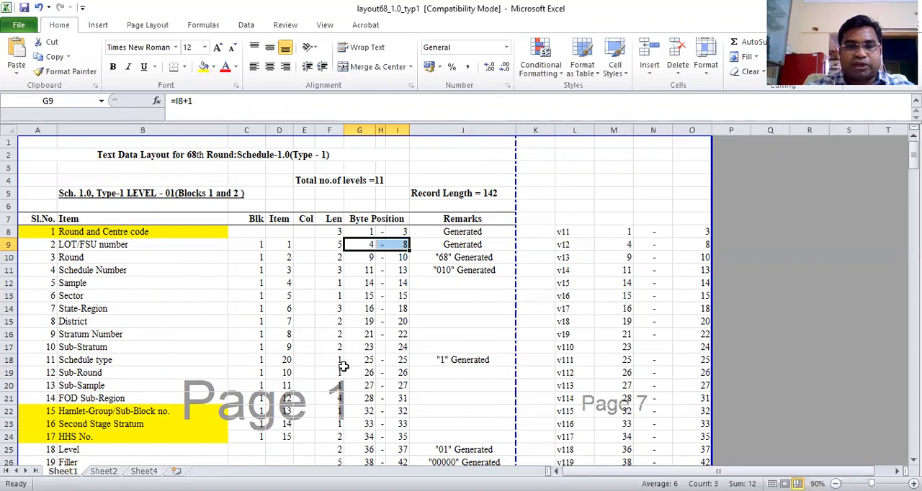
Switch to the blank Book1 workbook and browse for a file to open in G:\CENSSO\68CE\Data
key(alt+Tab)
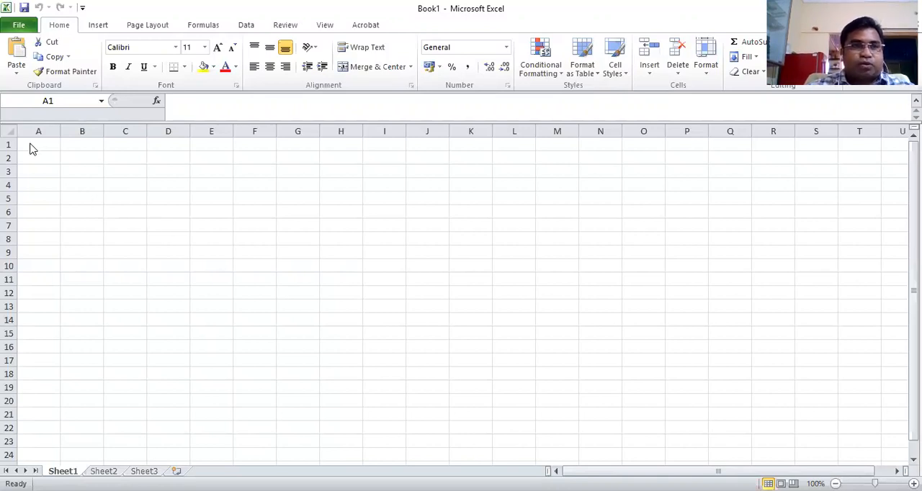
click(19, 25)
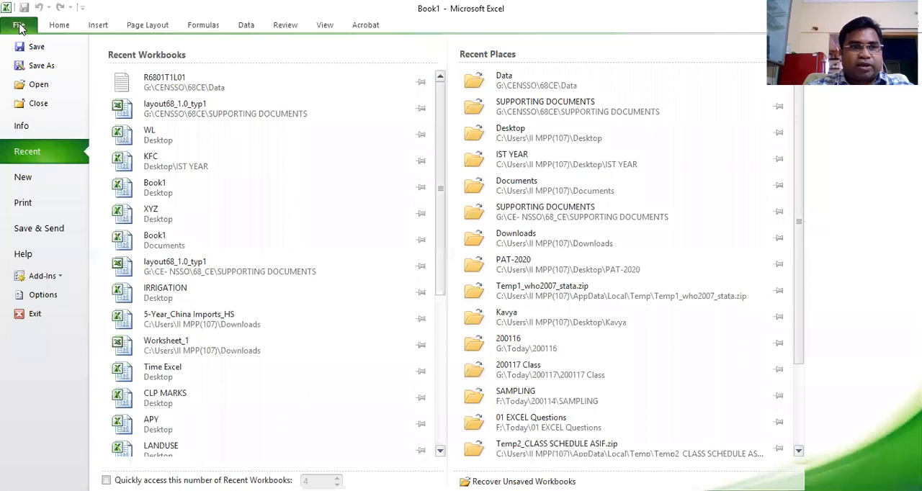
click(33, 87)
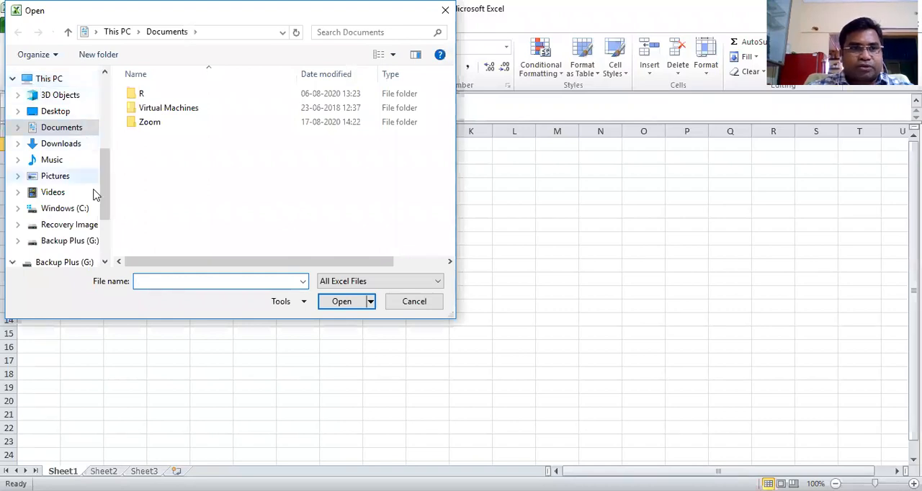
scroll(105, 198, down, 1)
drag(104, 202, 104, 221)
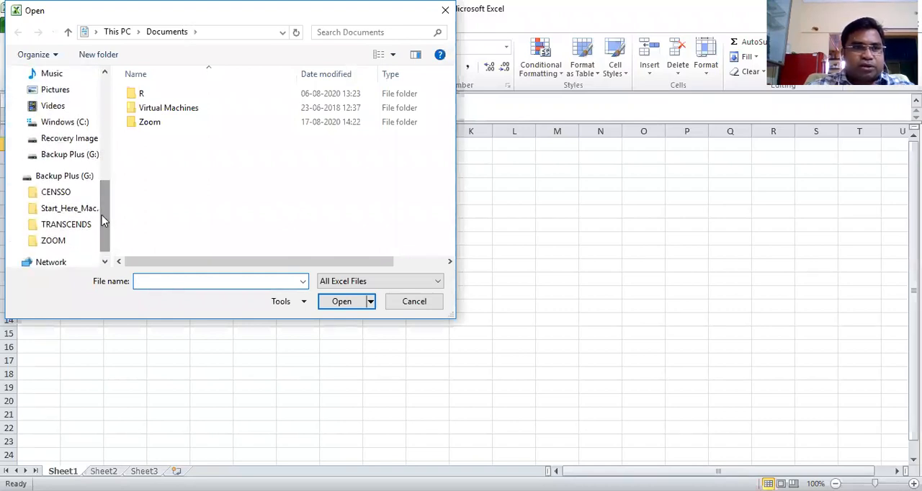
click(63, 193)
click(149, 125)
double_click(149, 126)
click(149, 96)
double_click(149, 96)
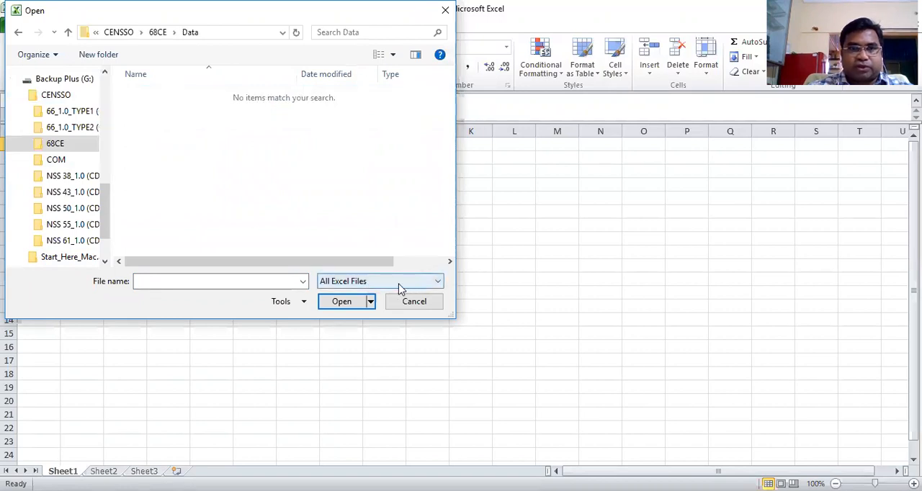
Show all file types in the Data folder and open the R6801T1L01 text document
click(439, 282)
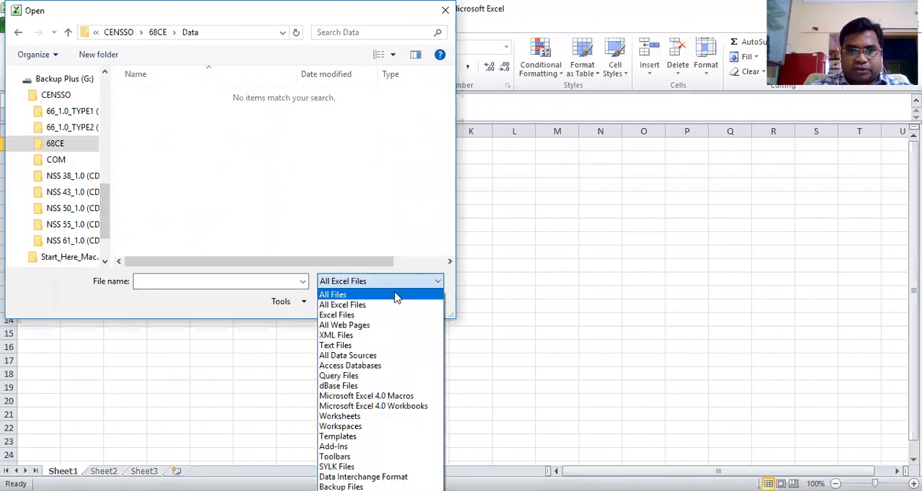
click(395, 294)
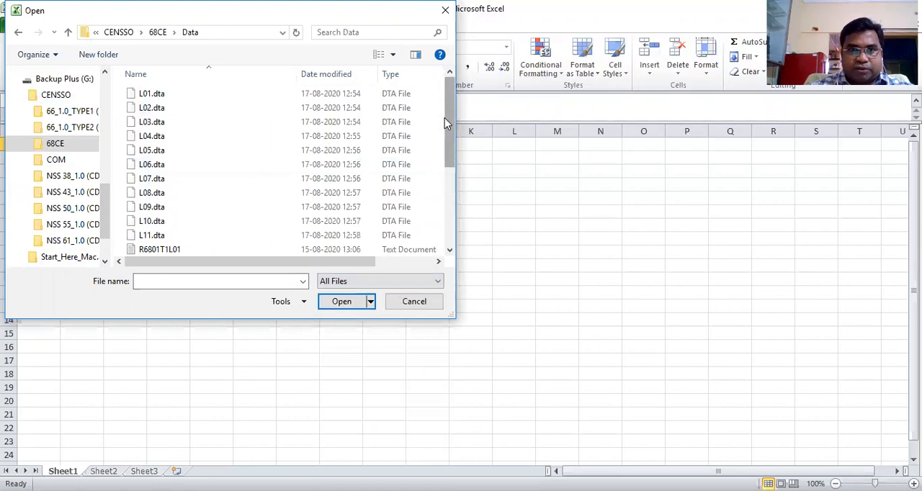
drag(450, 117, 449, 172)
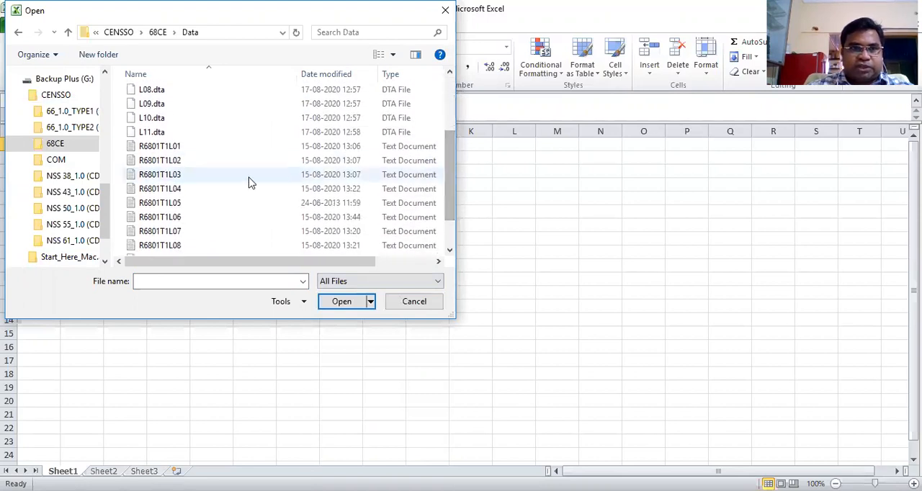
click(162, 149)
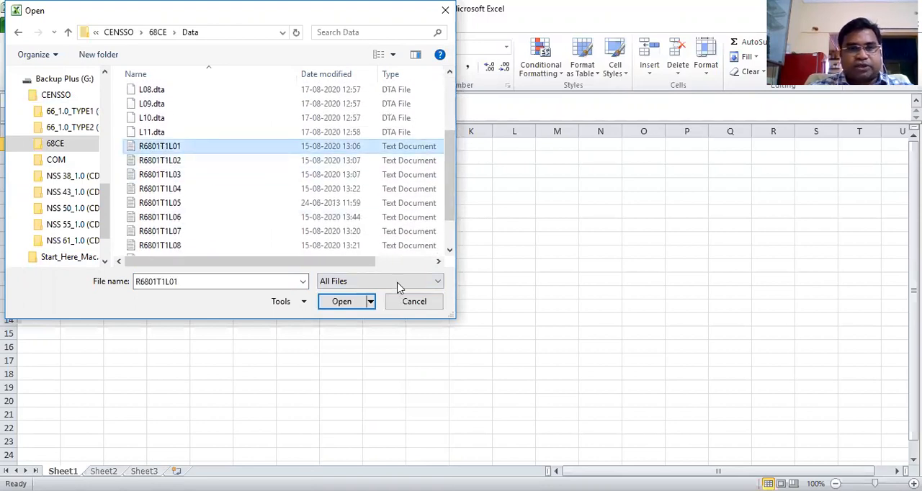
click(348, 306)
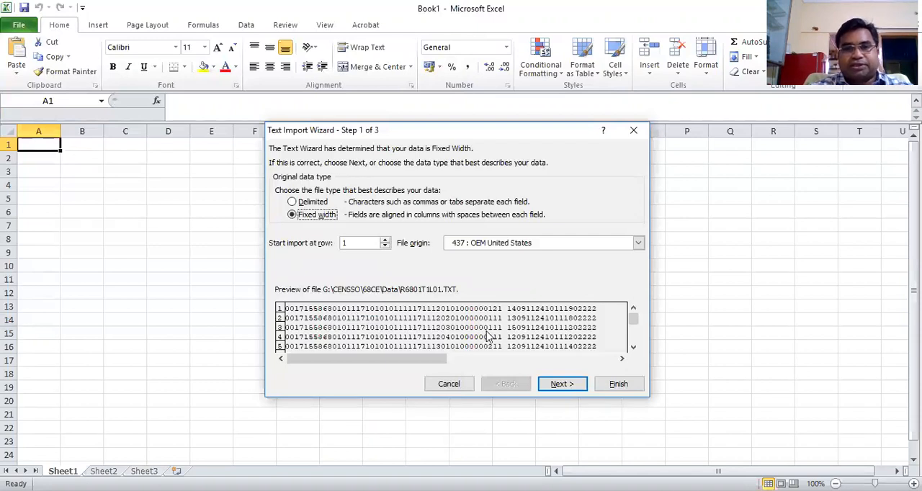
Proceed with the fixed-width import, delete the suggested column break at position 46 and add a break at position 3
click(560, 384)
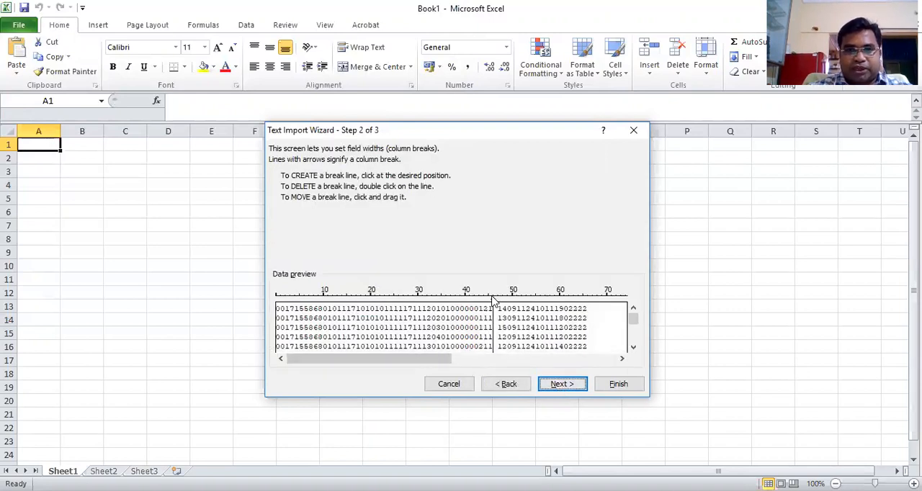
double_click(493, 301)
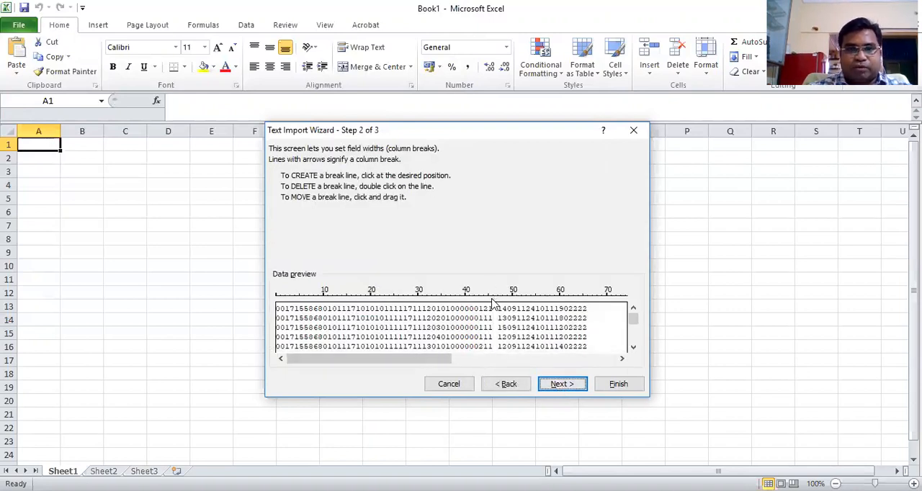
click(289, 333)
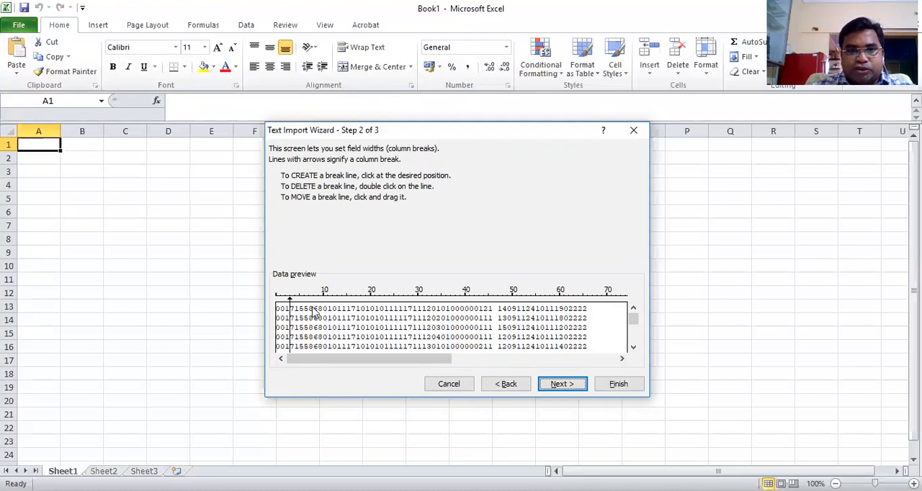
Add a column break at position 8, proceed with the default General column format and finish the text import
click(314, 312)
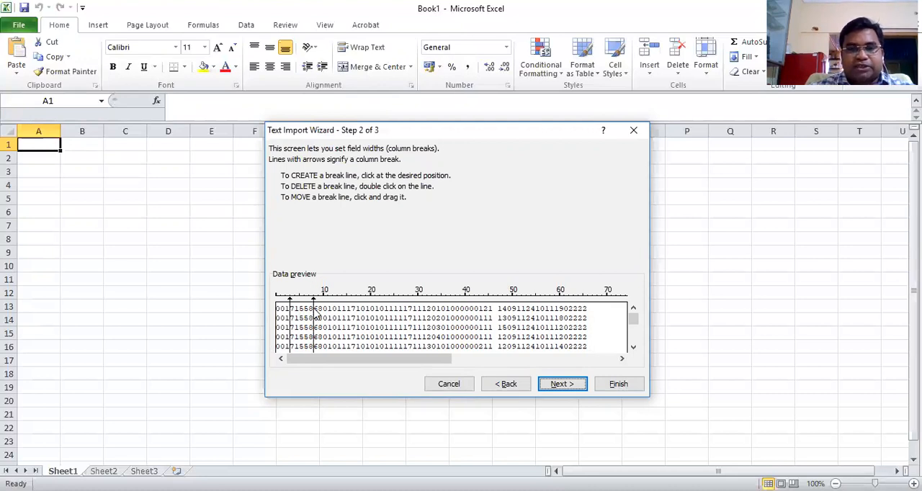
click(561, 386)
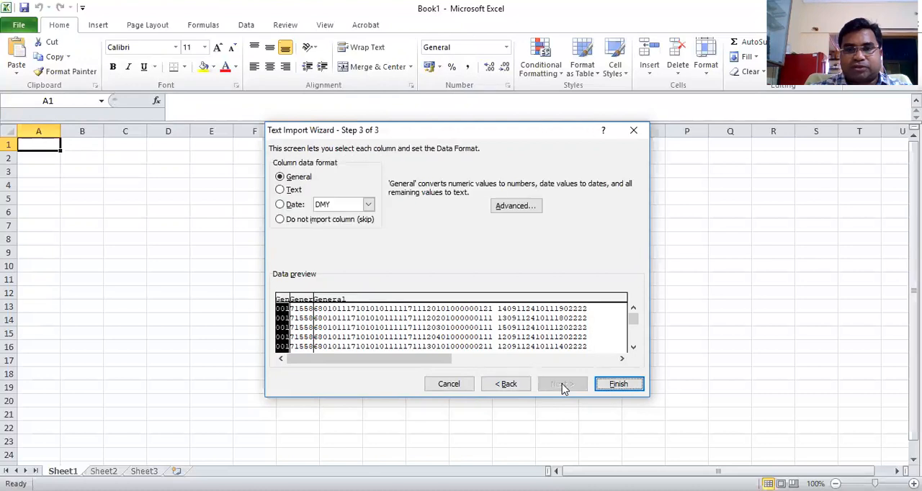
click(619, 386)
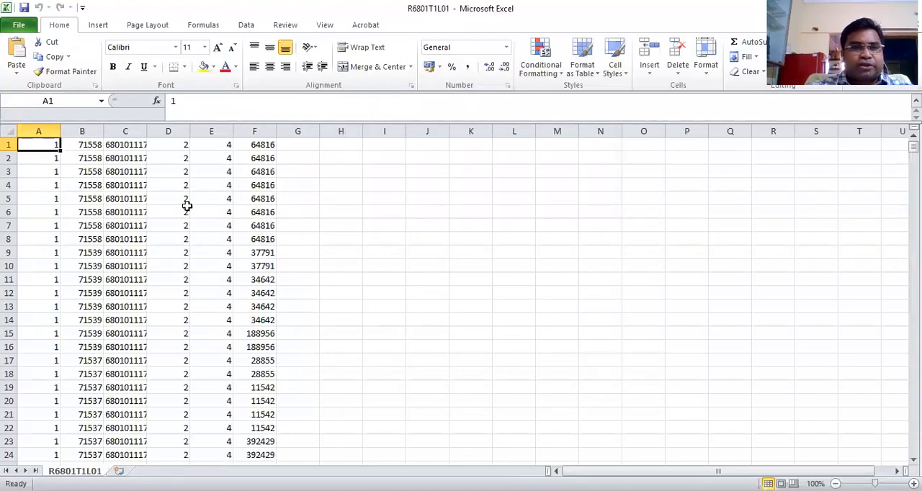
Check the imported columns A and B, adjust column B's width and autofit column C to its contents
double_click(103, 131)
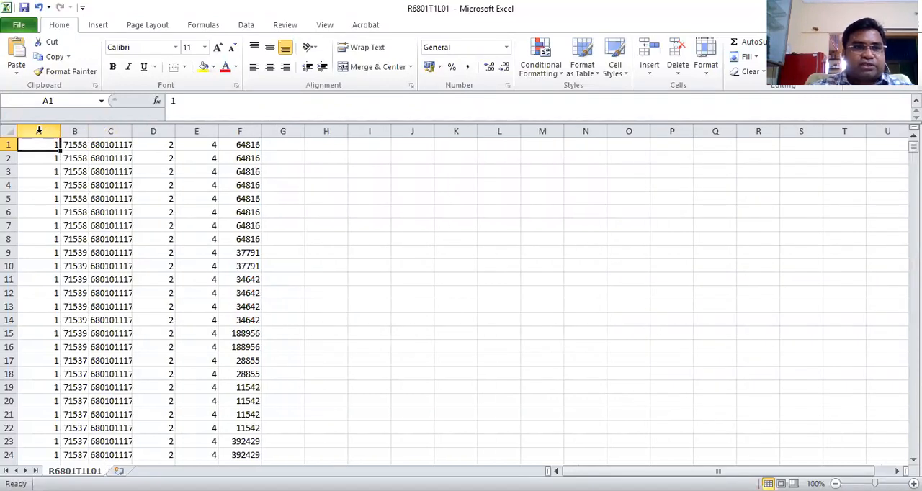
click(39, 130)
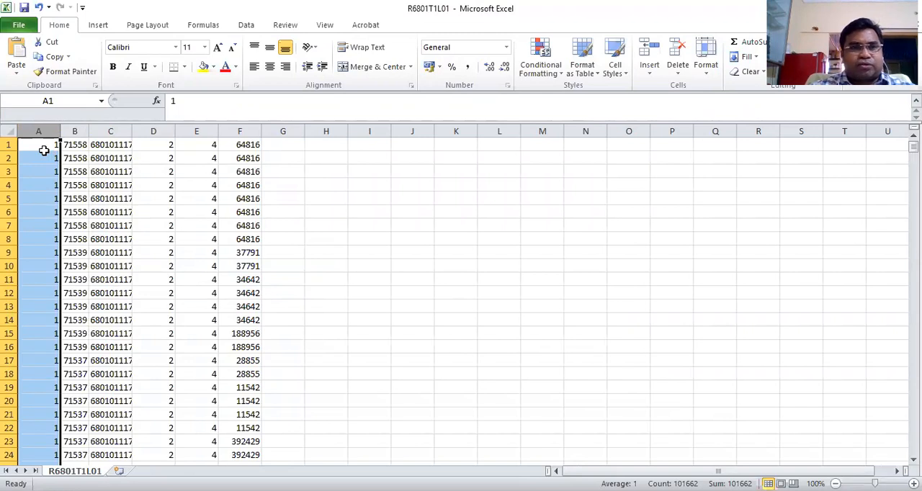
click(41, 142)
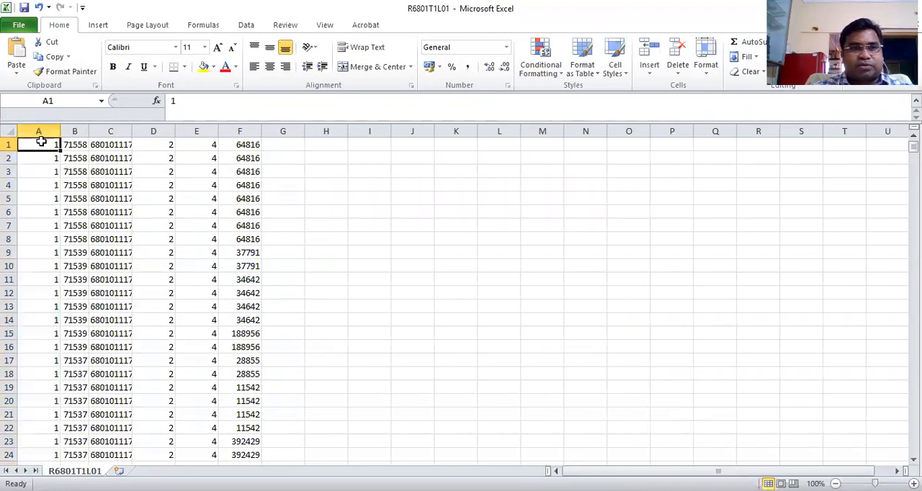
click(42, 130)
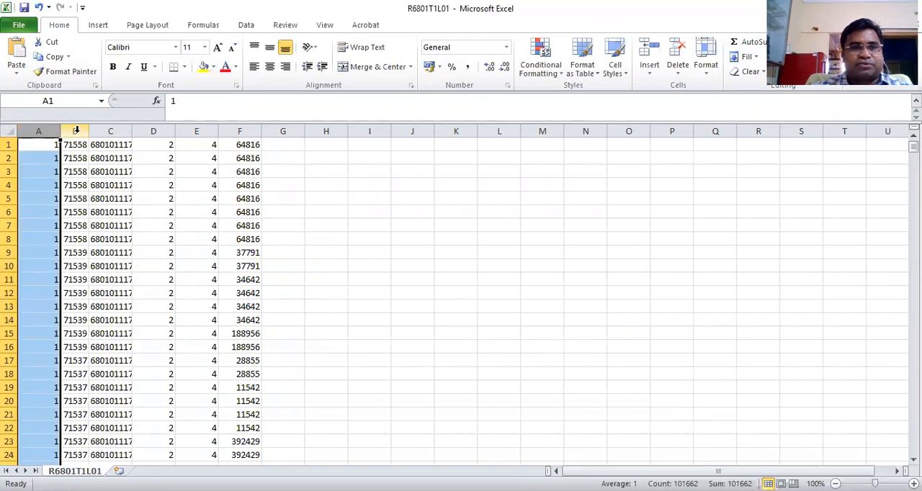
click(88, 132)
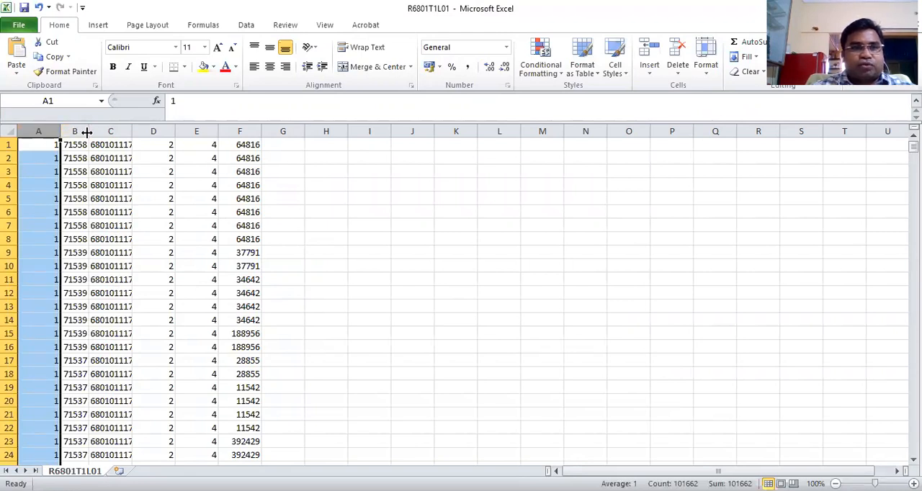
click(75, 130)
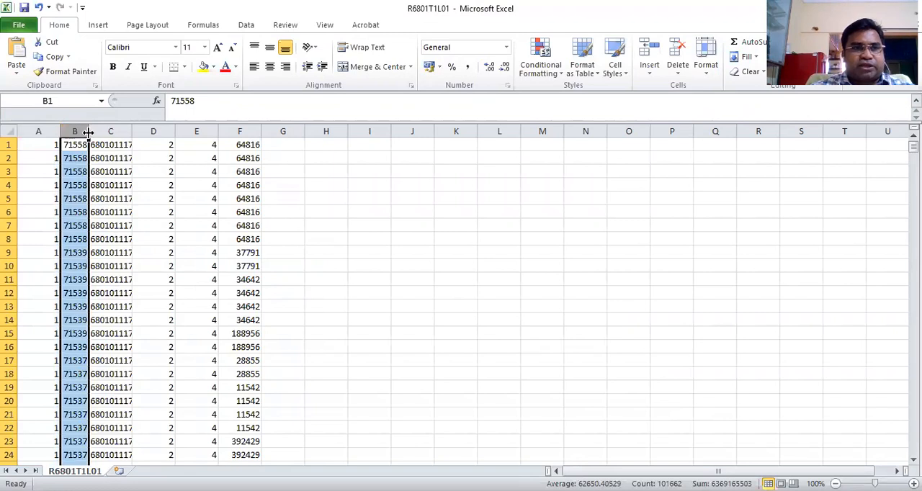
drag(90, 132, 102, 131)
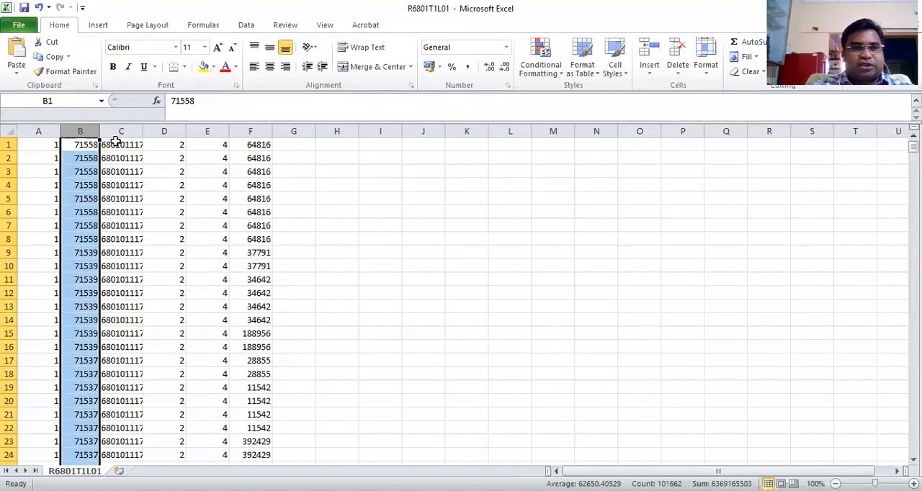
click(116, 142)
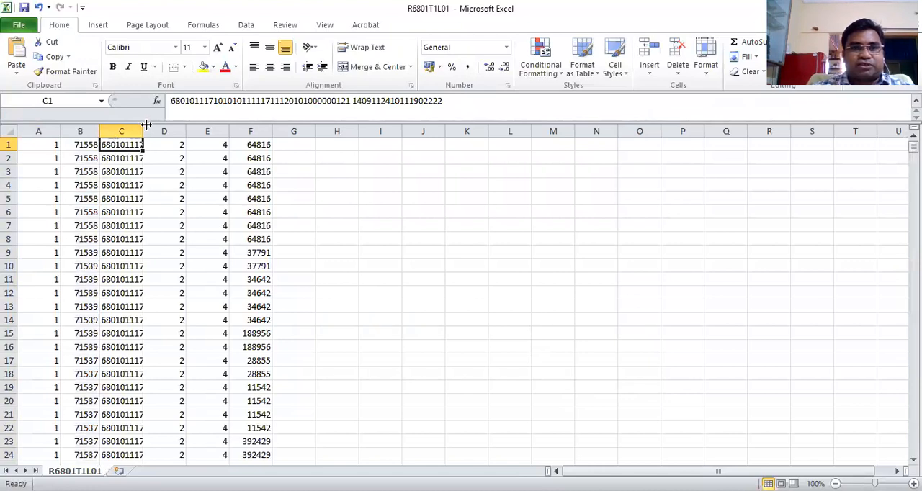
double_click(143, 131)
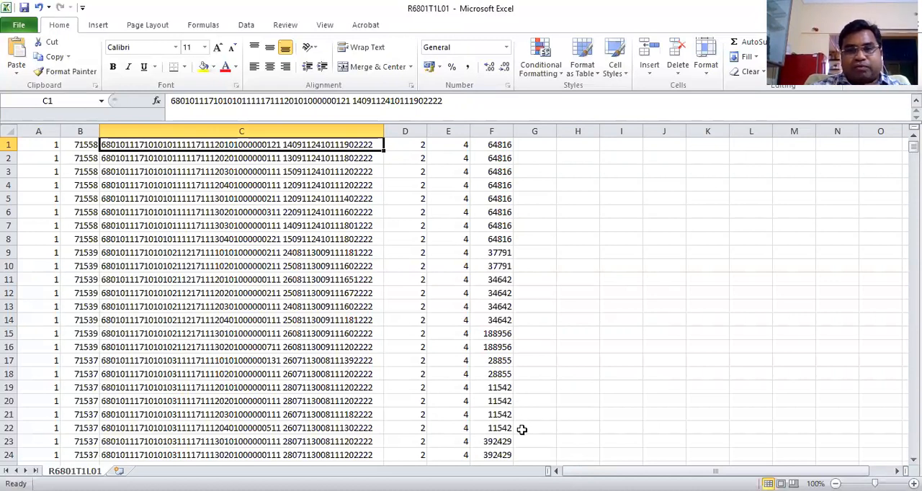
Switch to the layout68_1.0_typ1 workbook and handwrite the start of an infix command, "infix v11", beside the Level 01 layout
key(alt+Tab)
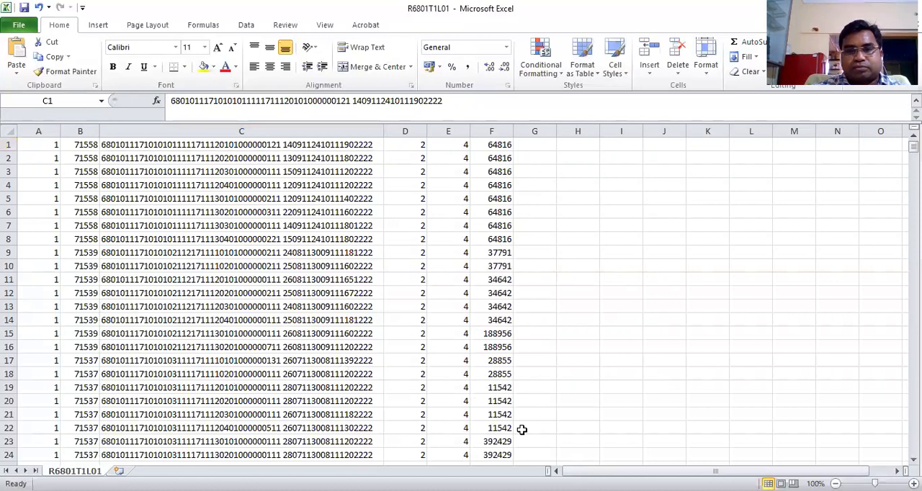
key(alt+Tab)
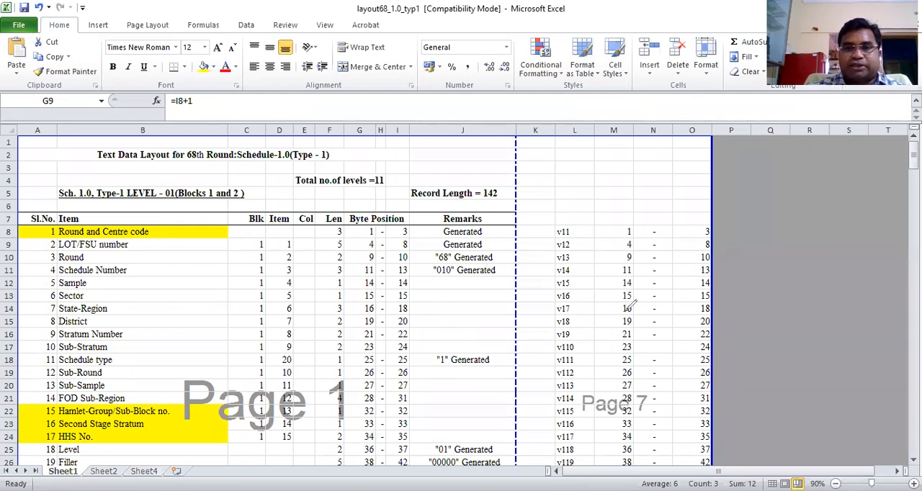
mouse_move(536, 171)
mouse_down()
mouse_move(536, 184)
mouse_move(549, 169)
mouse_move(558, 175)
mouse_move(596, 160)
mouse_up()
click(534, 168)
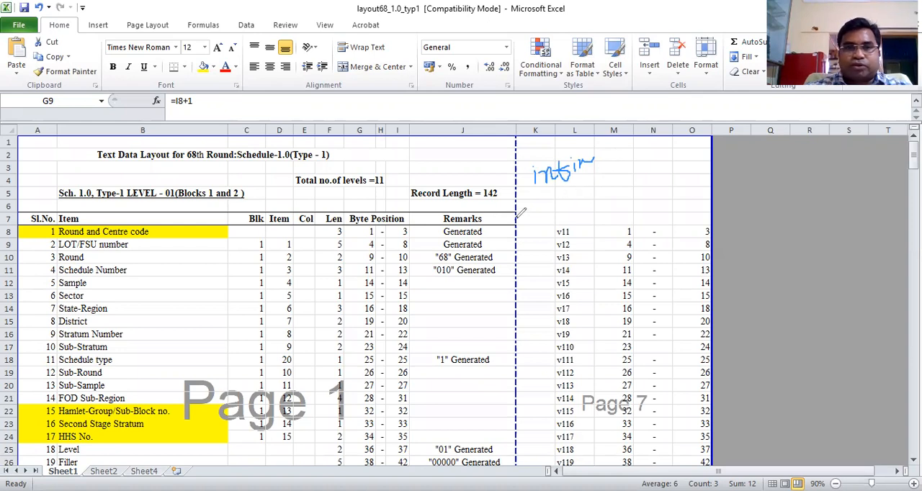
drag(557, 191, 585, 195)
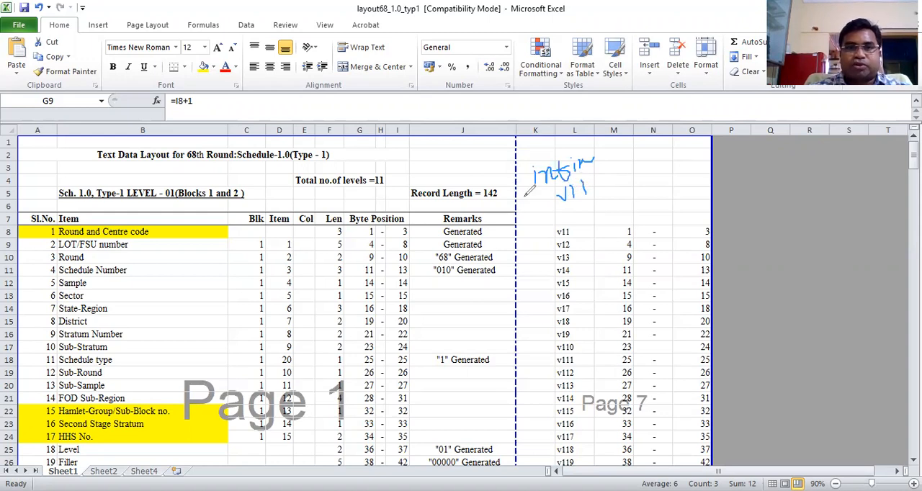
Mark level 01 and the Round and Centre code's serial number, and handwrite byte ranges 1-3 for v11 and 4-8 for v12
mouse_move(173, 189)
mouse_down()
mouse_move(165, 195)
mouse_move(177, 197)
mouse_move(172, 182)
mouse_up()
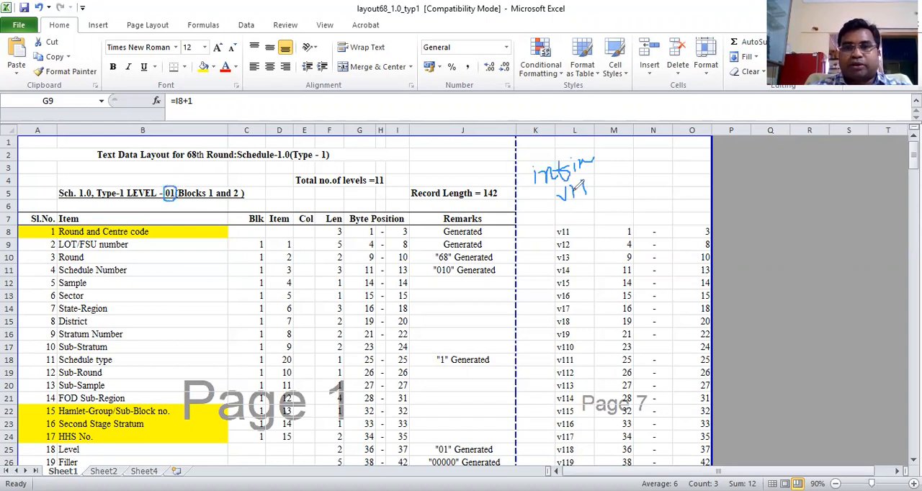
drag(588, 184, 590, 189)
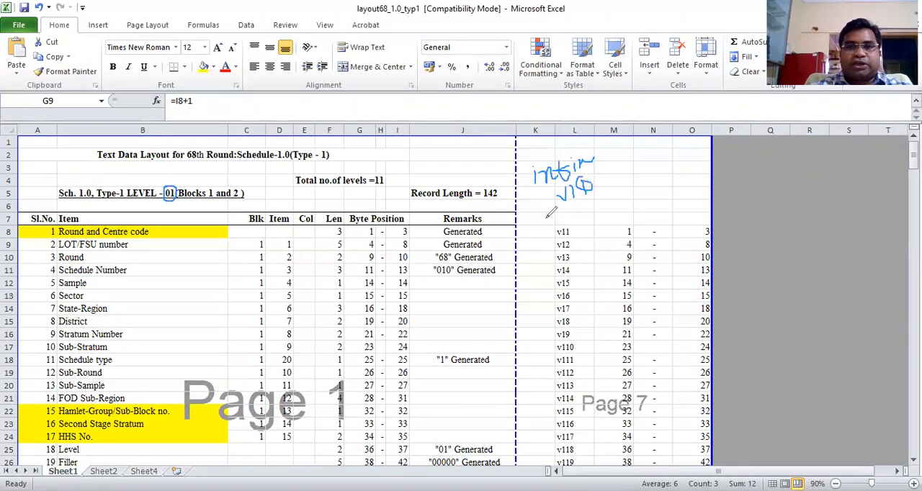
drag(41, 235, 53, 229)
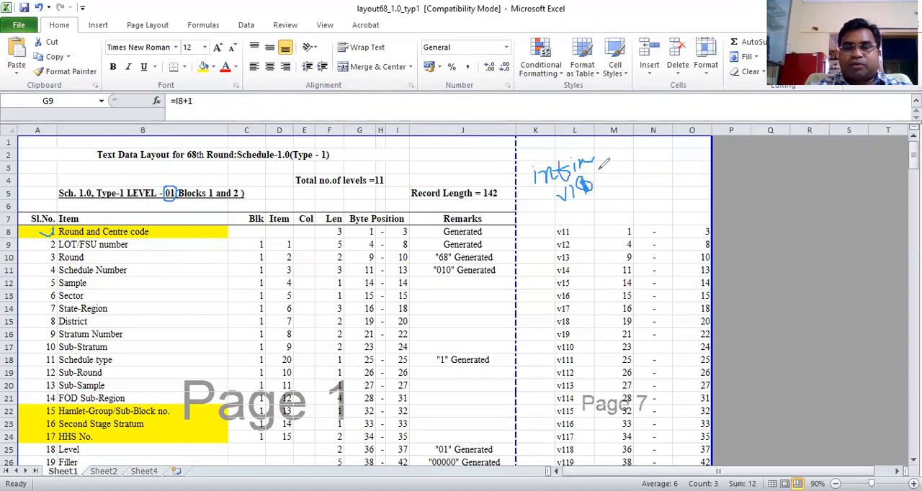
mouse_move(600, 170)
mouse_down()
mouse_move(606, 179)
mouse_move(624, 163)
mouse_move(624, 172)
mouse_up()
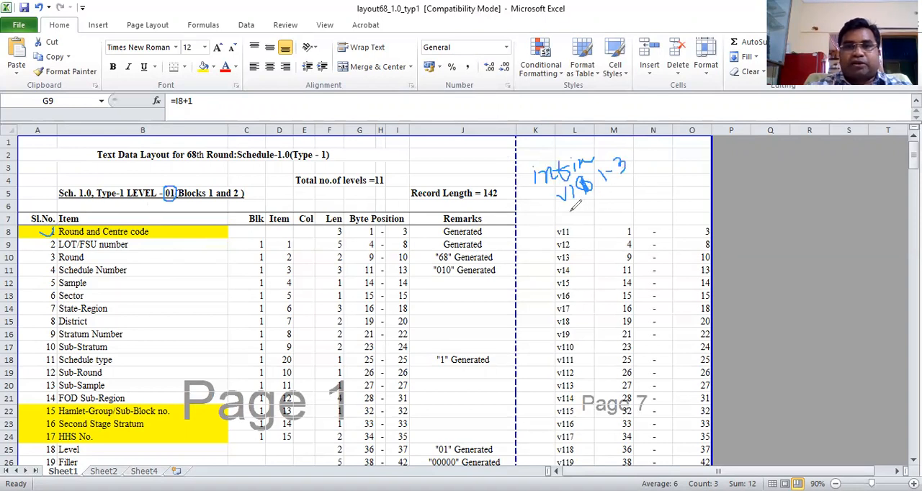
mouse_move(572, 208)
mouse_down()
mouse_move(622, 196)
mouse_move(634, 175)
mouse_move(645, 181)
mouse_move(633, 172)
mouse_up()
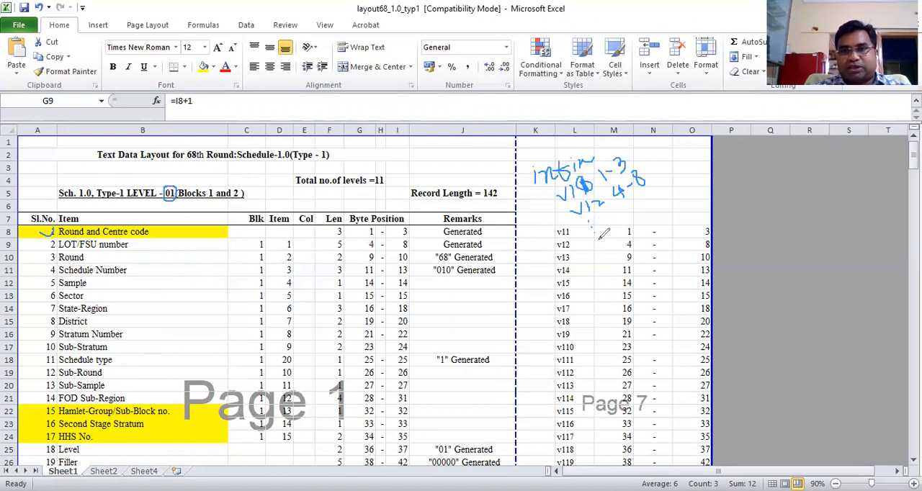
Continue the handwritten command with variables v19 and v110, ending it with "using"
mouse_move(591, 236)
mouse_down()
mouse_move(595, 249)
mouse_move(602, 232)
mouse_move(609, 242)
mouse_move(617, 229)
mouse_move(624, 239)
mouse_move(634, 231)
mouse_up()
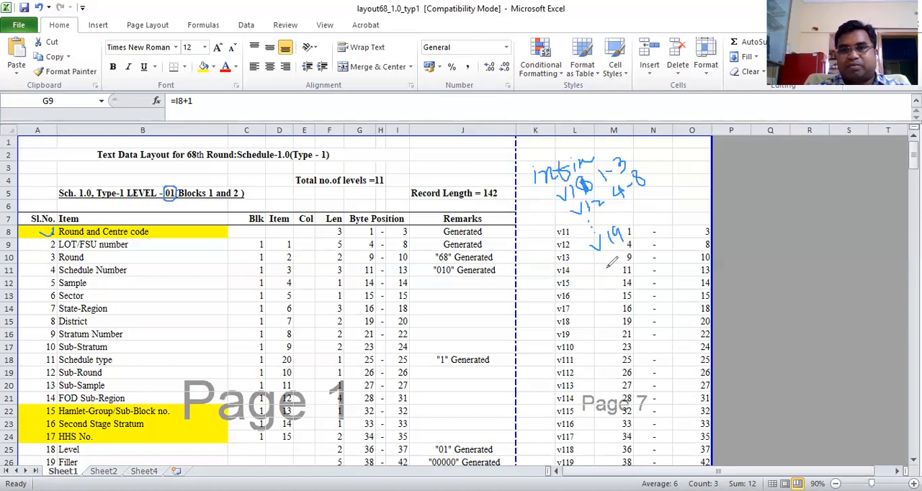
mouse_move(607, 268)
mouse_down()
mouse_move(614, 272)
mouse_move(619, 256)
mouse_move(641, 250)
mouse_move(619, 260)
mouse_move(659, 268)
mouse_move(622, 277)
mouse_up()
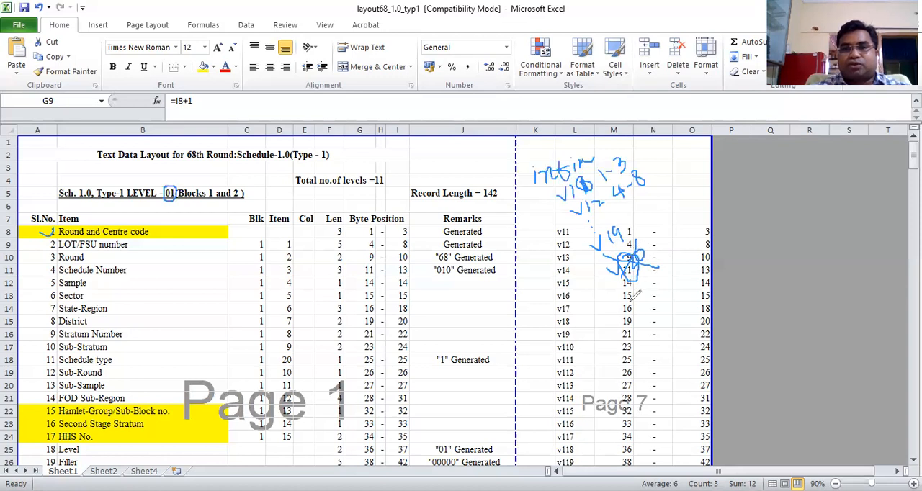
mouse_move(633, 283)
mouse_down()
mouse_move(633, 309)
mouse_move(658, 275)
mouse_up()
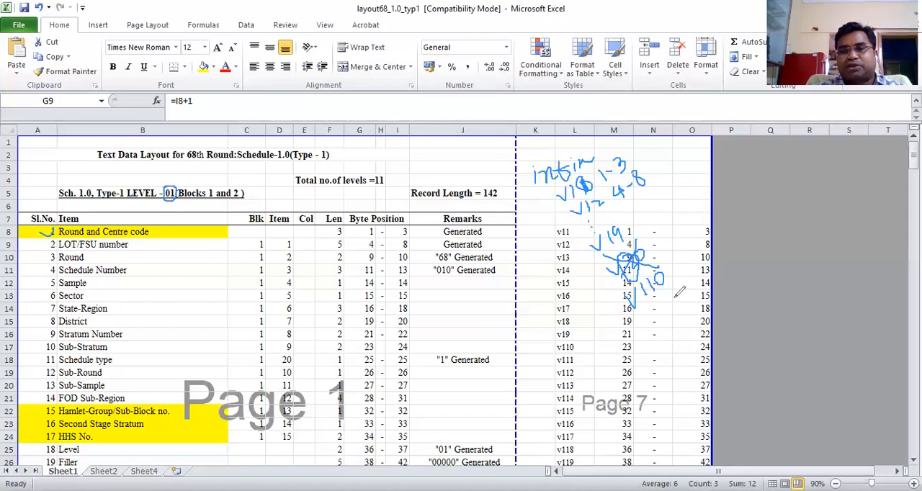
mouse_move(643, 315)
mouse_down()
mouse_move(648, 324)
mouse_move(674, 311)
mouse_move(675, 294)
mouse_move(693, 281)
mouse_move(704, 310)
mouse_up()
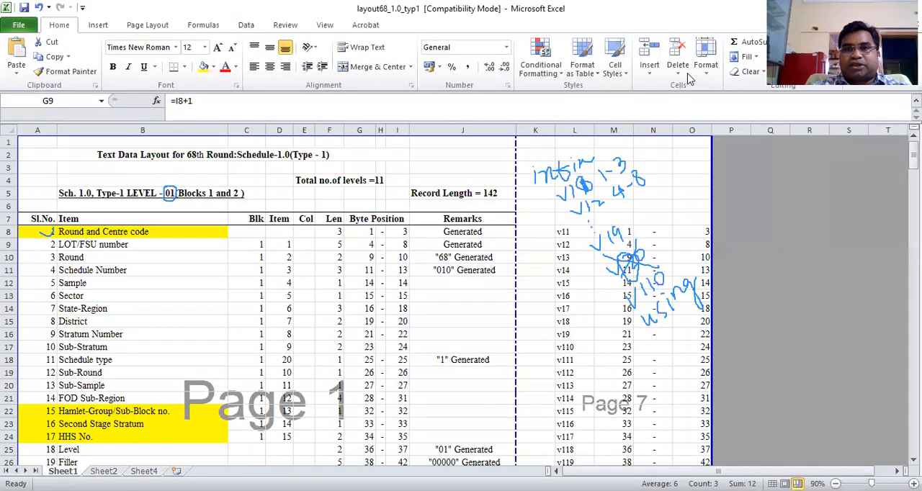
Clear all pen annotations from the Level 01 layout and select the empty cell R8
click(622, 169)
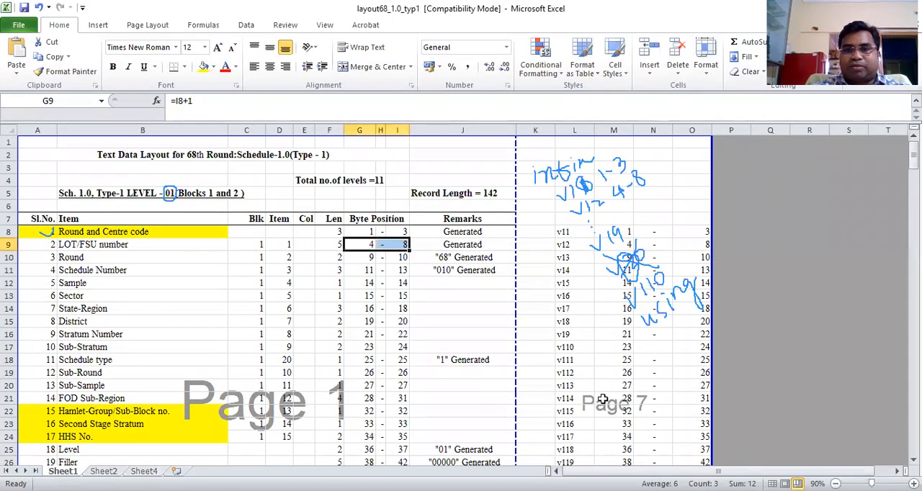
click(624, 430)
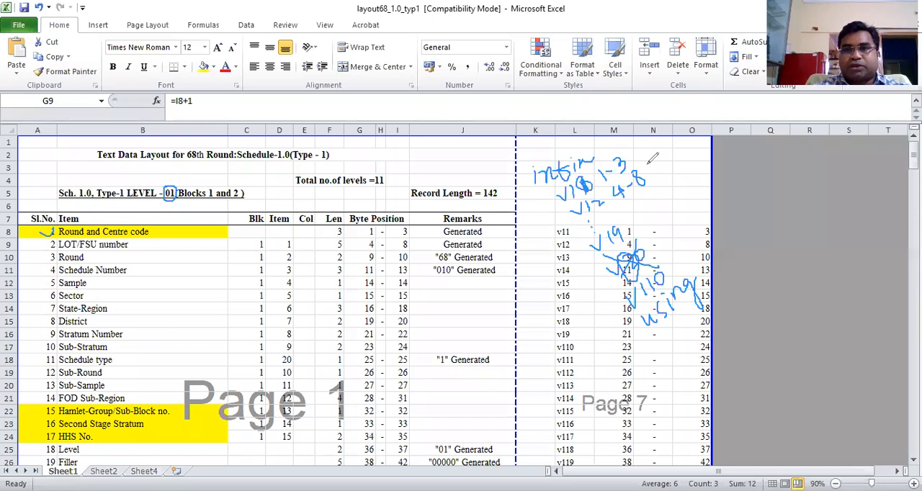
click(633, 105)
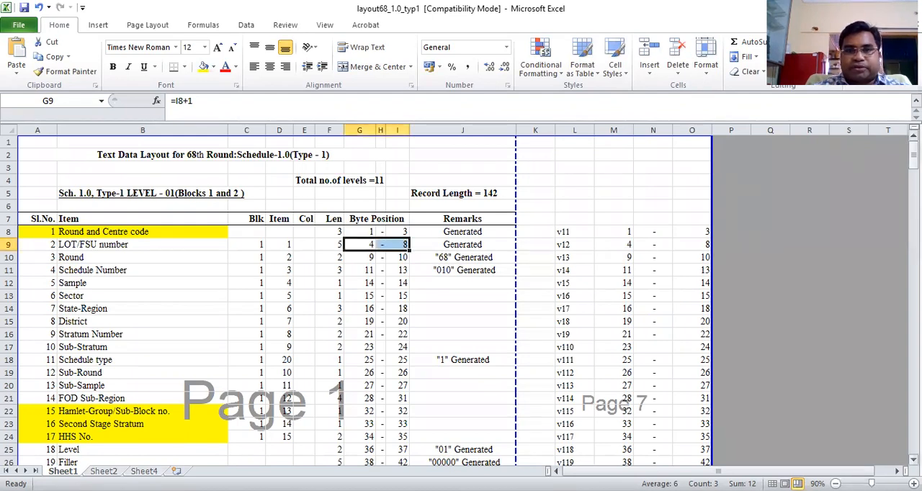
click(810, 231)
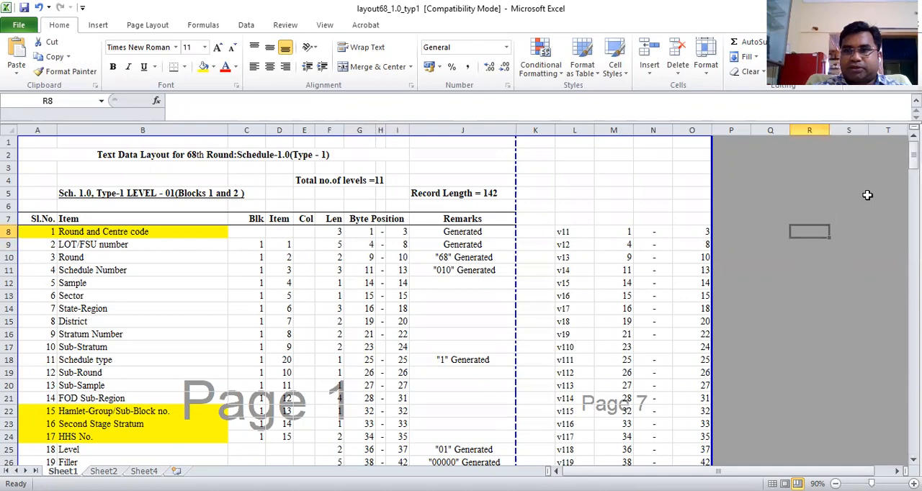
Go to the Level 02 layout and mark Common Items, its byte positions 1-35 and the Level item with the pen
drag(914, 148, 914, 204)
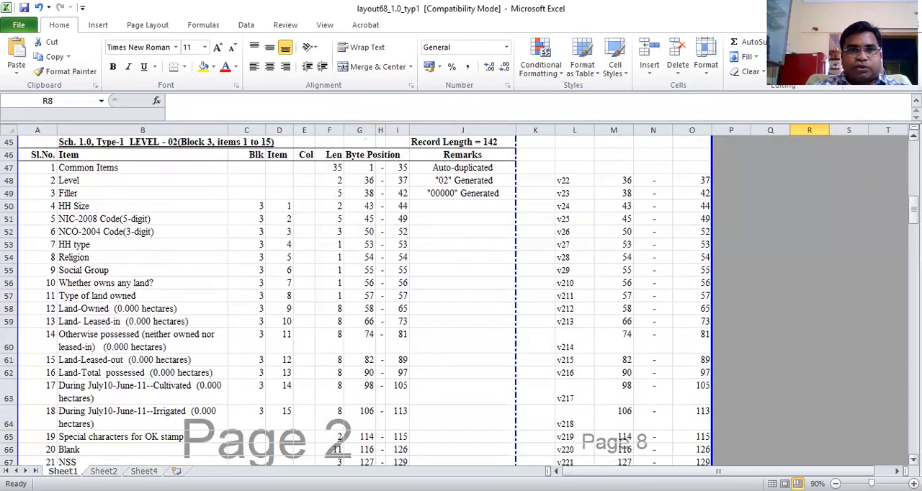
click(161, 142)
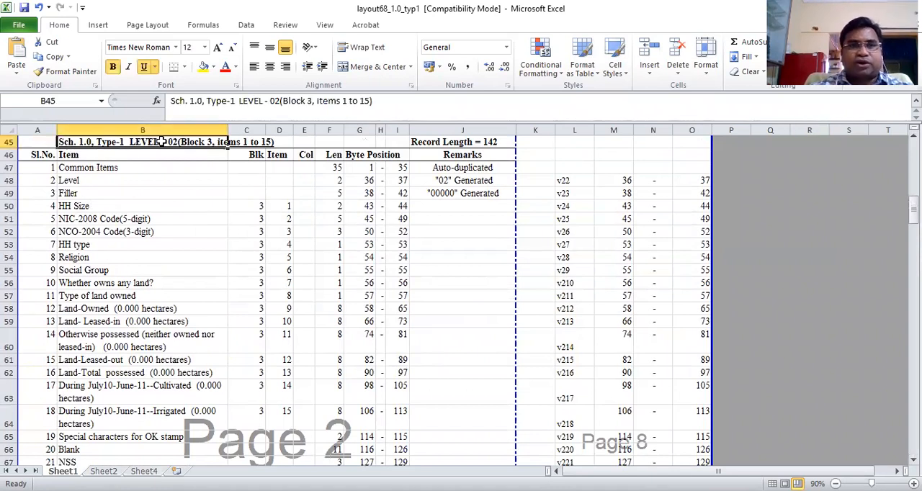
click(653, 420)
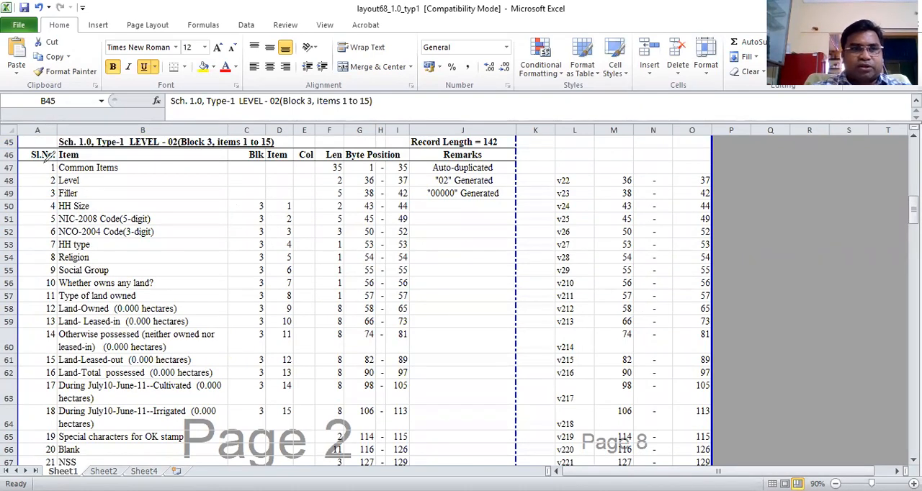
mouse_move(46, 171)
mouse_down()
mouse_move(124, 165)
mouse_move(49, 154)
mouse_up()
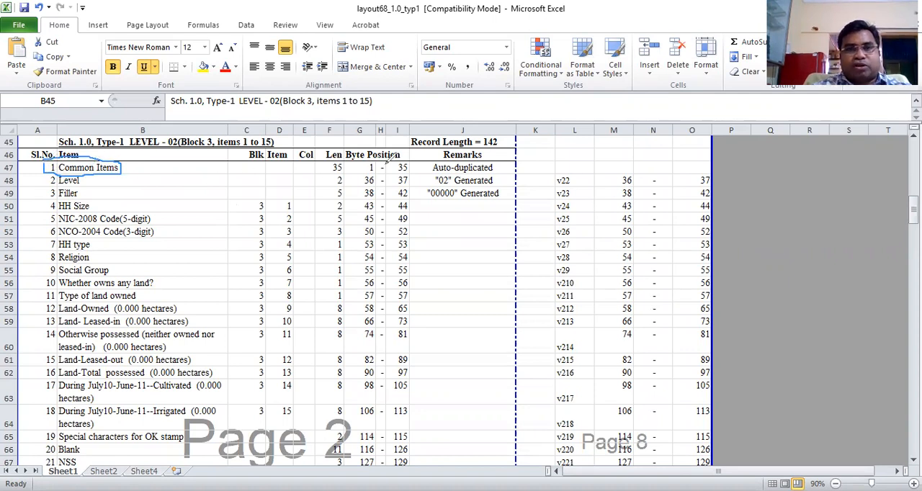
mouse_move(366, 160)
mouse_down()
mouse_move(373, 173)
mouse_move(415, 170)
mouse_move(416, 159)
mouse_move(367, 160)
mouse_up()
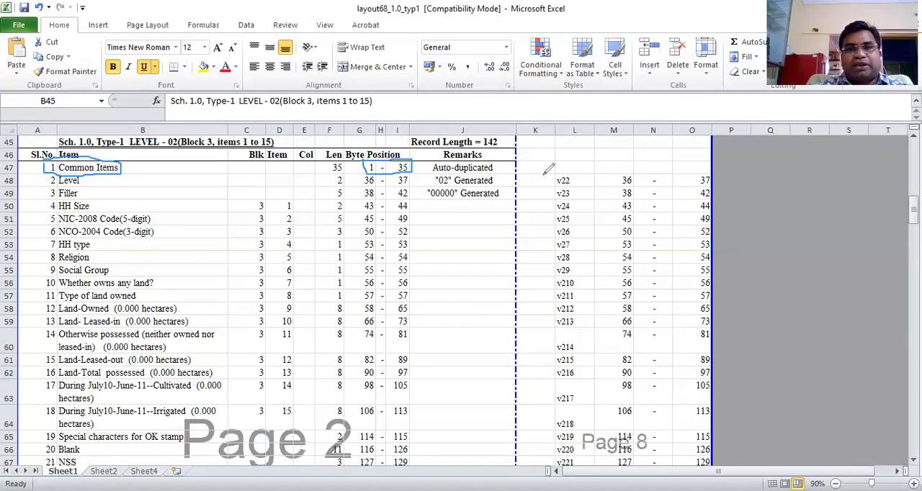
mouse_move(30, 185)
mouse_down()
mouse_move(40, 192)
mouse_move(58, 177)
mouse_up()
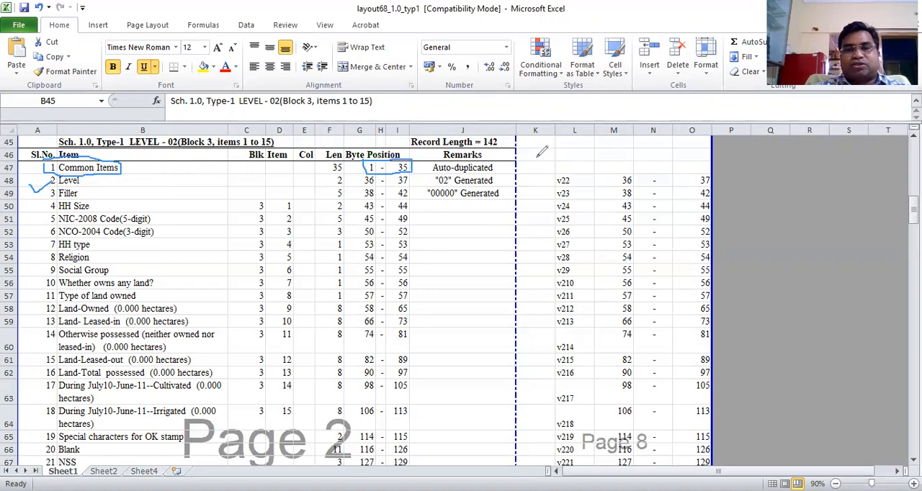
Handwrite variable v22 with byte range 36-37 beside the Level 02 layout, followed by v29 and a further level 2 variable name
mouse_move(532, 159)
mouse_down()
mouse_move(542, 165)
mouse_move(583, 139)
mouse_move(605, 140)
mouse_up()
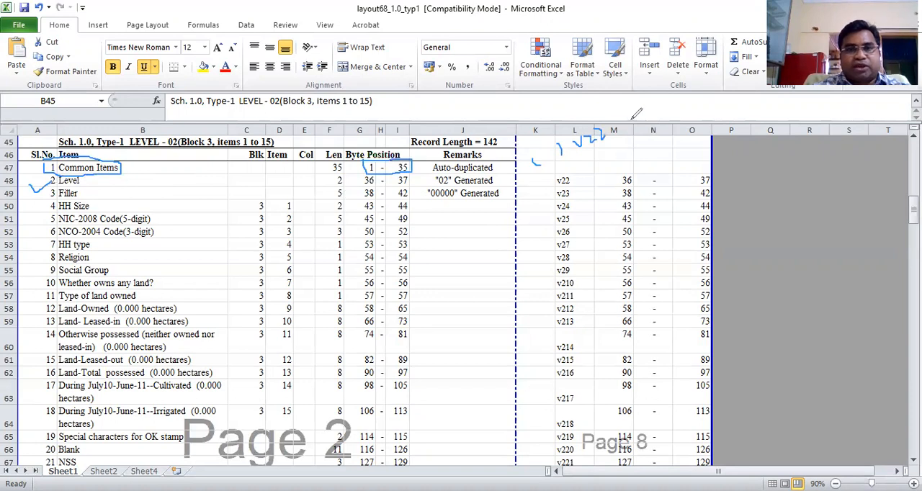
mouse_move(619, 117)
mouse_down()
mouse_move(622, 128)
mouse_move(673, 94)
mouse_move(673, 102)
mouse_up()
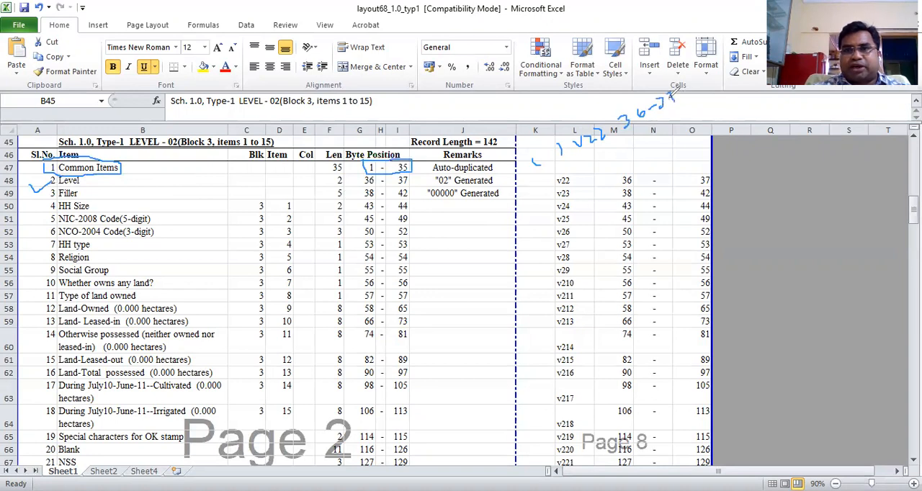
mouse_move(593, 156)
mouse_down()
mouse_move(594, 168)
mouse_move(613, 152)
mouse_move(605, 169)
mouse_move(622, 154)
mouse_move(619, 167)
mouse_move(640, 182)
mouse_move(645, 167)
mouse_move(652, 180)
mouse_move(627, 194)
mouse_up()
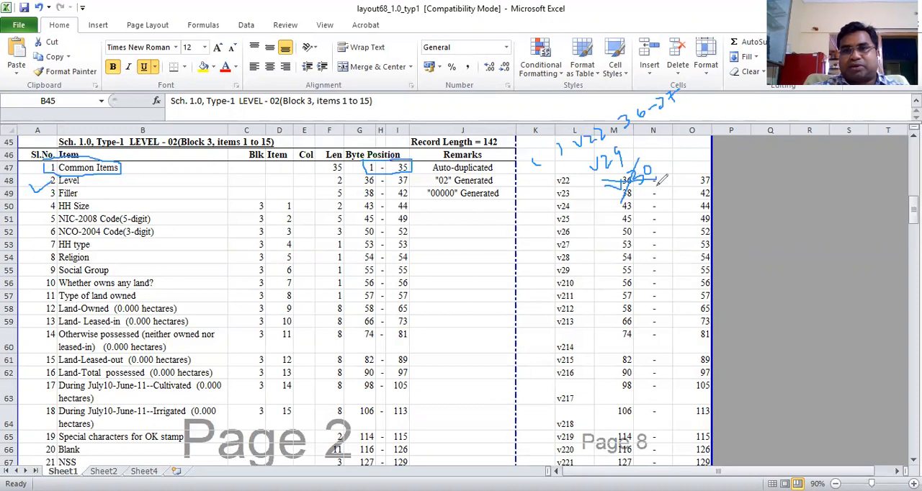
mouse_move(625, 214)
mouse_down()
mouse_move(641, 194)
mouse_move(650, 205)
mouse_move(658, 186)
mouse_up()
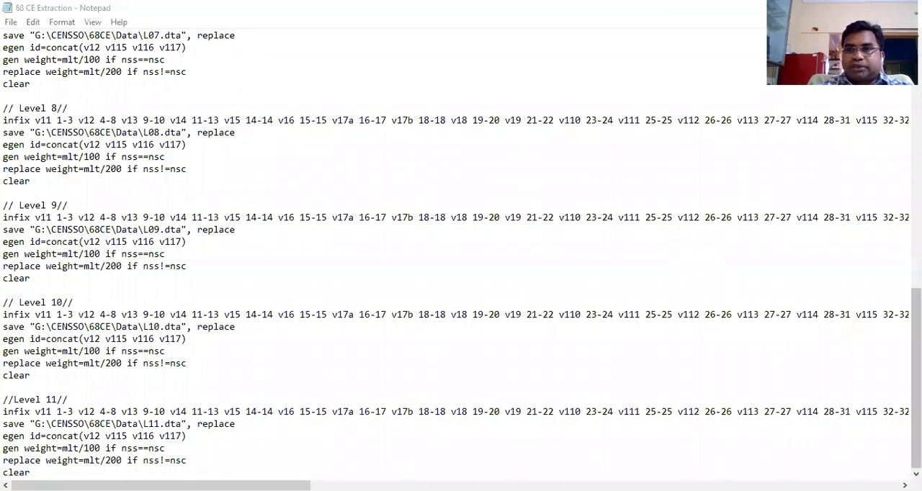
Switch to the 68 CE Extraction file in Notepad and highlight the clear command at its very beginning
drag(916, 379, 916, 144)
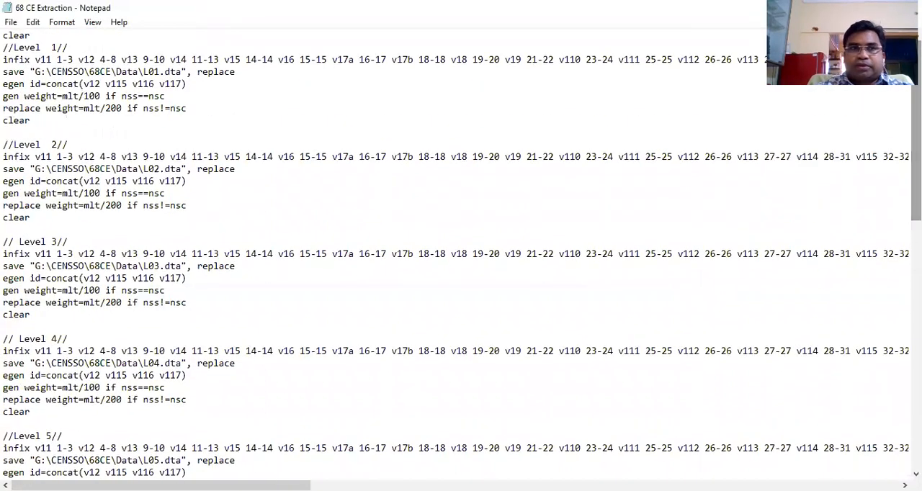
drag(3, 35, 33, 35)
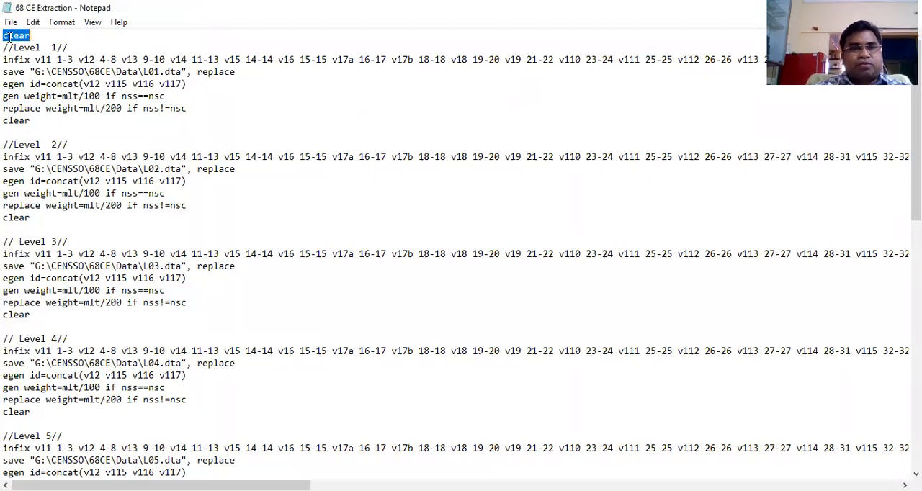
drag(4, 36, 30, 36)
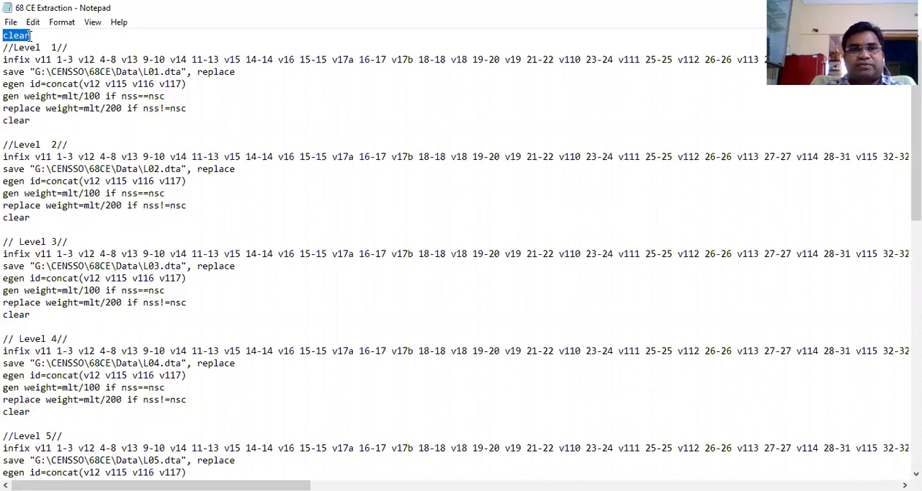
click(32, 36)
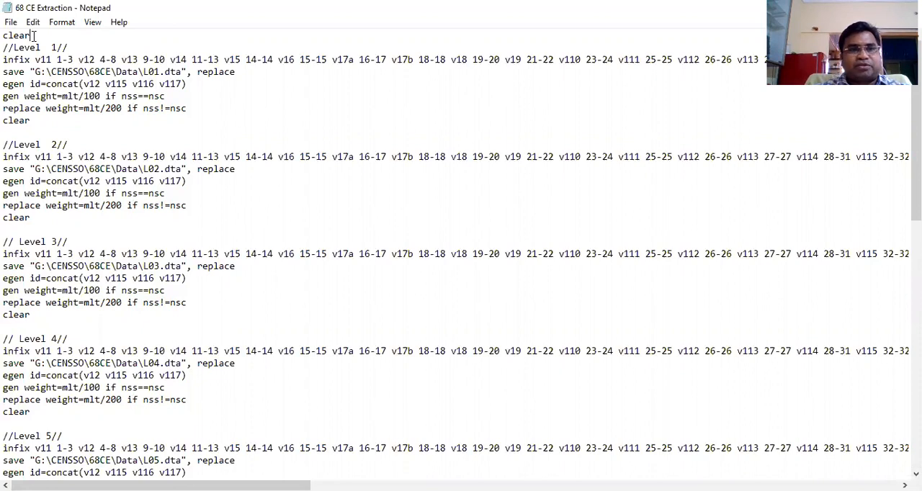
Highlight the Level 1 comment, then the start of its infix command with byte ranges 1-3 for v11 and 4-8 for v12
drag(6, 46, 69, 46)
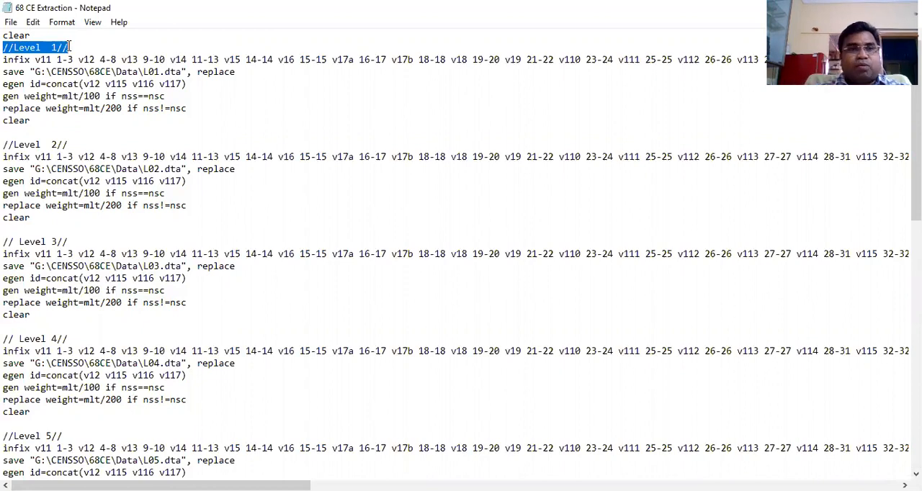
click(5, 60)
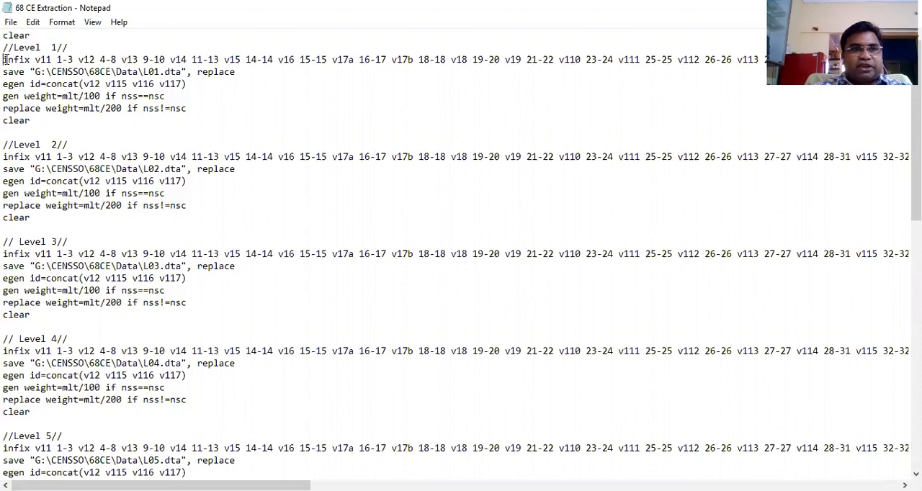
drag(5, 59, 75, 59)
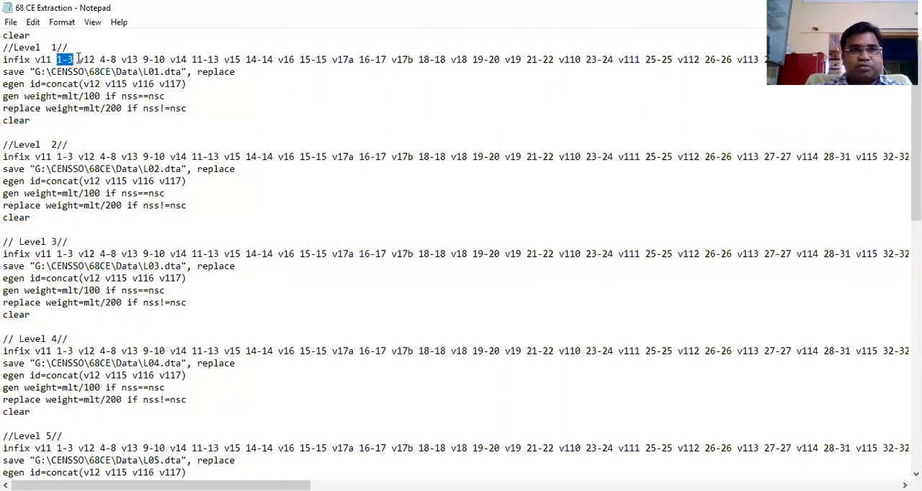
click(79, 60)
drag(79, 59, 115, 56)
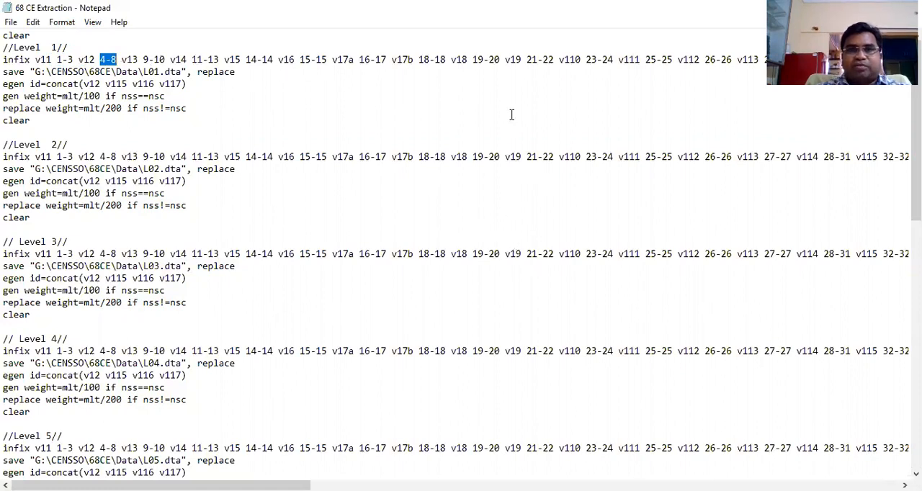
Highlight v17a with byte range 16-17 and v17b with byte range 18-18 in the Level 1 infix command
click(334, 59)
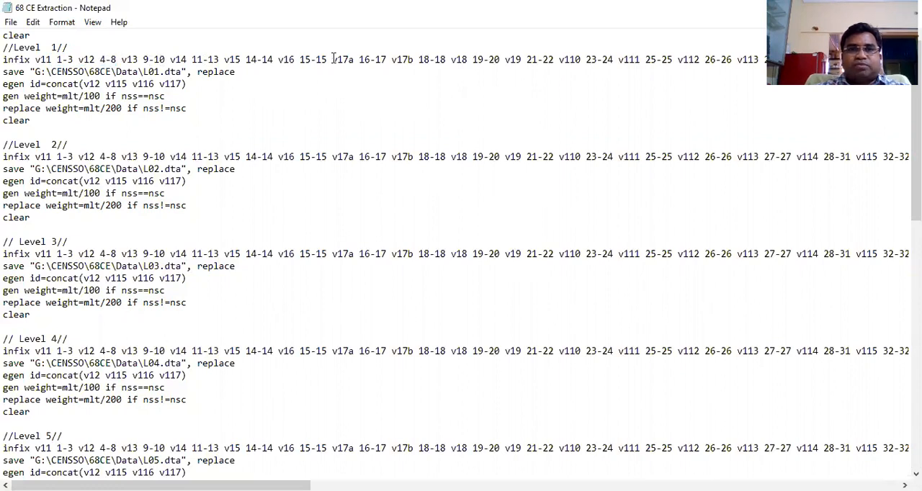
drag(334, 59, 446, 59)
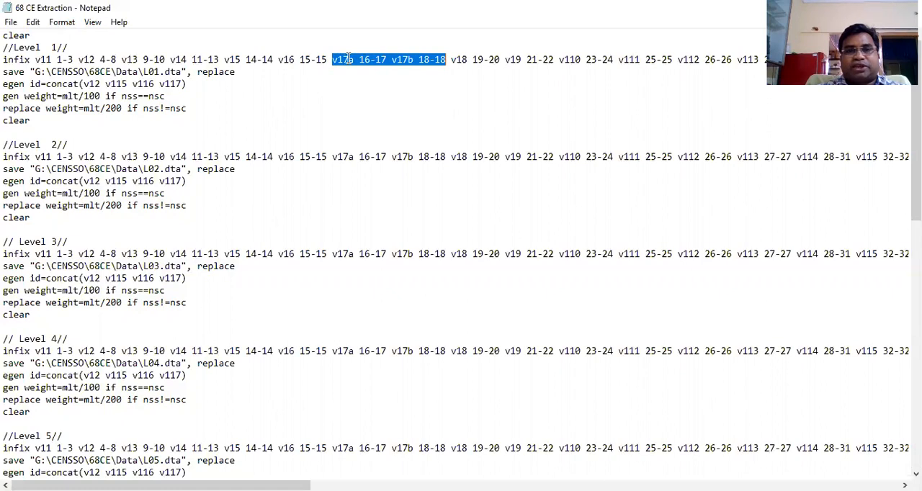
drag(359, 58, 448, 56)
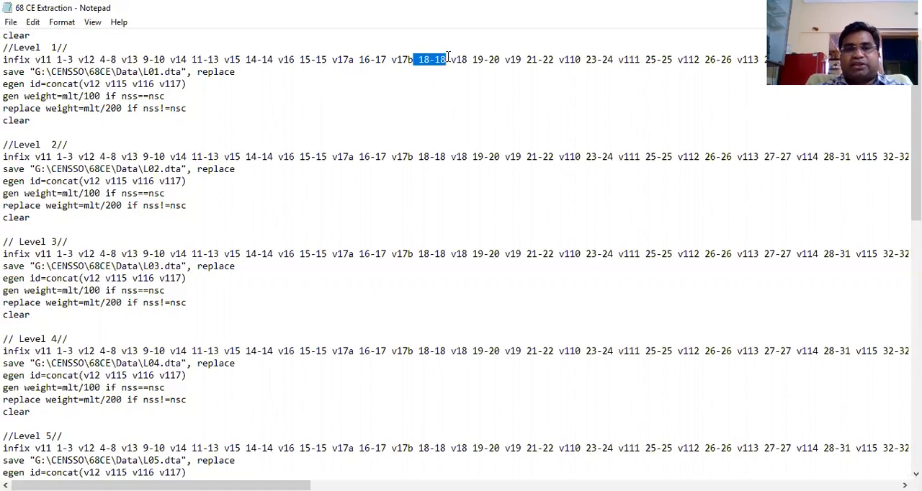
click(390, 72)
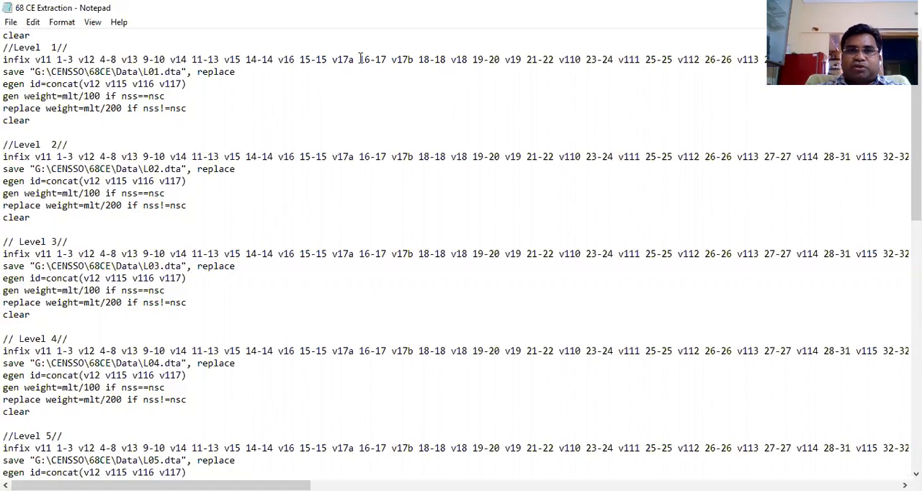
drag(360, 58, 387, 59)
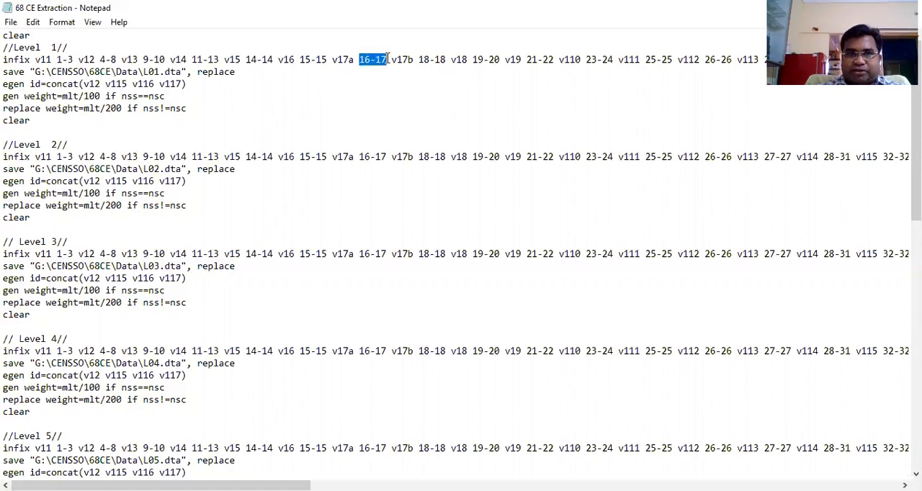
drag(331, 59, 355, 59)
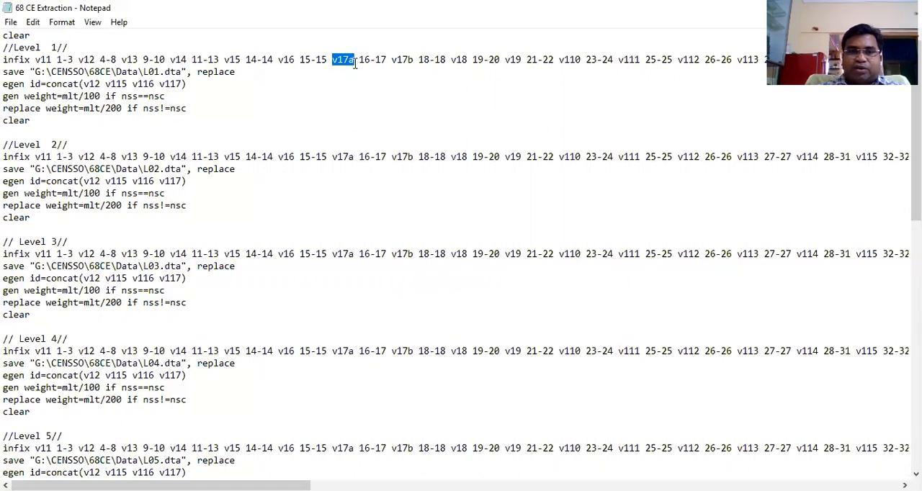
drag(350, 61, 353, 60)
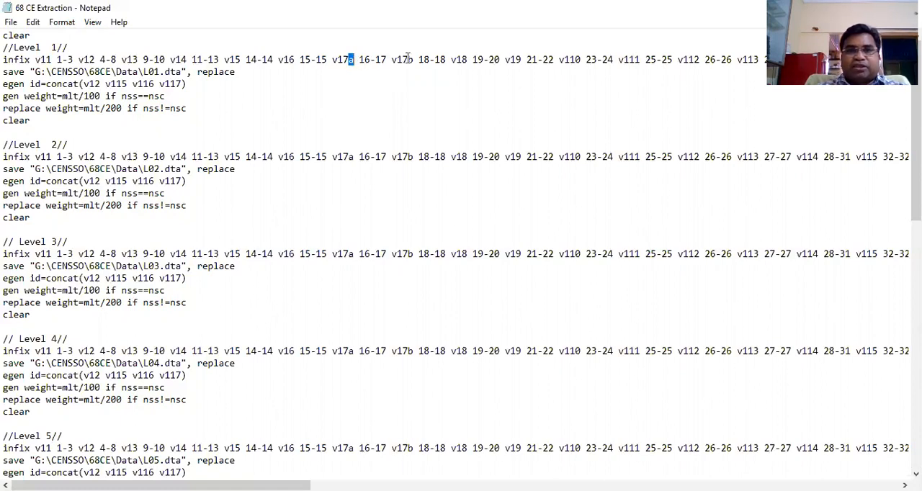
drag(359, 60, 386, 59)
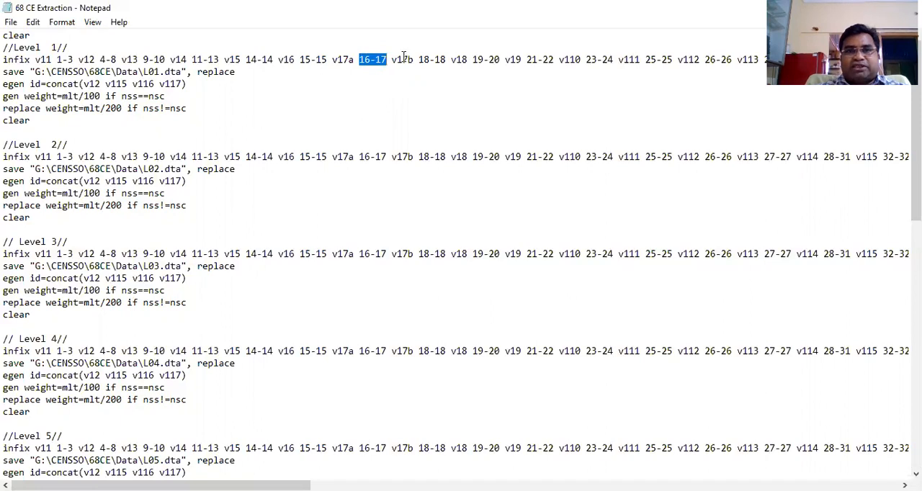
drag(392, 59, 415, 59)
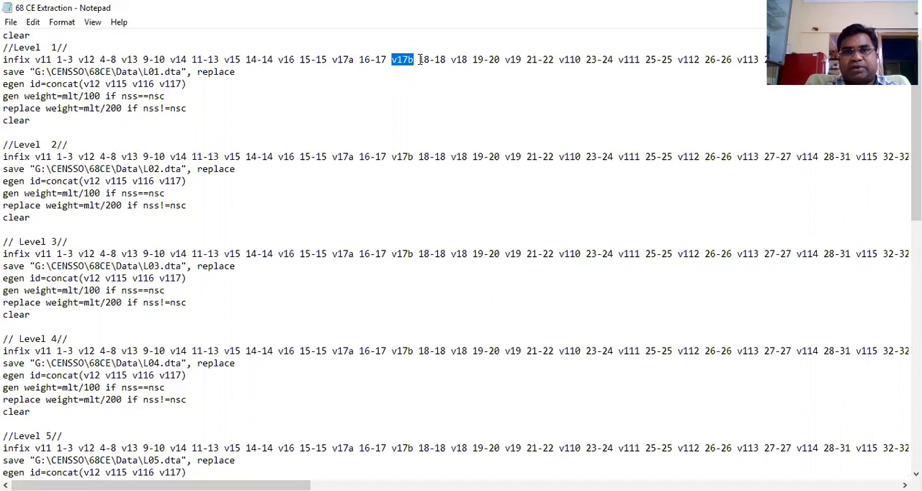
drag(419, 60, 445, 60)
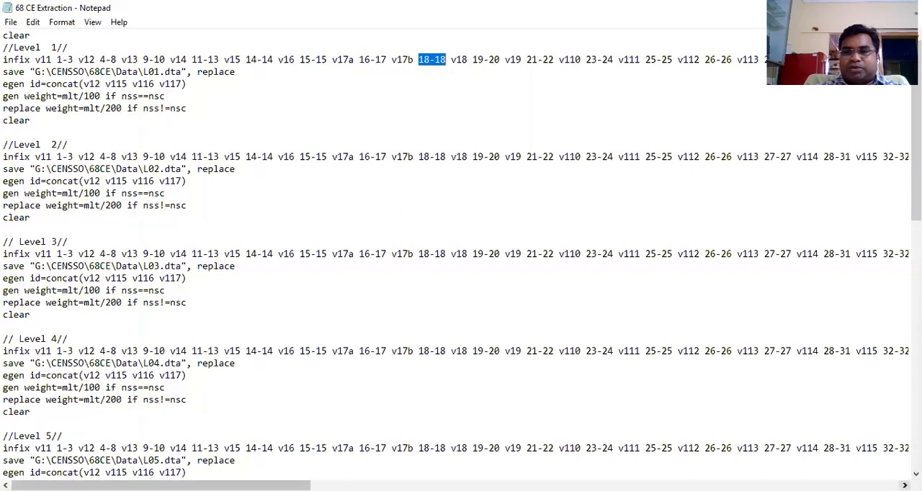
Examine the nss, nsc and mlt variables and their byte ranges at the end of the Level 1 infix command
click(905, 486)
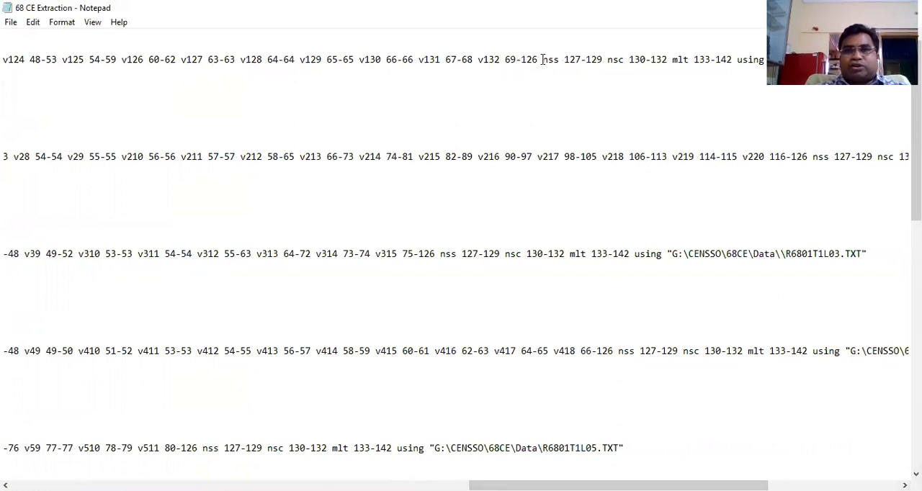
drag(544, 59, 705, 52)
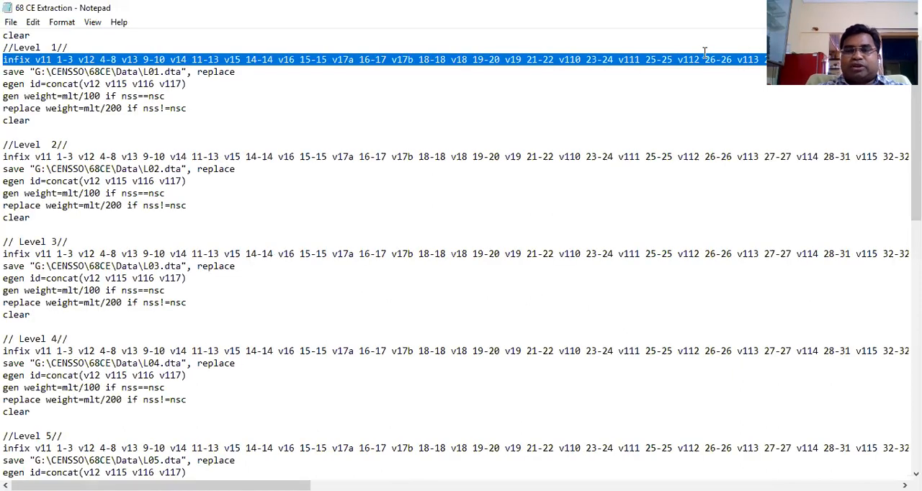
drag(162, 486, 745, 486)
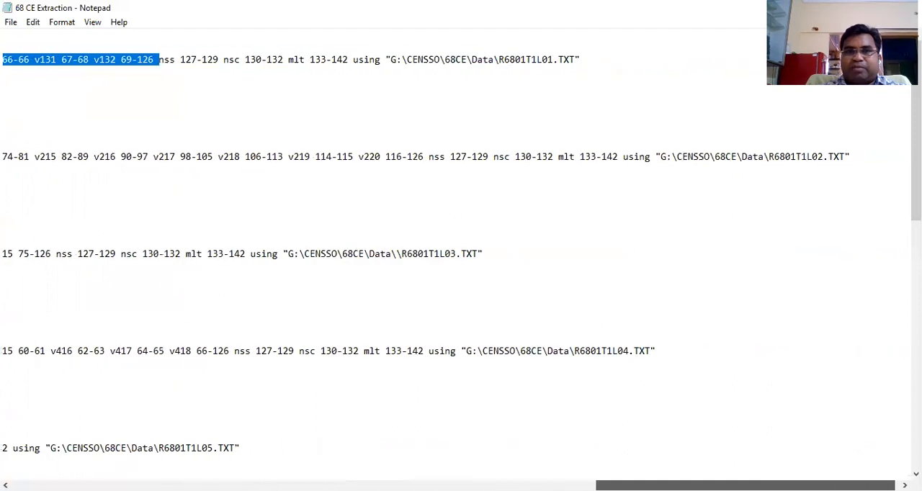
click(144, 107)
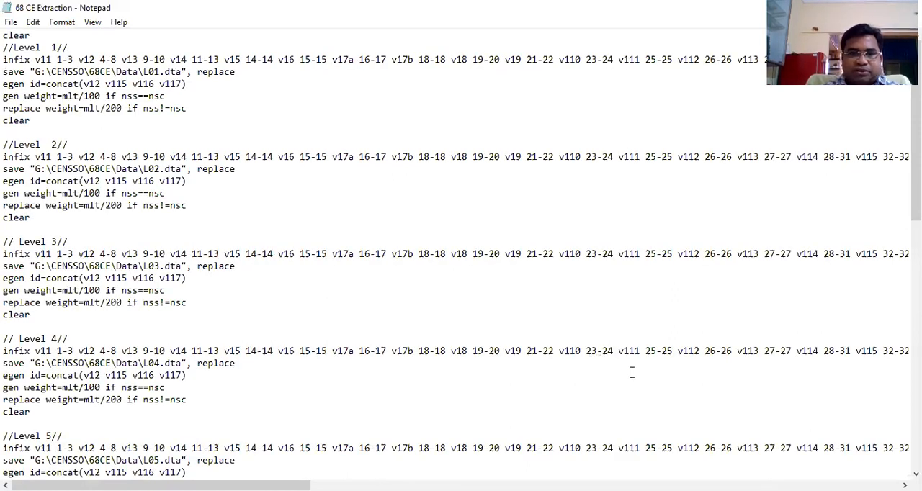
drag(180, 486, 732, 486)
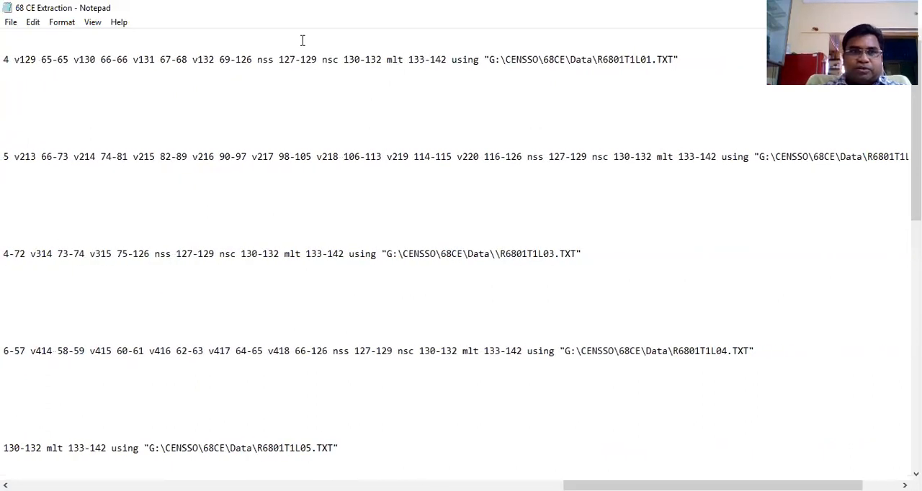
drag(257, 58, 294, 45)
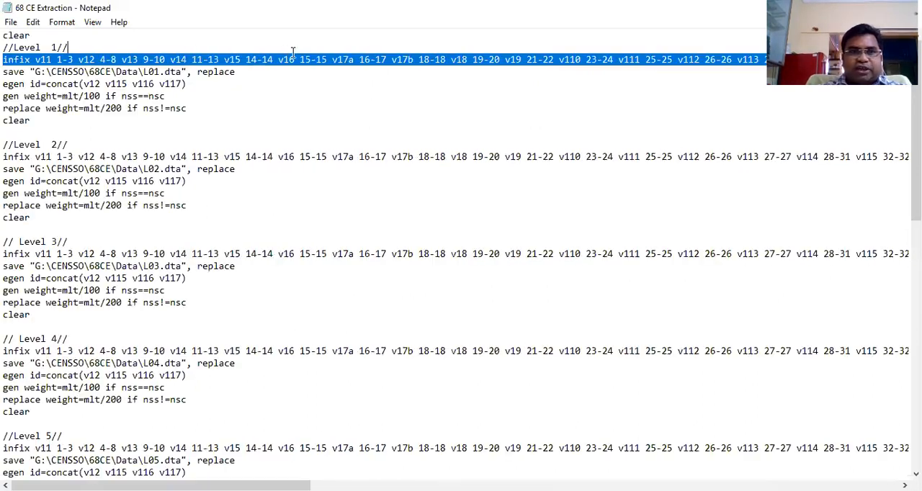
drag(288, 486, 877, 486)
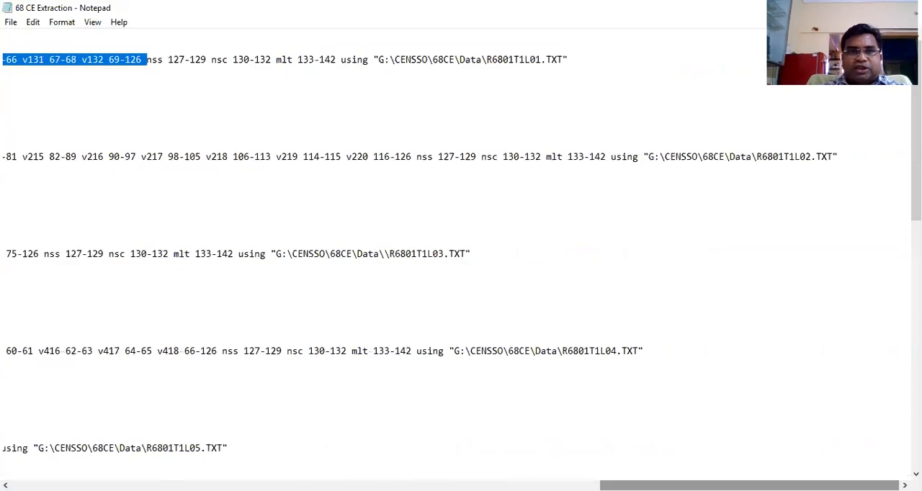
click(182, 94)
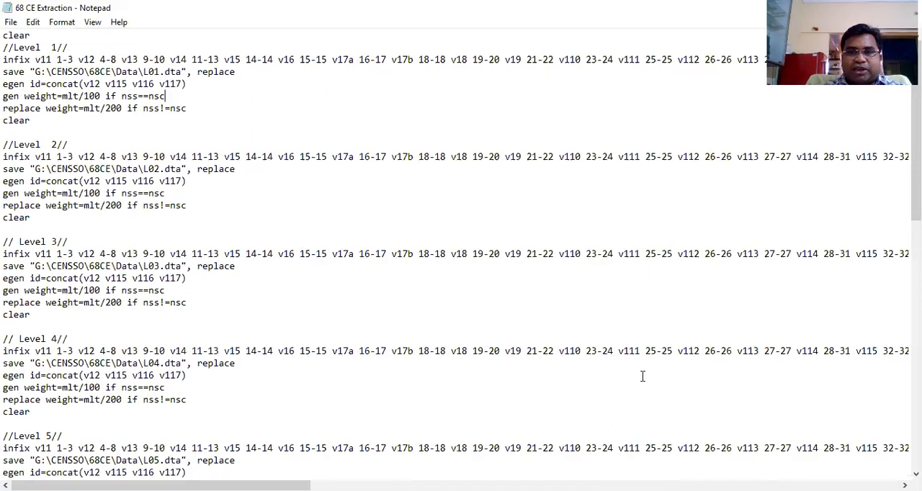
drag(156, 486, 745, 486)
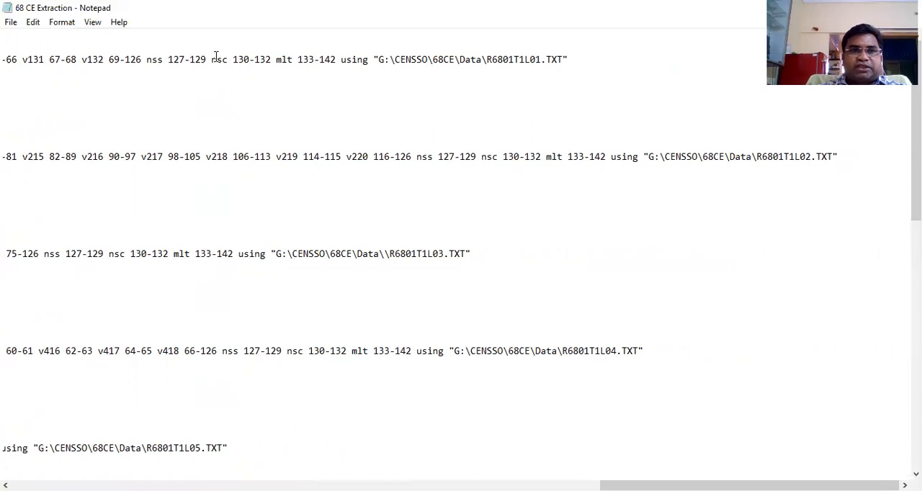
click(274, 60)
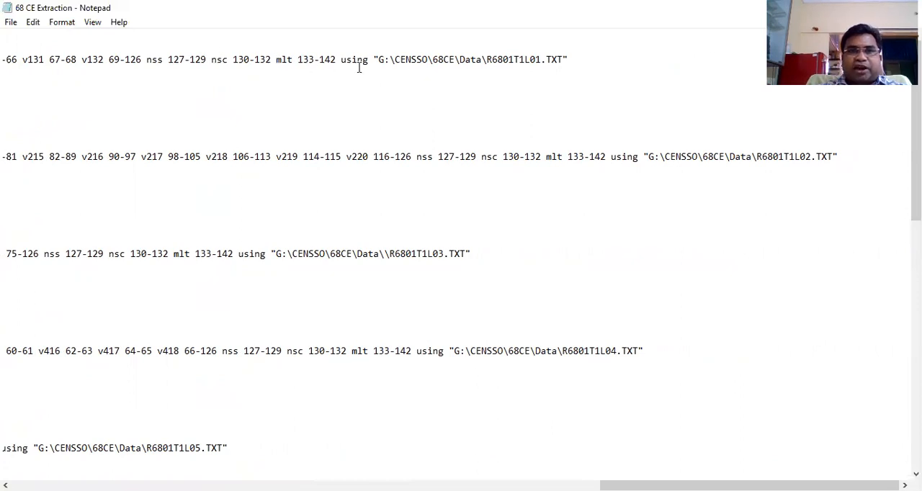
Highlight the Level 1 command's using clause with its R6801T1L01.TXT path, then select that text file in File Explorer's 68CE Data folder
drag(340, 59, 570, 58)
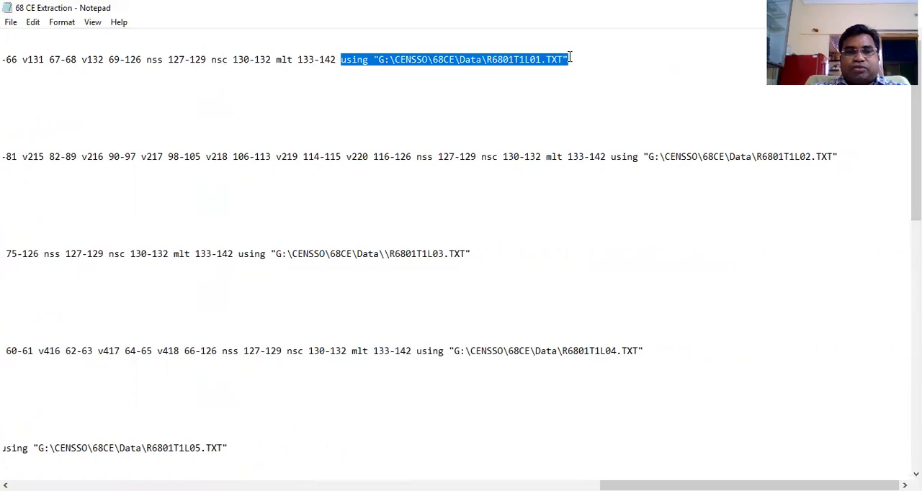
click(560, 106)
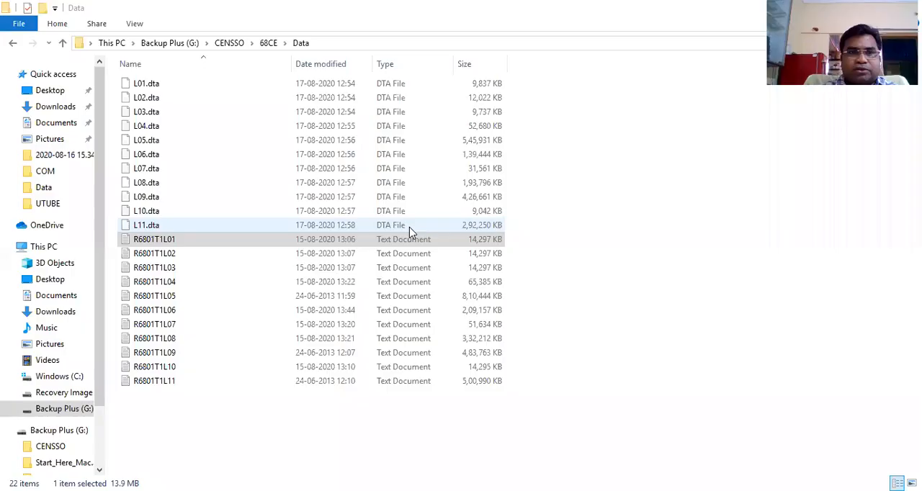
click(158, 242)
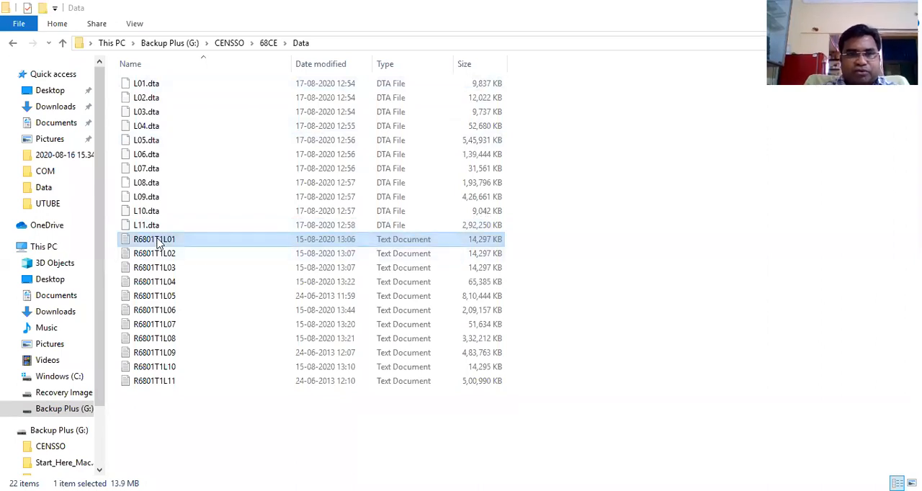
Open the properties of the R6801T1L01 text file in the 68CE Data folder, then return to the extraction script
right_click(158, 242)
click(142, 246)
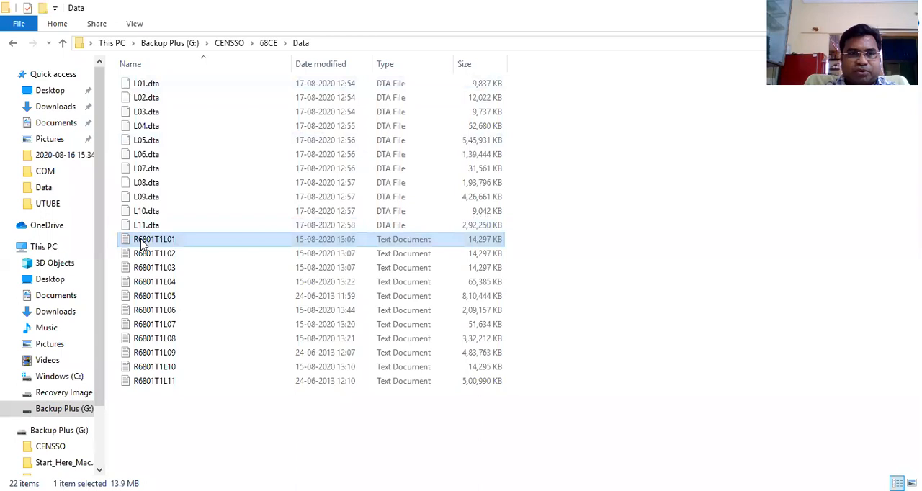
click(194, 267)
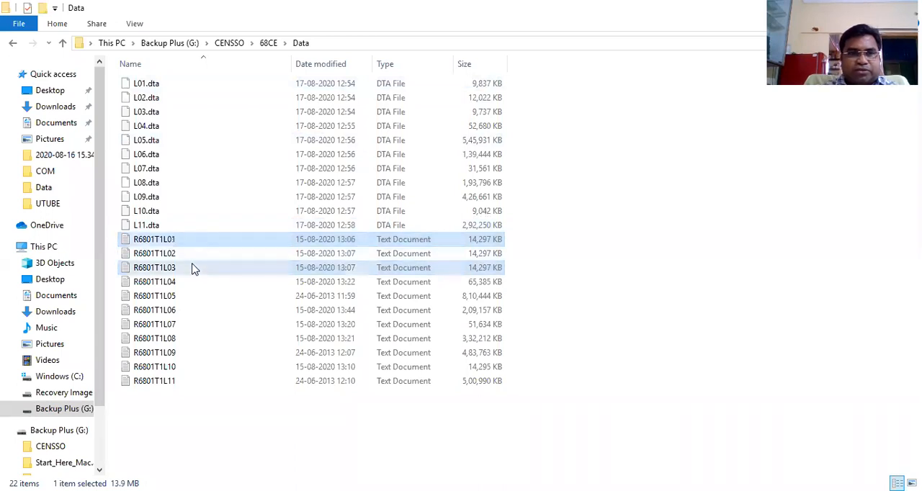
click(160, 240)
right_click(159, 242)
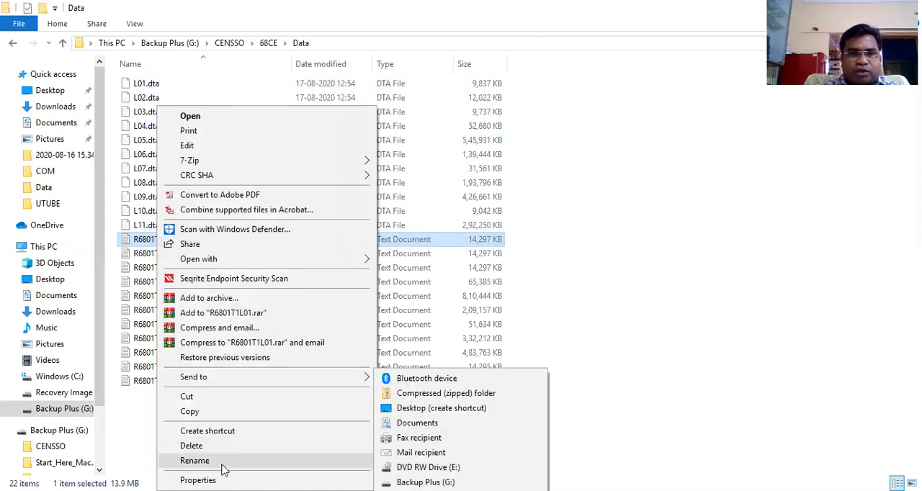
click(199, 480)
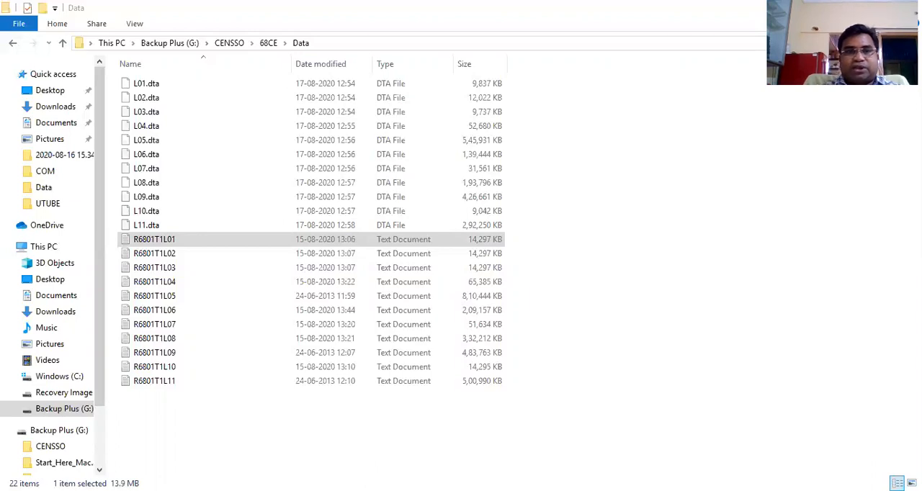
click(578, 438)
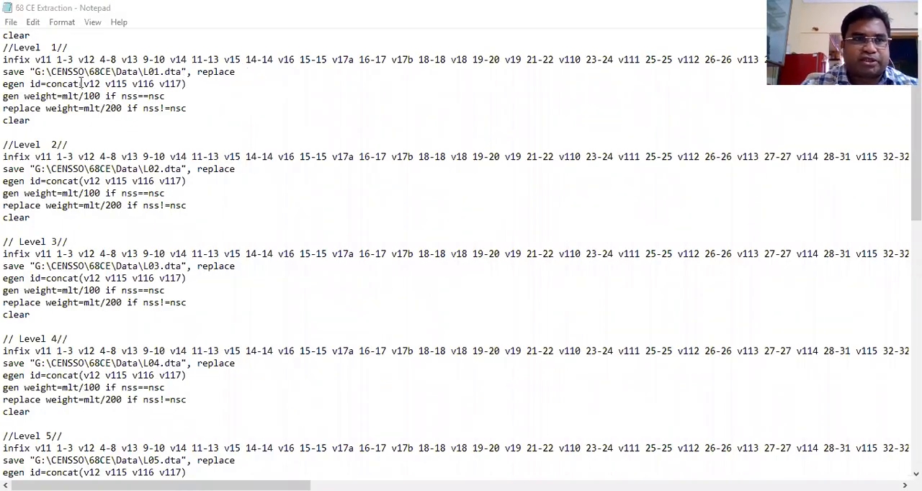
Highlight the entire infix command line under the Level 1 comment
click(5, 61)
key(shift+End)
key(shift+Right)
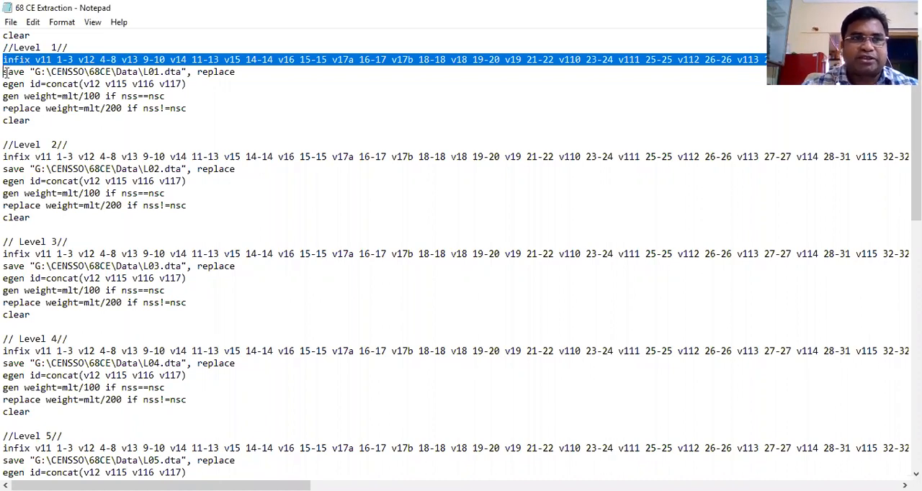
Highlight the Level 1 save command, then its L01 file name and its replace option
click(5, 73)
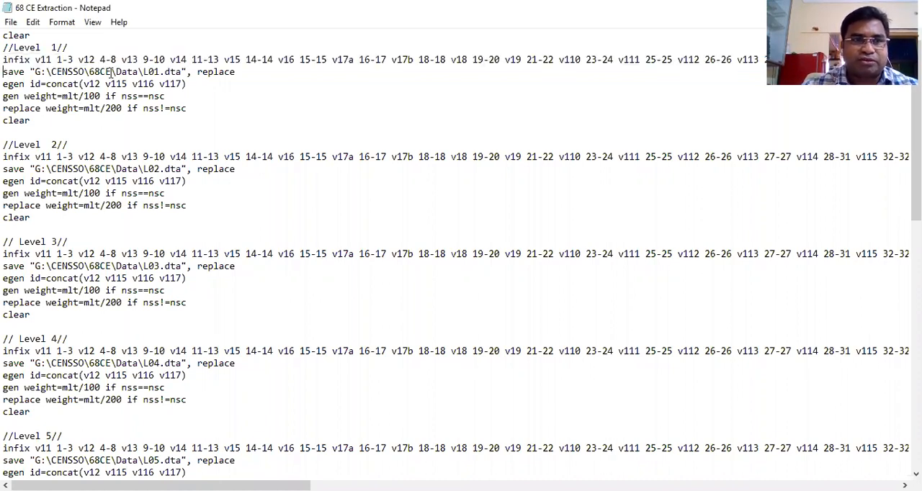
shift+click(241, 72)
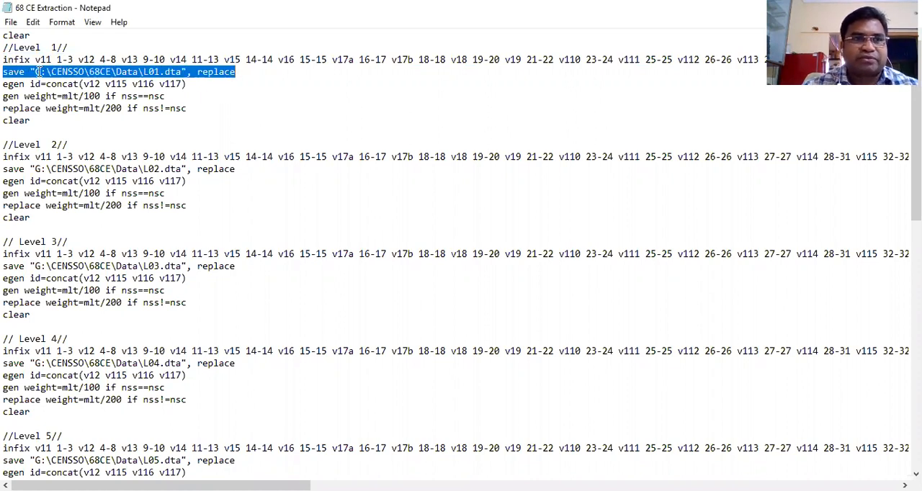
click(143, 72)
double_click(156, 72)
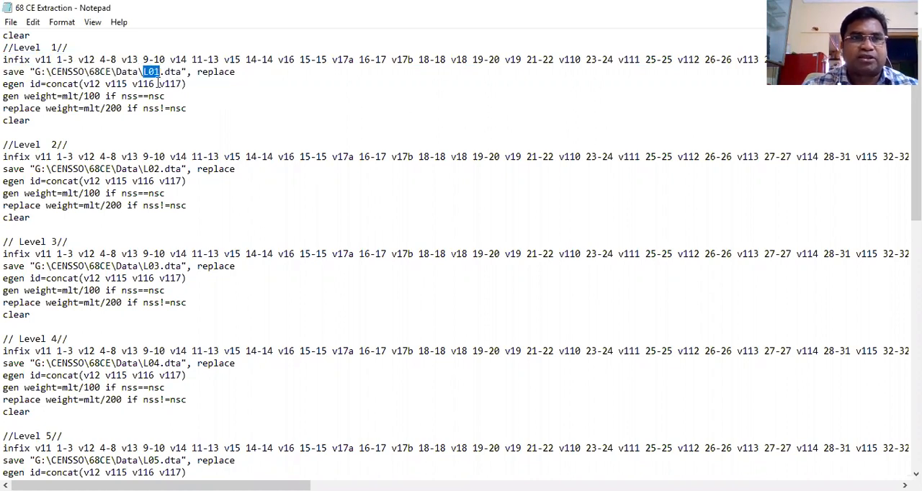
click(197, 72)
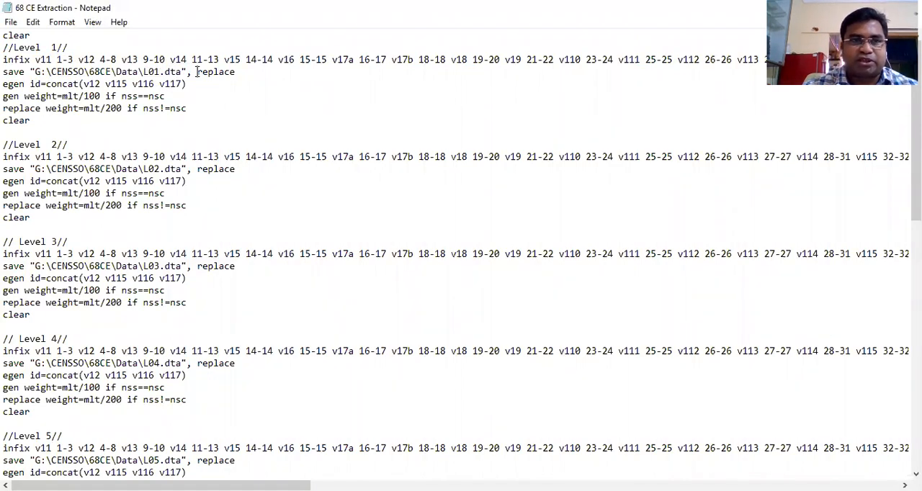
drag(196, 72, 238, 72)
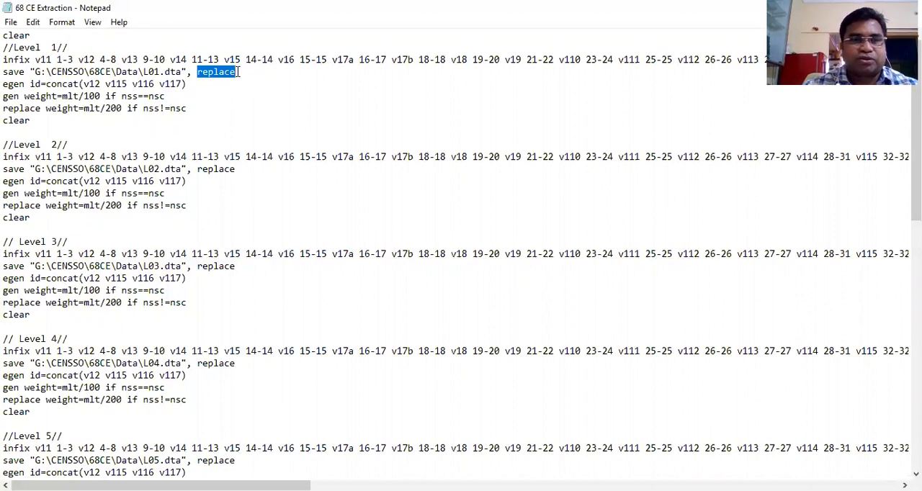
Highlight the Level 1 egen line, then its id variable, the concat function and the arguments v12 v115 v116 v117
click(3, 84)
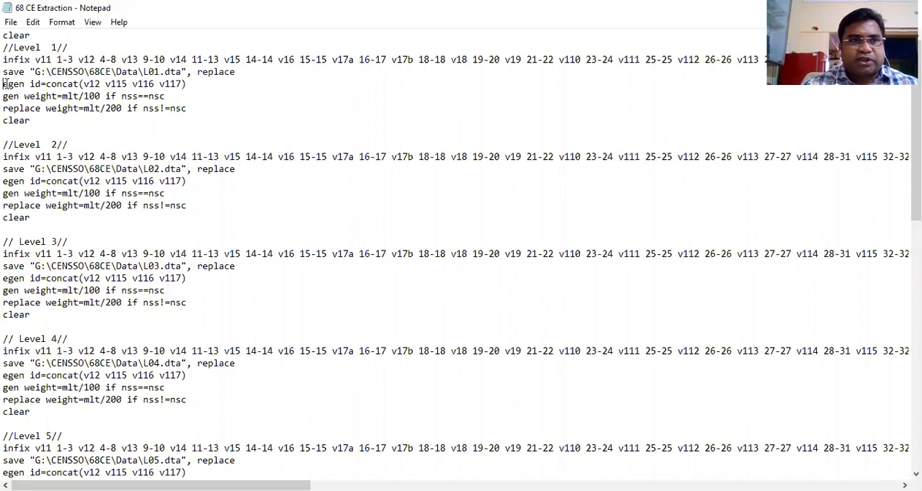
shift+click(190, 84)
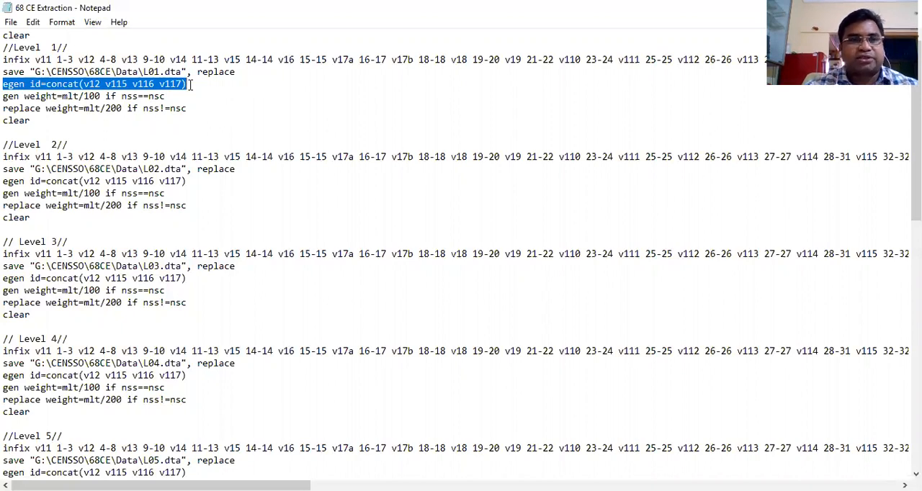
click(31, 84)
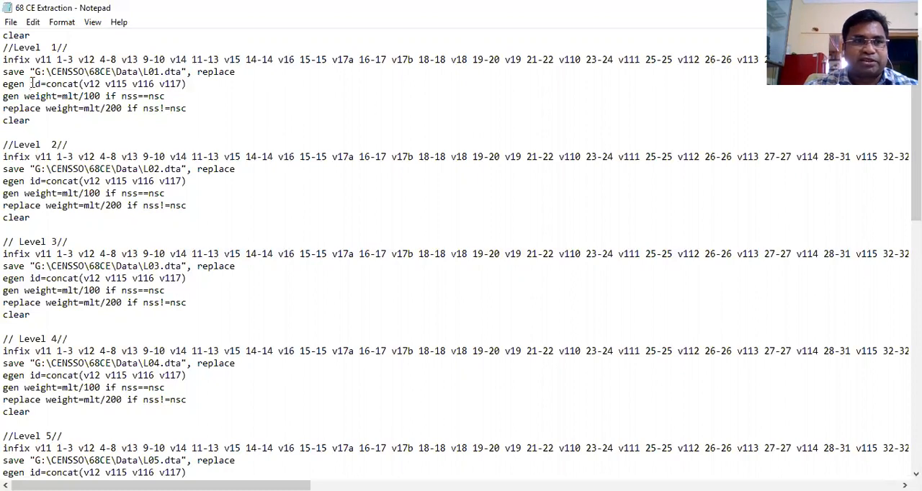
double_click(39, 84)
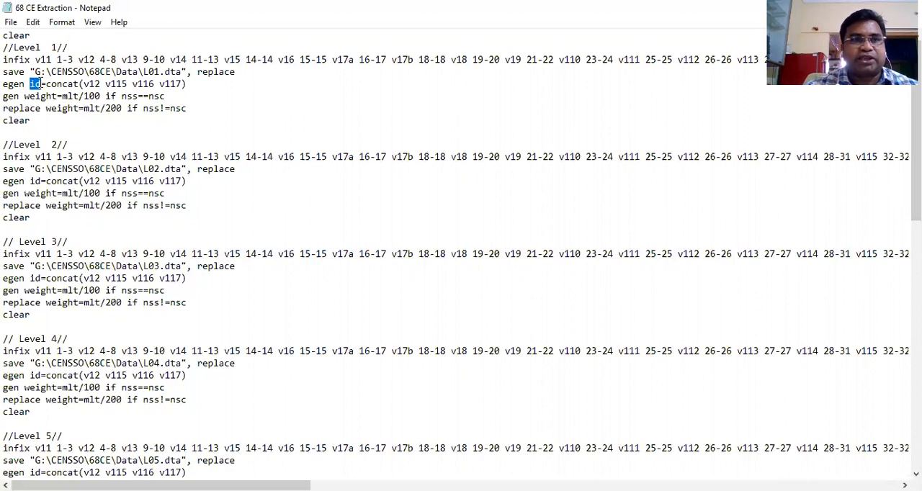
click(46, 84)
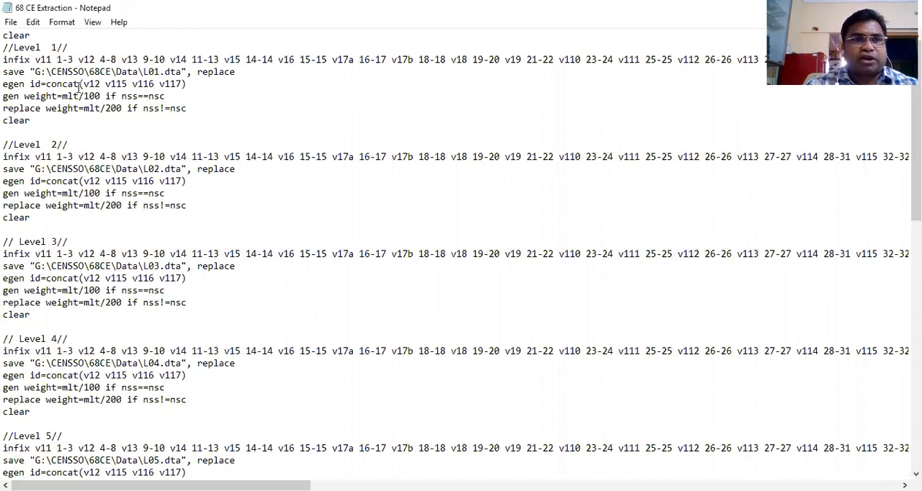
shift+click(79, 84)
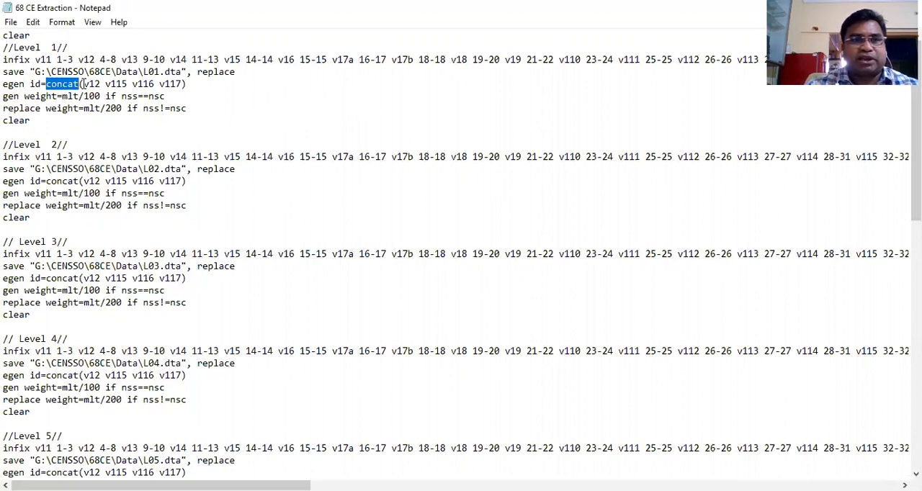
click(84, 83)
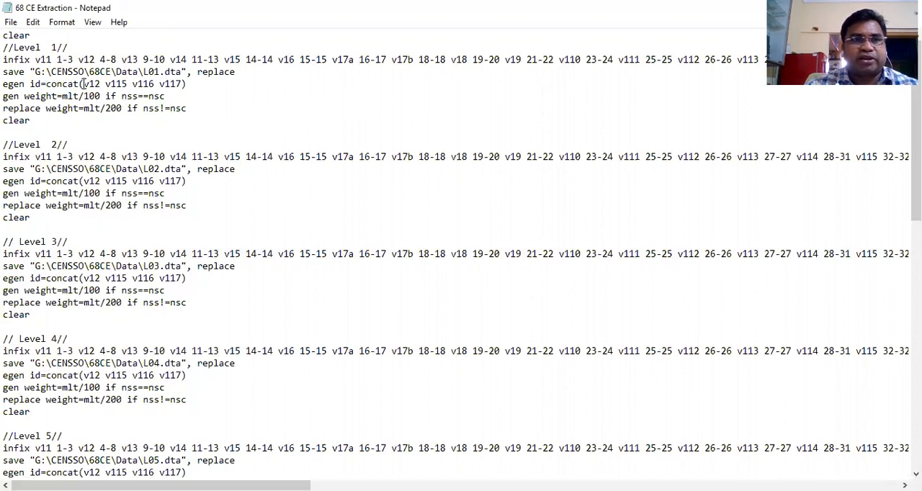
shift+click(182, 83)
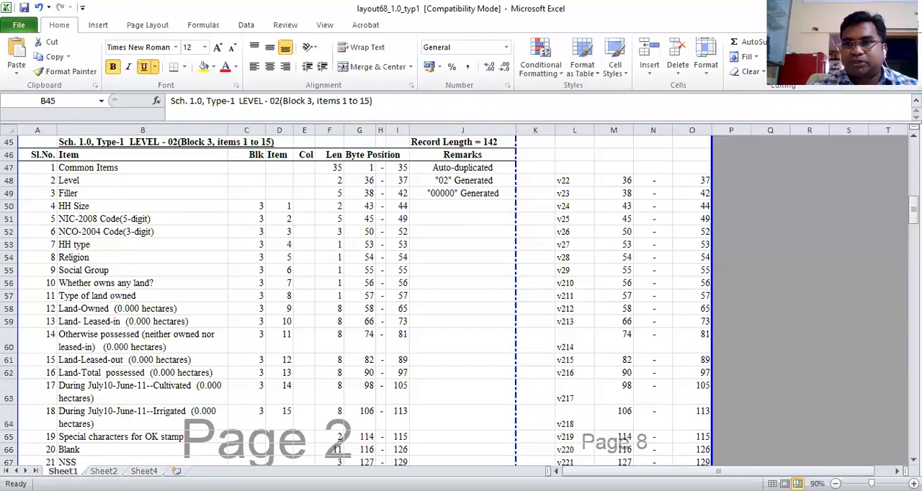
In the layout68_1.0_typ1 workbook, fill the Level 01 LOT/FSU number cells A9:B9 with dark olive green
click(227, 142)
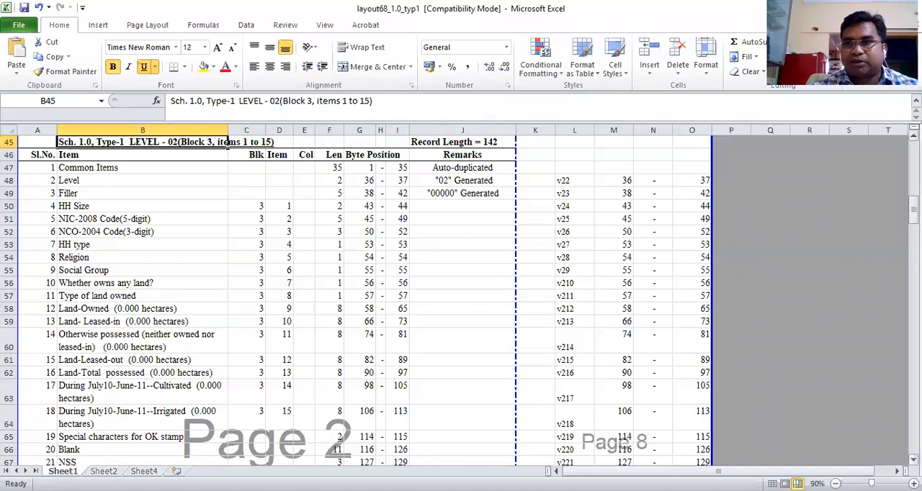
drag(914, 209, 914, 152)
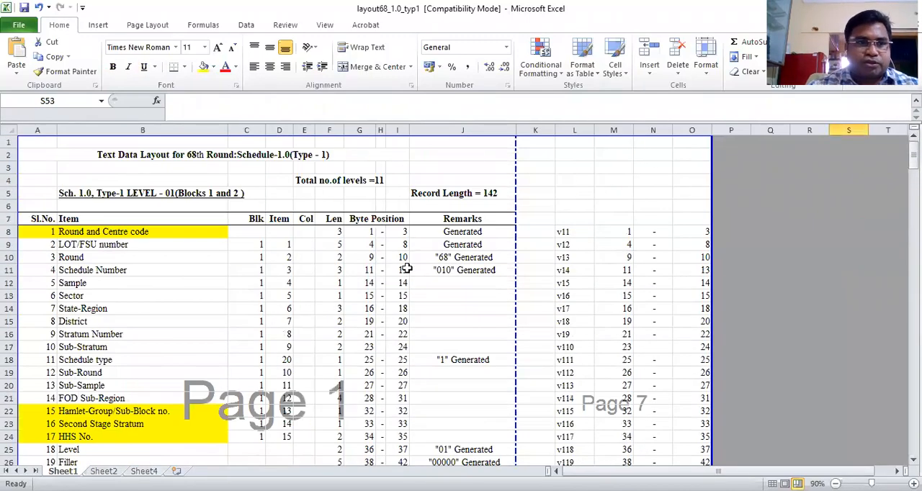
click(54, 233)
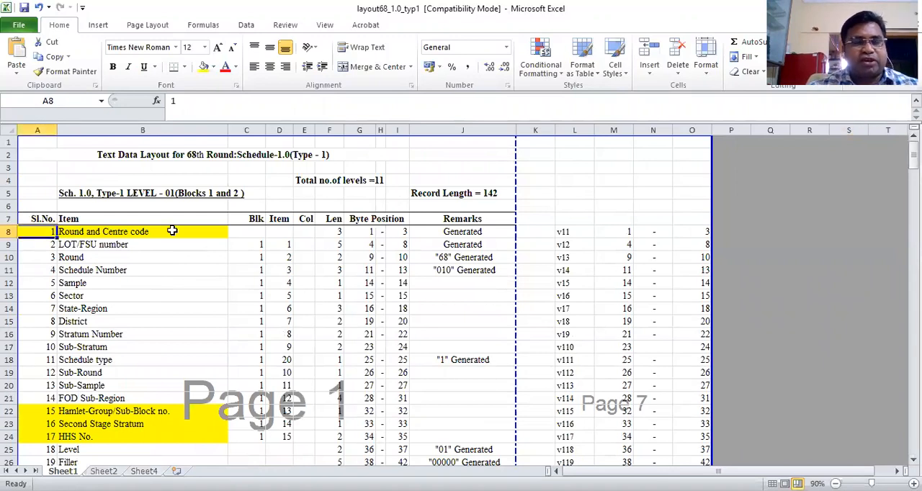
click(44, 245)
drag(44, 245, 142, 243)
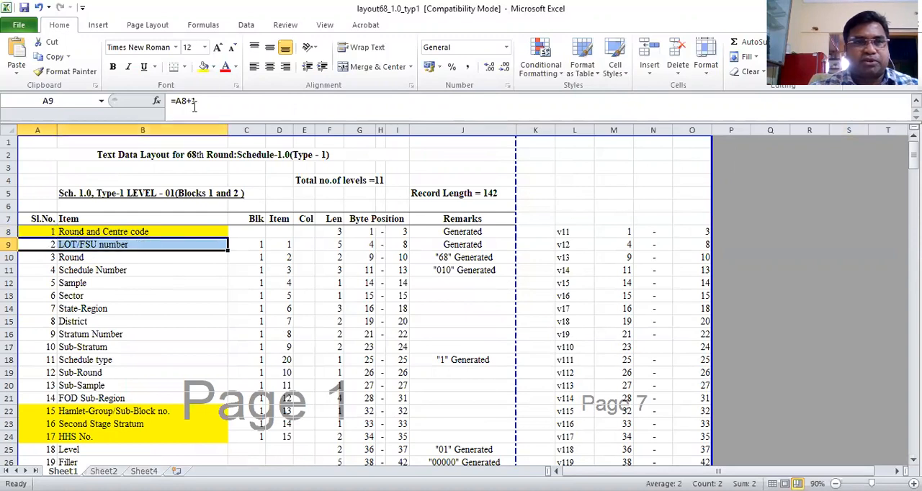
click(213, 67)
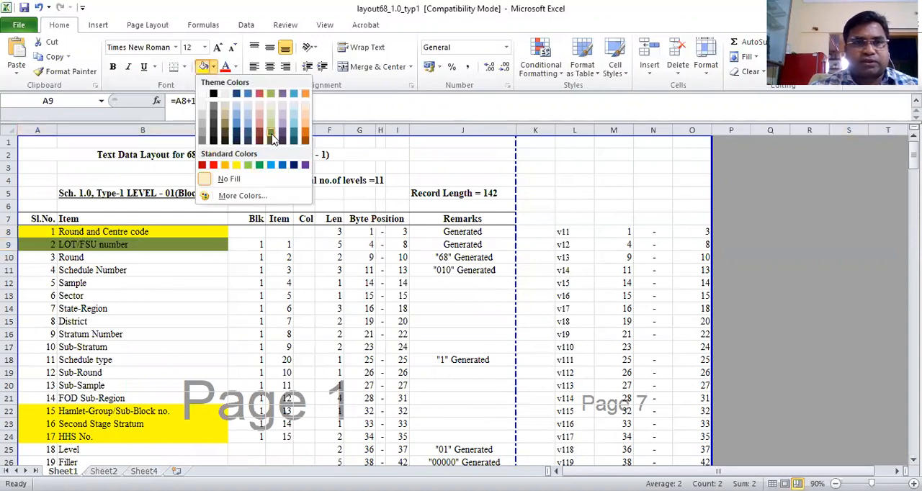
click(272, 135)
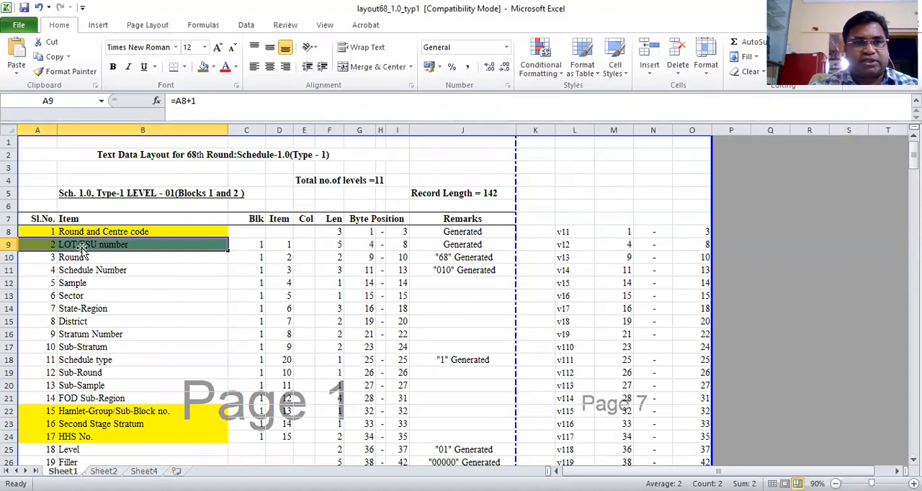
click(37, 246)
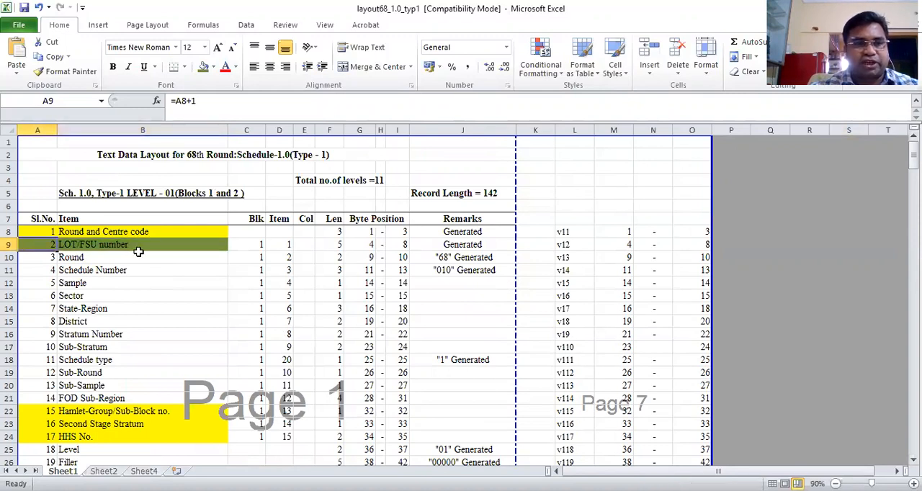
Apply the same olive green fill to A22:B24, covering Hamlet-Group/Sub-Block no., Second Stage Stratum and HHS No
drag(46, 411, 117, 412)
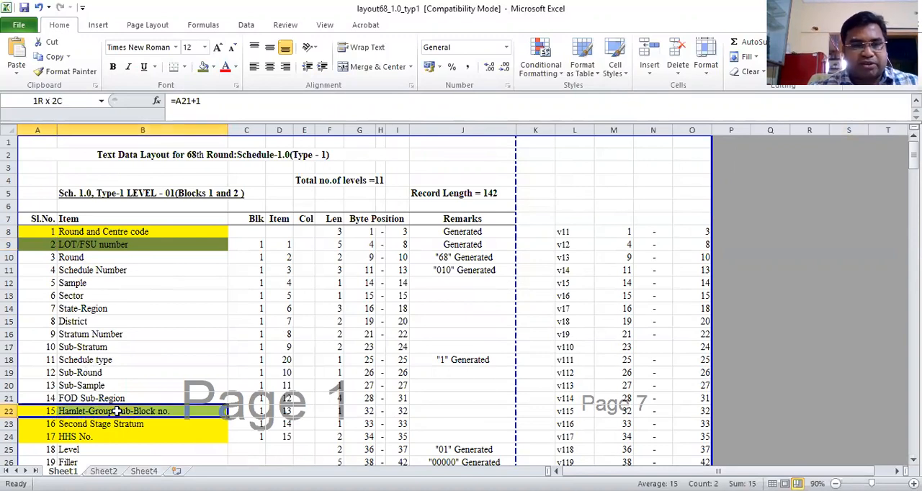
key(shift+Down)
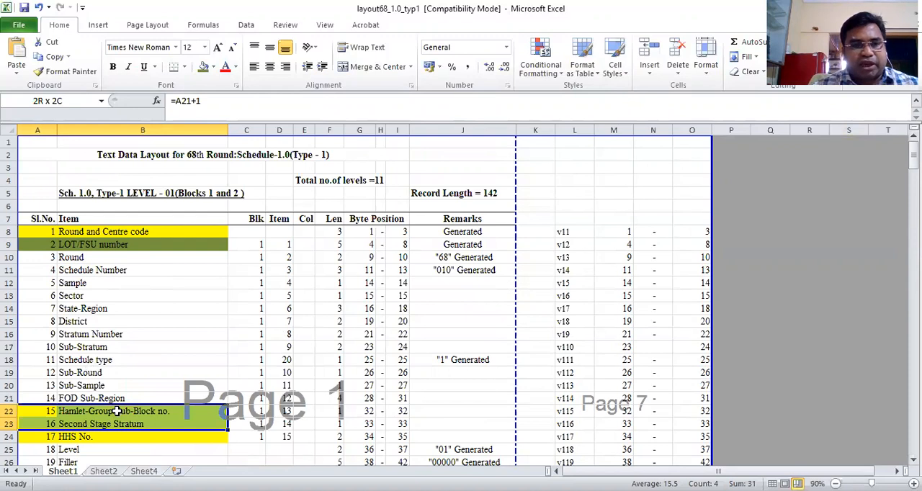
key(shift+Down)
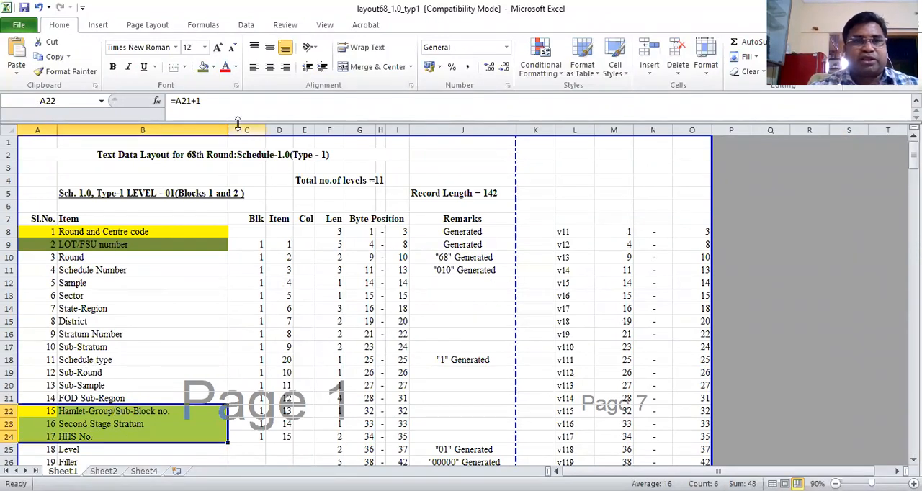
click(203, 69)
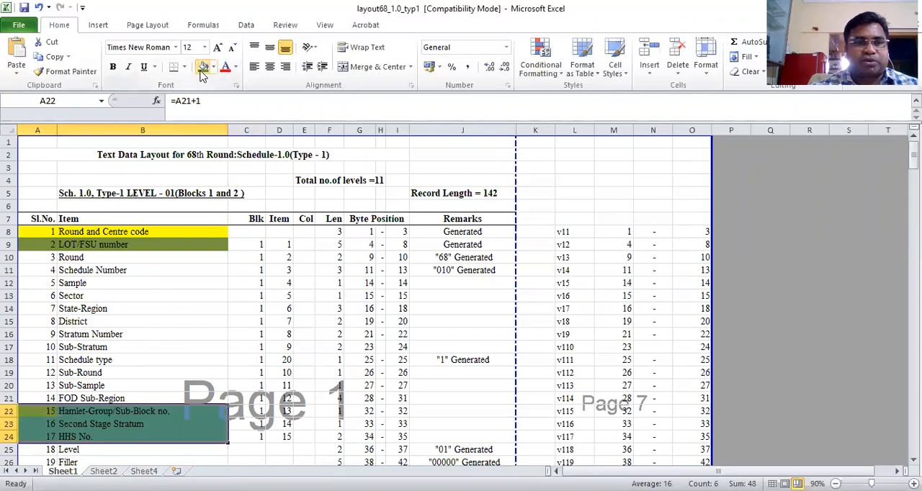
click(94, 245)
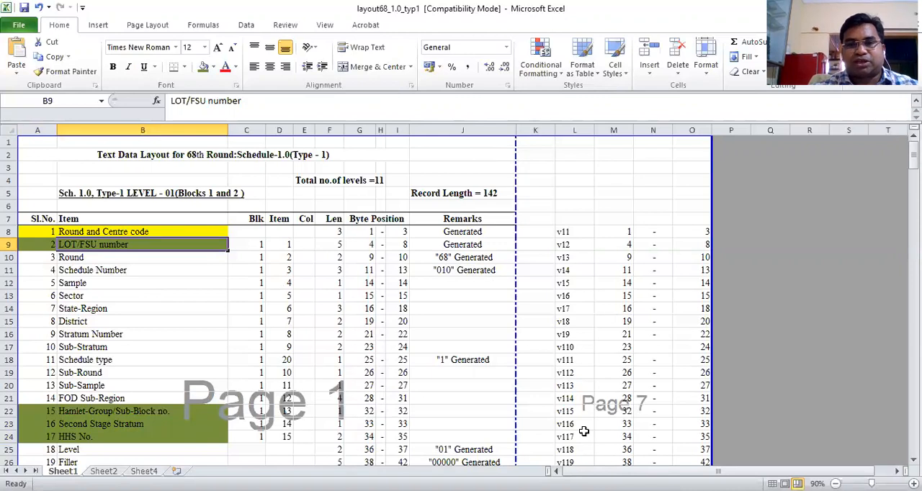
Switch to the 68 CE Extraction script in Notepad and remove the egen id, gen weight and replace weight lines below Level 1's save command
key(alt+Tab)
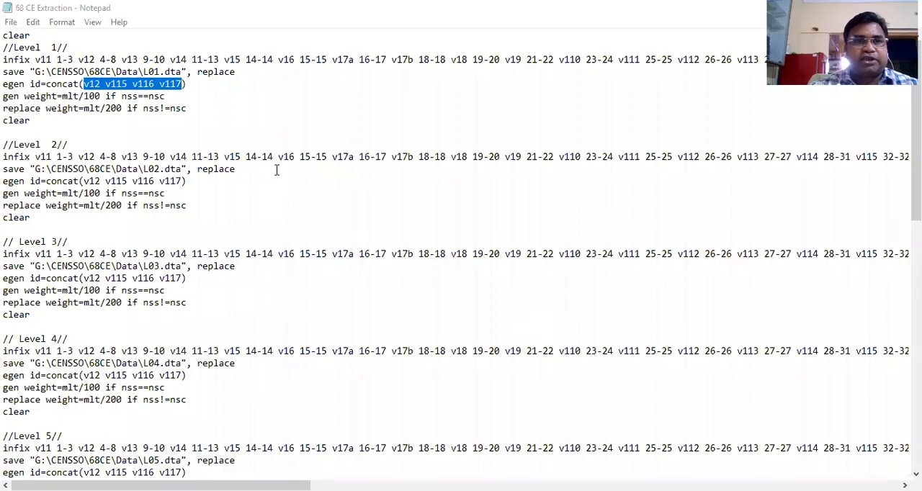
click(188, 85)
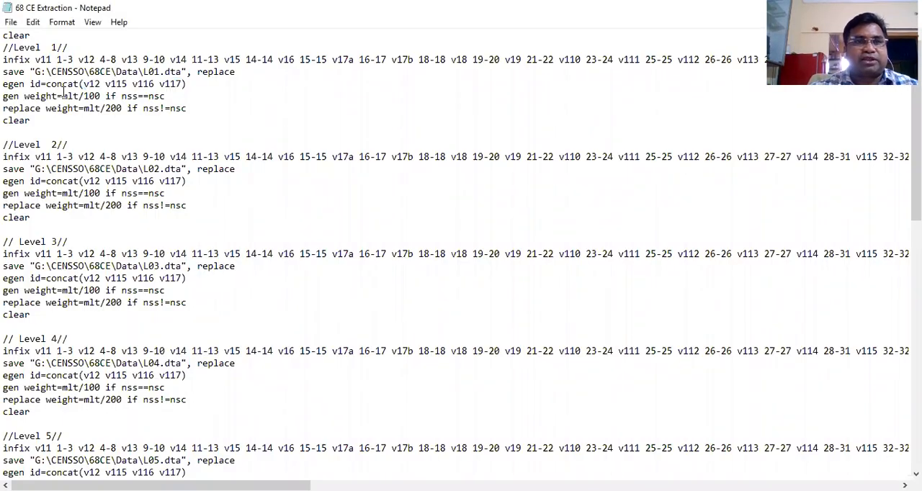
click(6, 84)
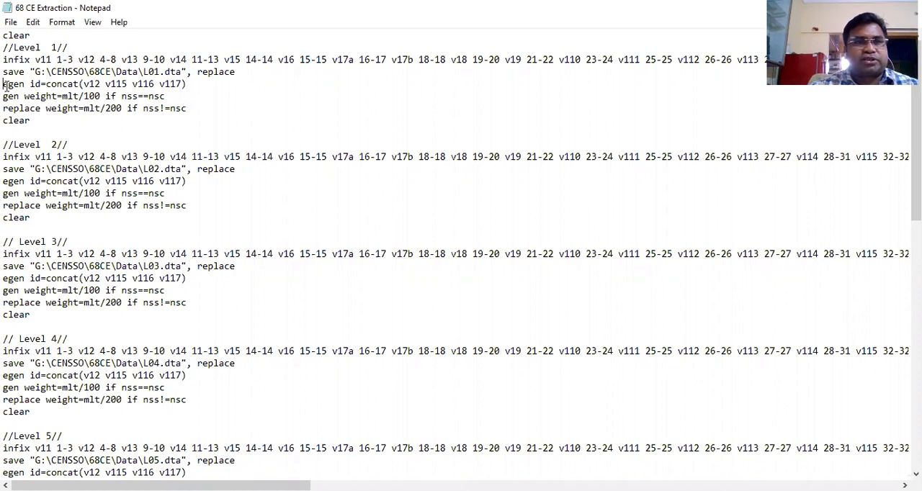
shift+click(189, 109)
key(ctrl+c)
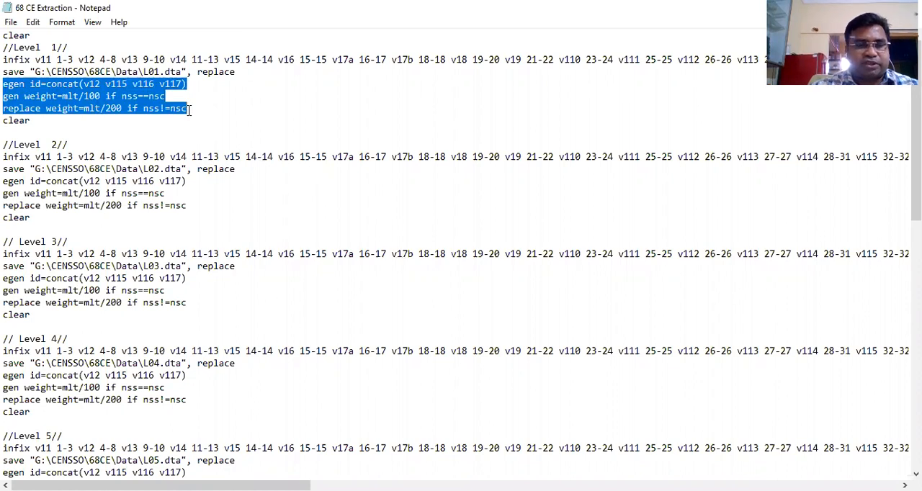
key(Delete)
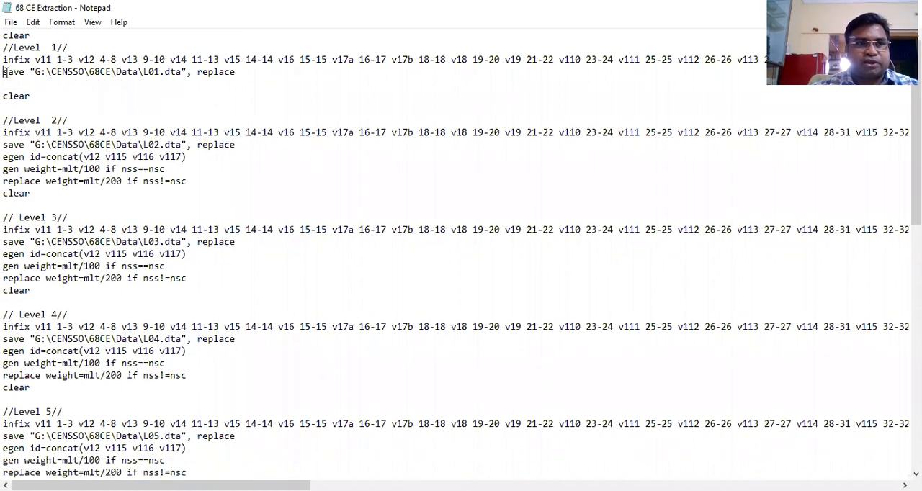
Insert the egen id, gen weight and replace weight lines above Level 1's save command and remove the blank line before clear
key(Return)
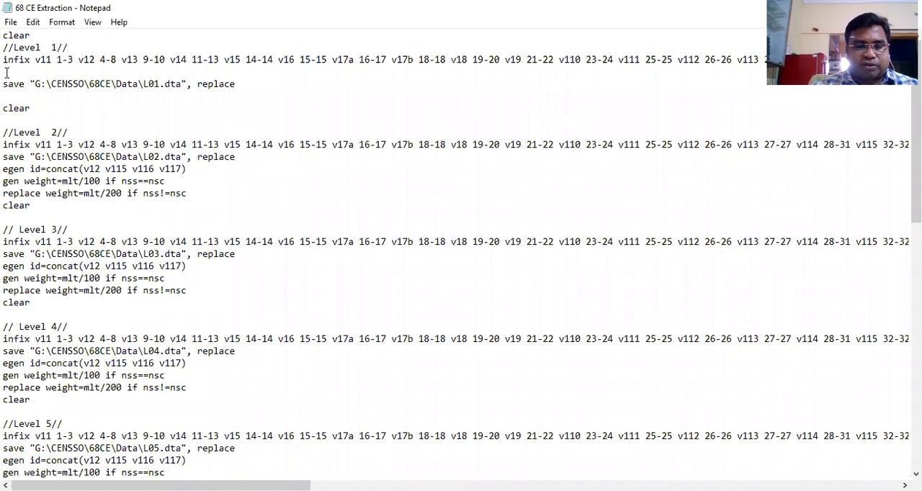
key(ctrl+v)
click(6, 120)
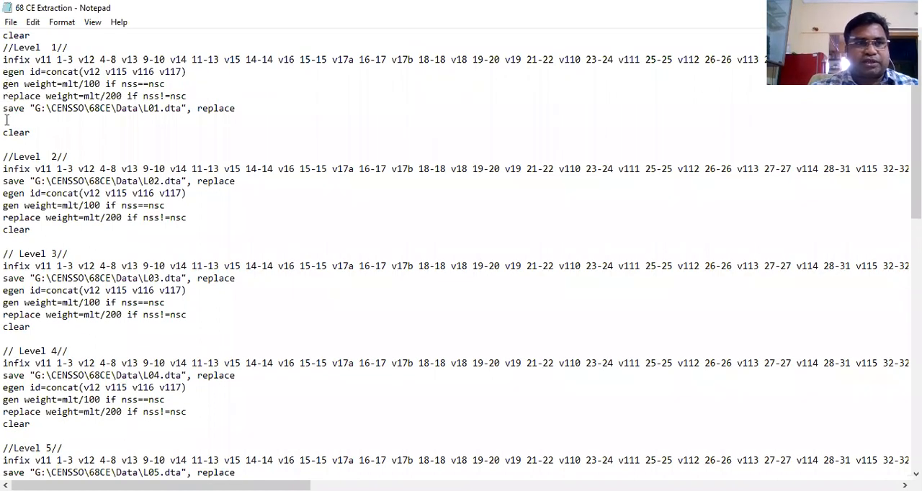
key(Delete)
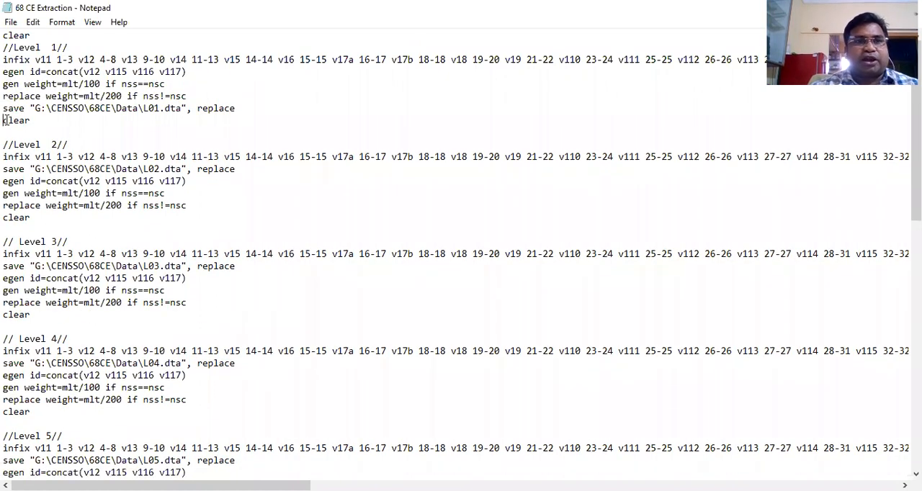
Highlight Level 1's two weight lines, then the expression weight=mlt/100 if nss==nsc, its condition nss==nsc and the == operator
click(4, 83)
drag(4, 84, 189, 95)
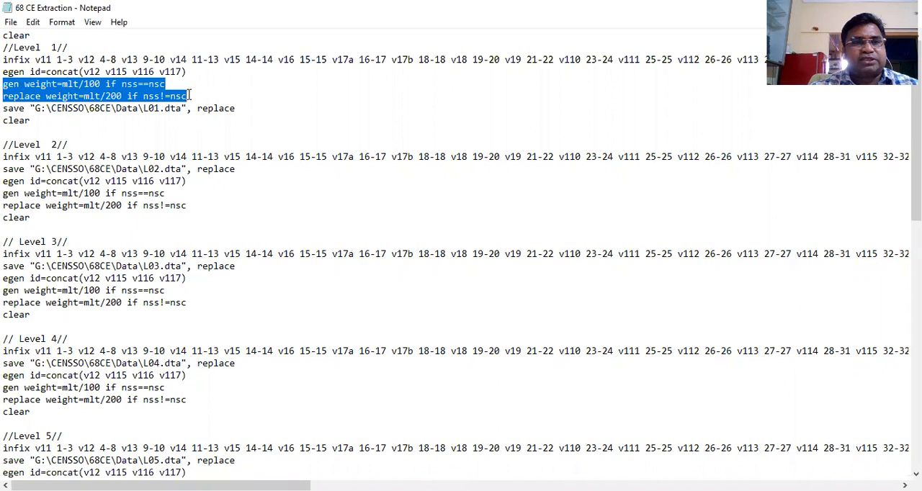
click(24, 84)
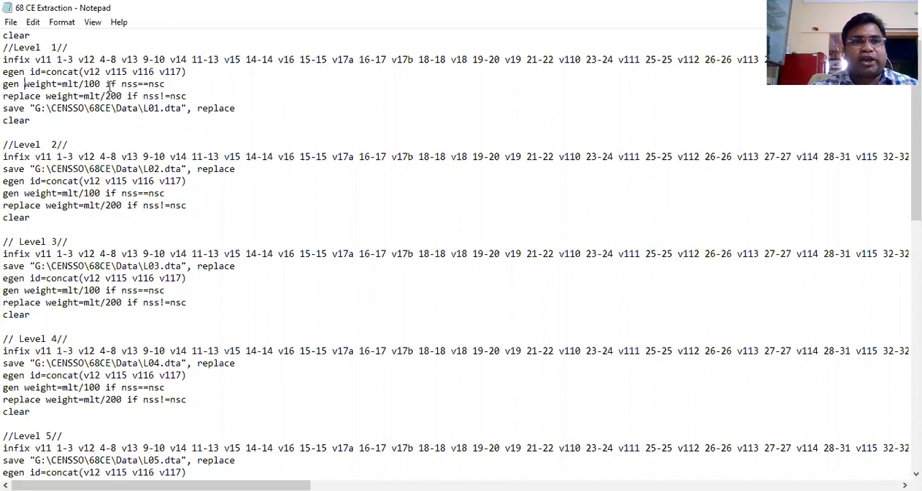
shift+click(171, 84)
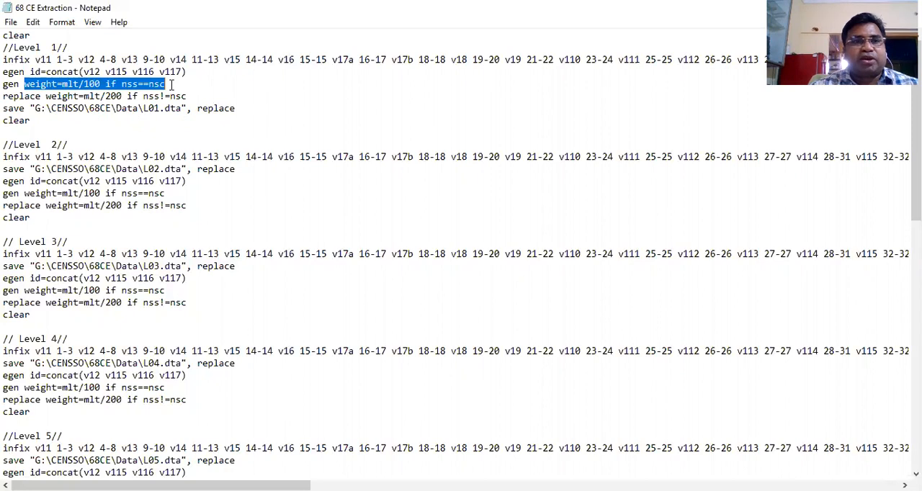
click(57, 84)
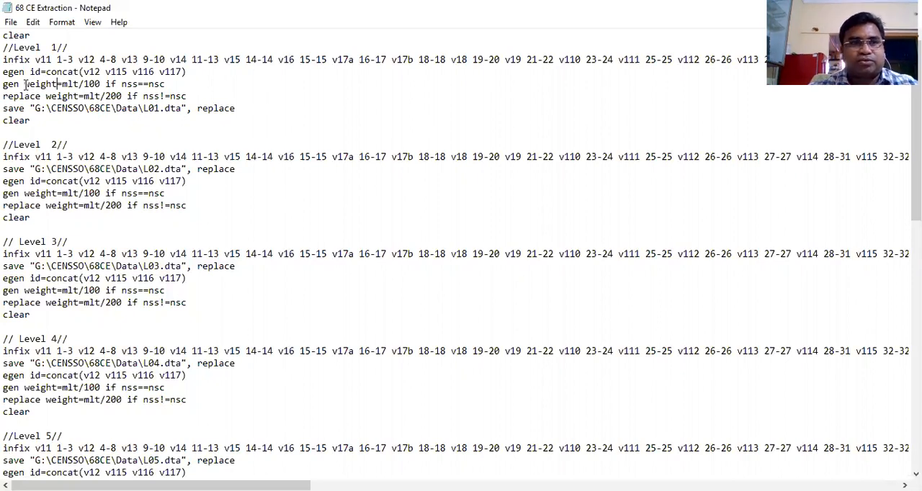
drag(25, 83, 165, 84)
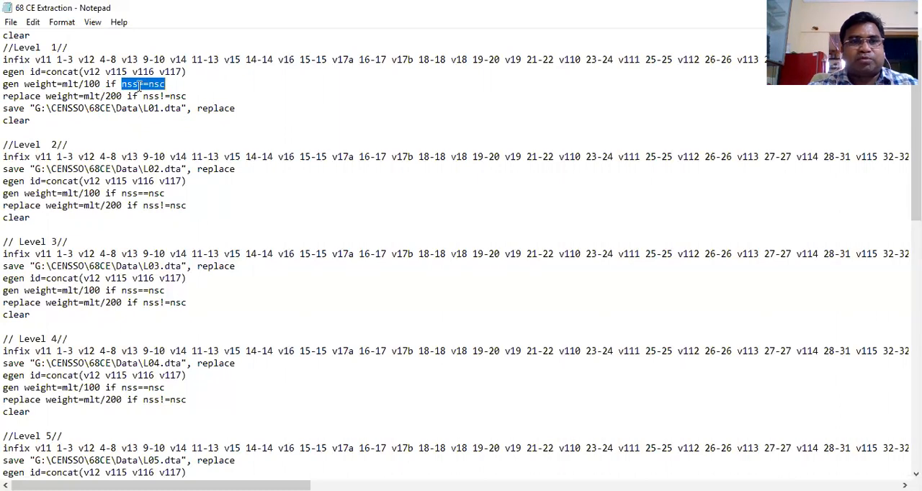
click(139, 85)
shift+click(147, 84)
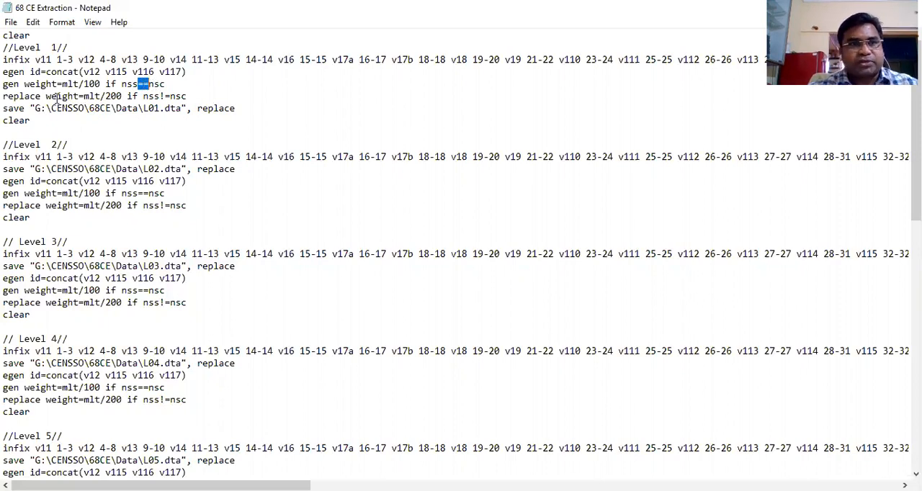
click(168, 85)
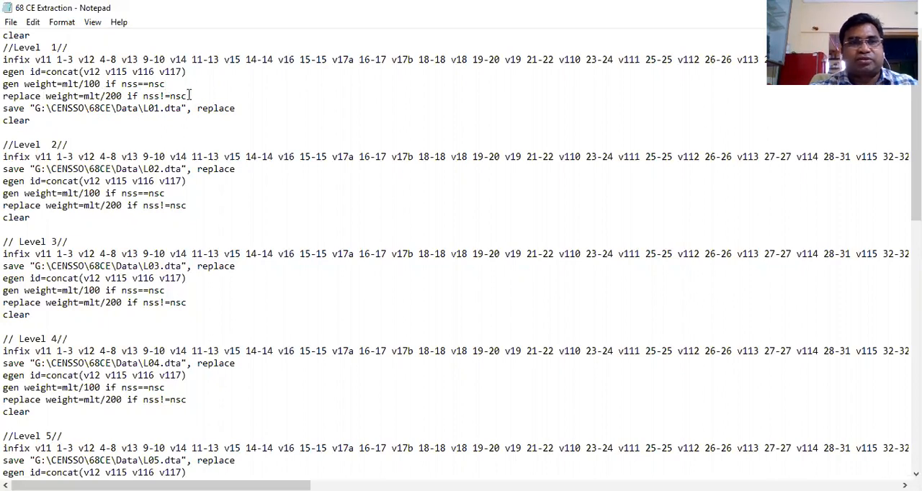
Highlight Level 1's full gen weight line and replace weight line in turn, ending at the save and clear commands
drag(4, 84, 165, 83)
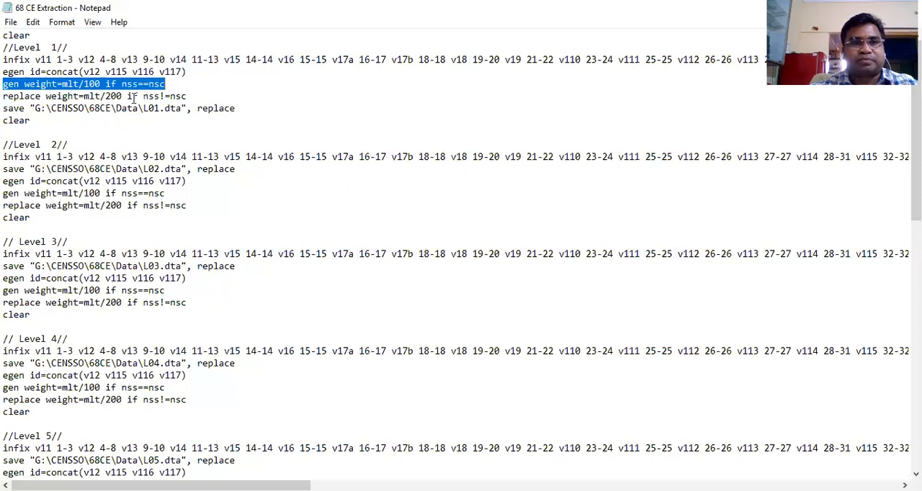
click(3, 96)
drag(34, 95, 188, 96)
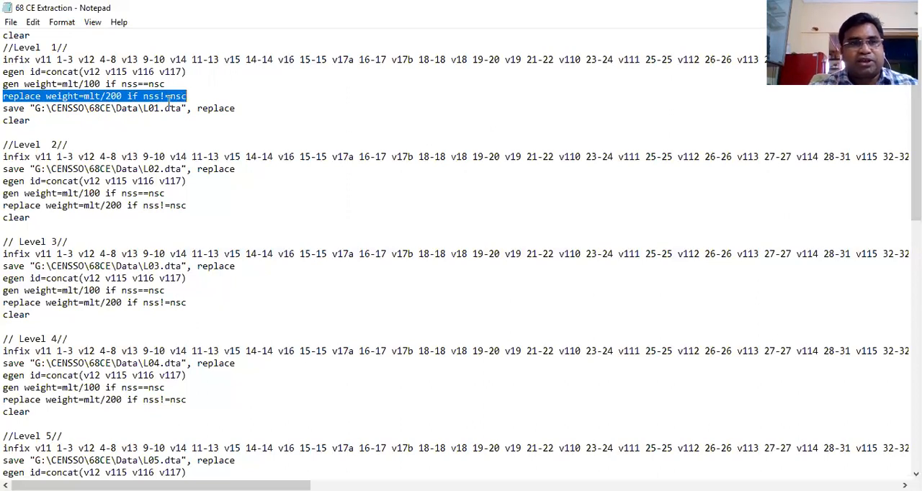
click(6, 108)
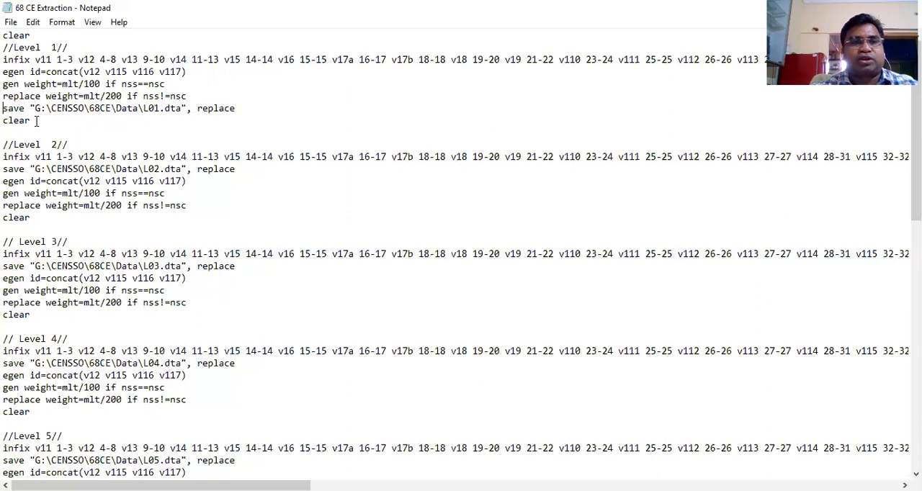
click(36, 120)
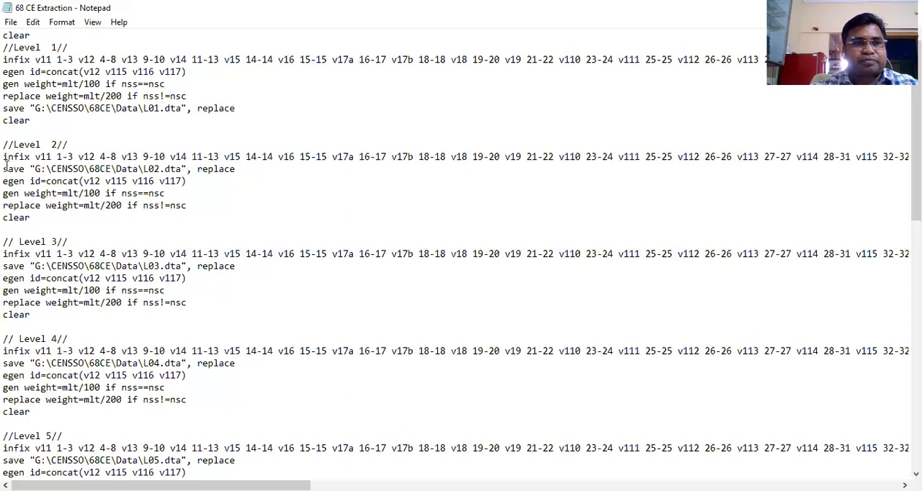
Move Level 2's save "G:\CENSSO\68CE\Data\L02.dta", replace command below its replace weight line and remove the leftover blank line
shift+click(241, 169)
key(ctrl+x)
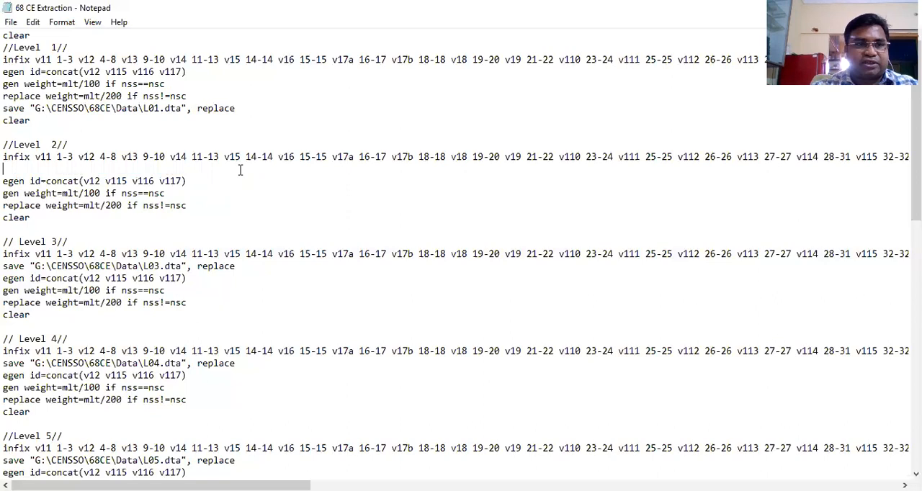
click(193, 204)
key(Return)
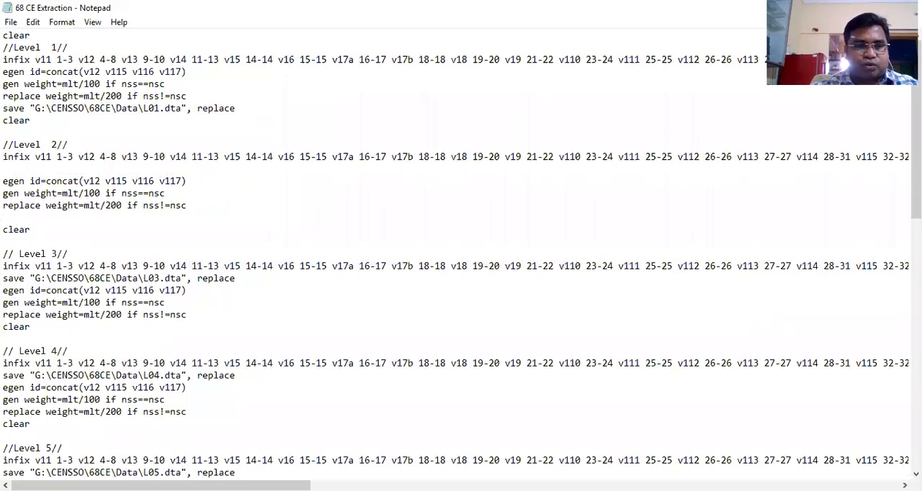
key(ctrl+v)
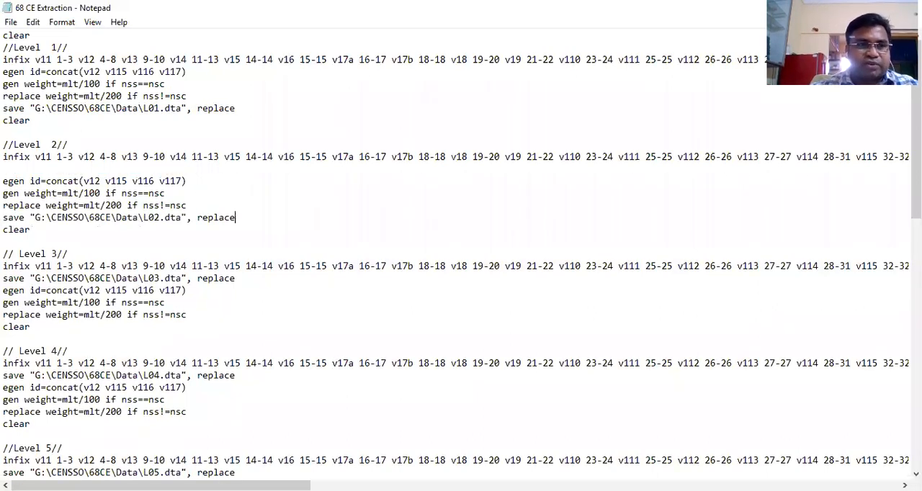
click(8, 166)
key(Delete)
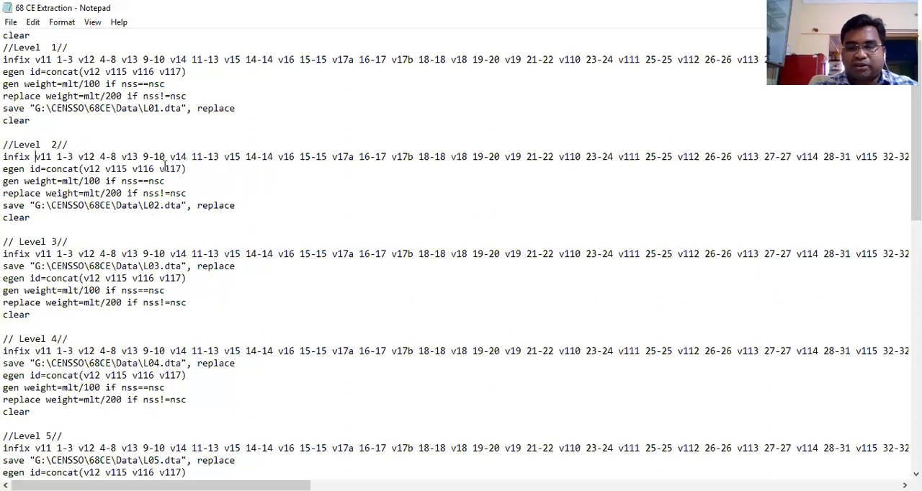
Highlight the opening variables of Level 2's infix line, starting from v11 1-3 and v12 4-8
key(shift+Right)
key(shift+Right)
key(shift+Right)
key(shift+Right)
key(shift+Right)
key(shift+Right)
key(shift+Right)
key(shift+Right)
key(shift+Right)
key(shift+Right)
key(shift+Right)
key(shift+Right)
key(shift+Right)
key(shift+Right)
key(shift+Right)
key(shift+Right)
key(shift+Right)
key(shift+Right)
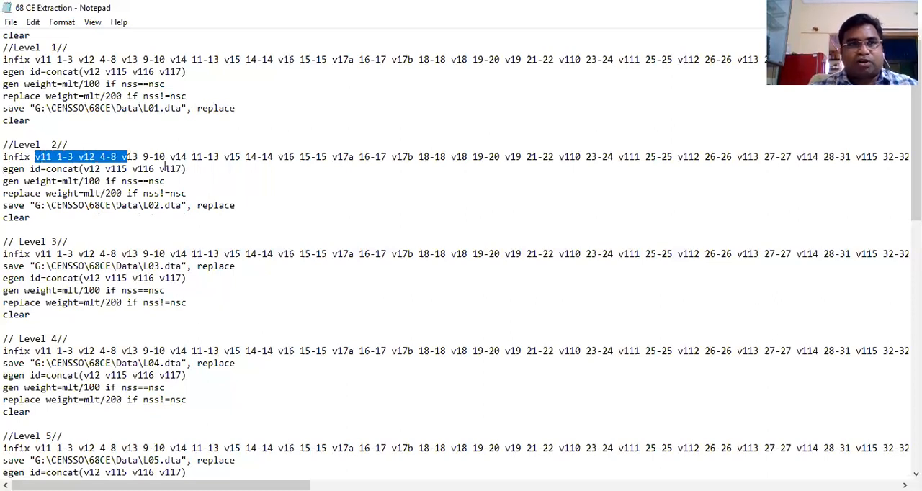
Highlight the identification variables in Level 1's infix line from v11 1-3 through v117 34-35
click(34, 59)
key(shift+Right)
key(shift+Right)
key(shift+Right)
key(shift+Right)
key(shift+Right)
key(shift+Right)
key(shift+Right)
key(shift+Right)
key(shift+Right)
key(shift+Right)
key(shift+Right)
key(shift+Right)
key(shift+Right)
key(shift+Right)
key(shift+Right)
key(shift+Right)
key(shift+Right)
key(shift+Right)
key(shift+Right)
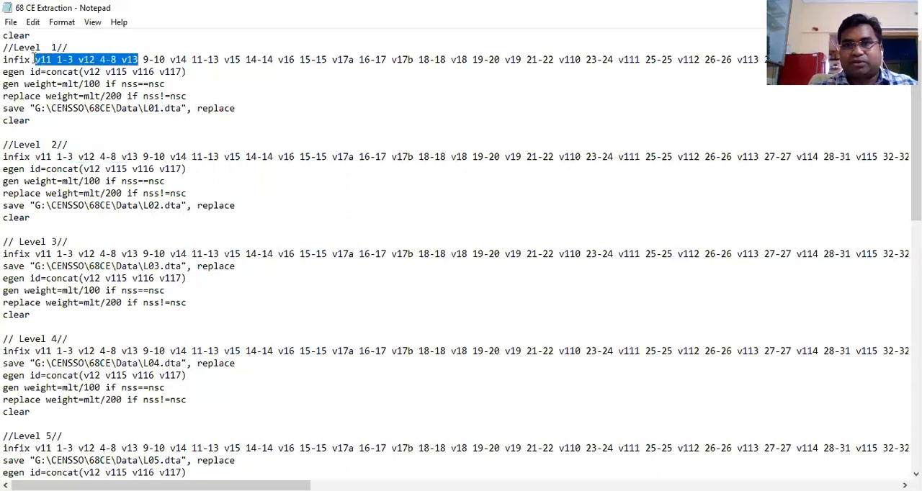
key(shift+Right)
key(shift+Right)
key(shift+Right)
key(shift+Right)
key(shift+Right)
key(shift+Right)
key(shift+Right)
key(shift+Right)
key(shift+Right)
key(shift+Right)
key(shift+Right)
key(shift+Right)
key(shift+Right)
key(shift+Right)
key(shift+Right)
key(shift+Right)
key(shift+Right)
key(shift+Right)
key(shift+Right)
key(shift+Right)
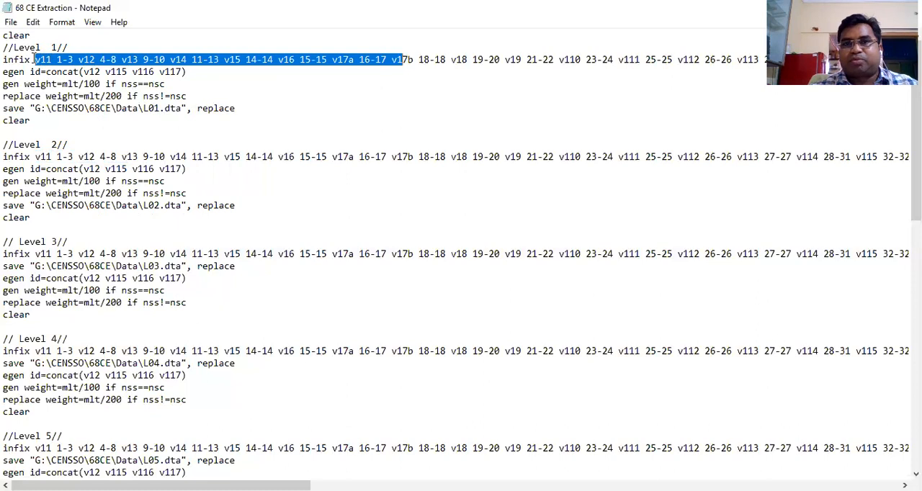
key(shift+Right)
key(shift+Right)
key(shift+Right)
key(shift+Right)
key(shift+Right)
key(shift+Right)
key(shift+Right)
key(shift+Right)
key(shift+Right)
key(shift+Right)
key(shift+Right)
key(shift+Right)
key(shift+Right)
key(shift+Right)
key(shift+Right)
key(shift+Right)
key(shift+Right)
key(shift+Right)
key(shift+Right)
key(shift+Right)
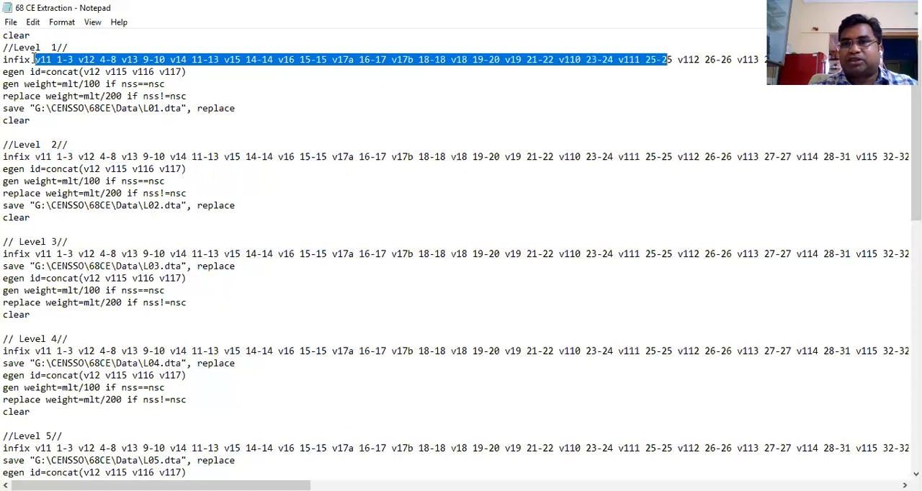
key(shift+Right)
key(shift+Right)
key(shift+Right)
key(shift+Right)
key(shift+Right)
key(shift+Right)
key(shift+Right)
key(shift+Right)
key(shift+Right)
key(shift+Right)
key(shift+Right)
key(shift+Right)
key(shift+Right)
key(shift+Right)
key(shift+Right)
key(shift+Right)
key(shift+Right)
key(shift+Right)
key(shift+Right)
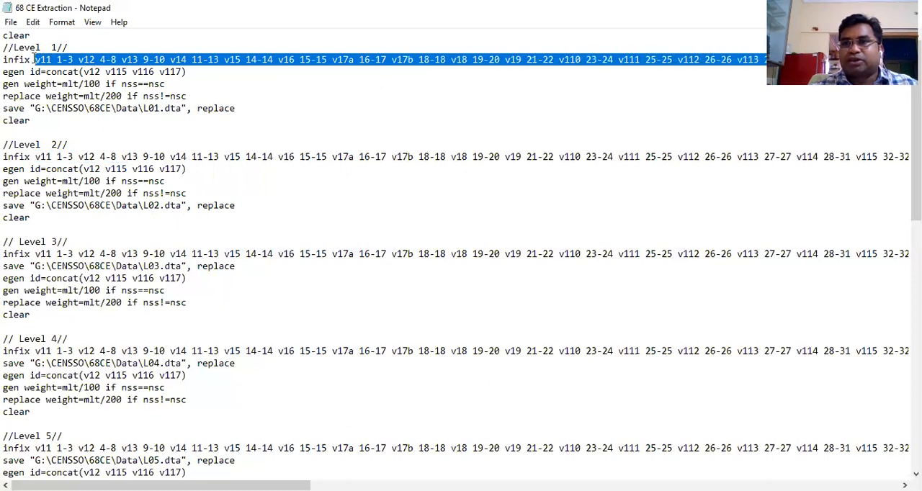
key(shift+Right)
key(shift+Right)
key(shift+Right)
key(shift+Right)
key(shift+Right)
key(shift+Right)
key(shift+Right)
key(shift+Right)
key(shift+Right)
key(shift+Right)
key(shift+Right)
key(shift+Right)
key(shift+Right)
key(shift+Right)
key(shift+Right)
key(shift+Right)
key(shift+Right)
key(shift+Right)
key(shift+Right)
key(shift+Right)
key(shift+Right)
key(shift+Right)
key(shift+Right)
key(shift+Right)
key(shift+Right)
key(shift+Right)
key(shift+Right)
key(shift+Right)
key(shift+Right)
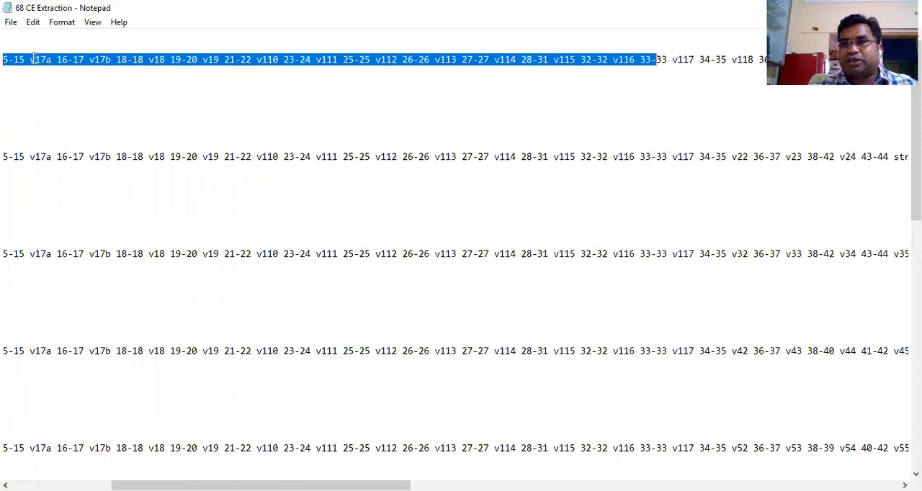
key(shift+Right)
key(shift+Right)
key(shift+Right)
key(shift+Right)
key(shift+Right)
key(shift+Right)
key(shift+Right)
key(shift+Right)
key(shift+Right)
key(shift+Right)
key(shift+Right)
key(shift+Right)
key(shift+Right)
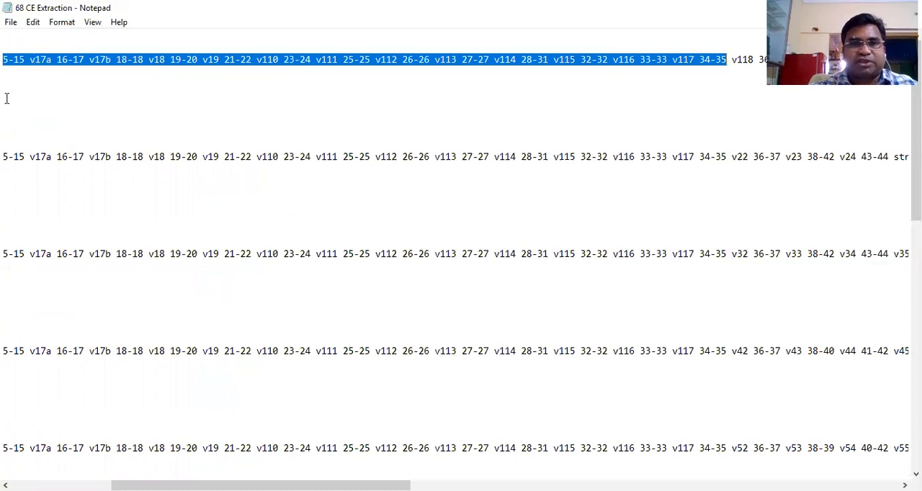
Find the last identification variable in Level 2's infix line and highlight v117 34-35
click(399, 158)
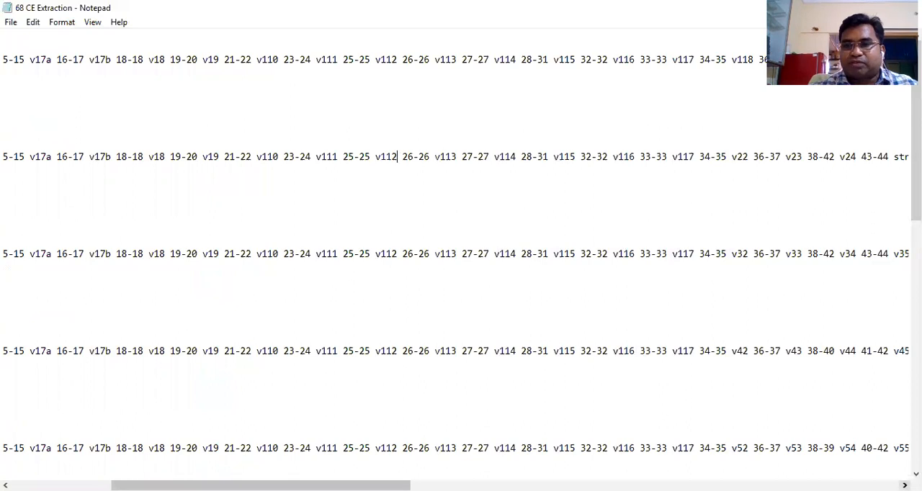
scroll(457, 273, right, 5)
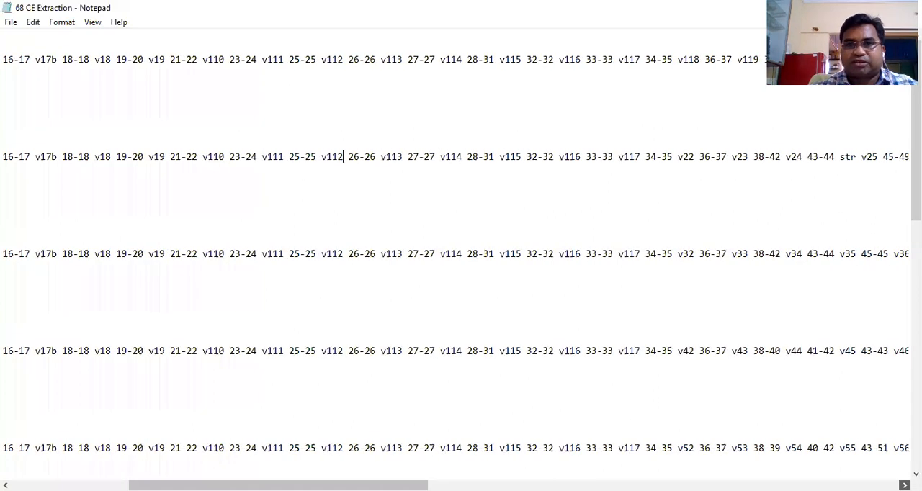
scroll(457, 273, right, 5)
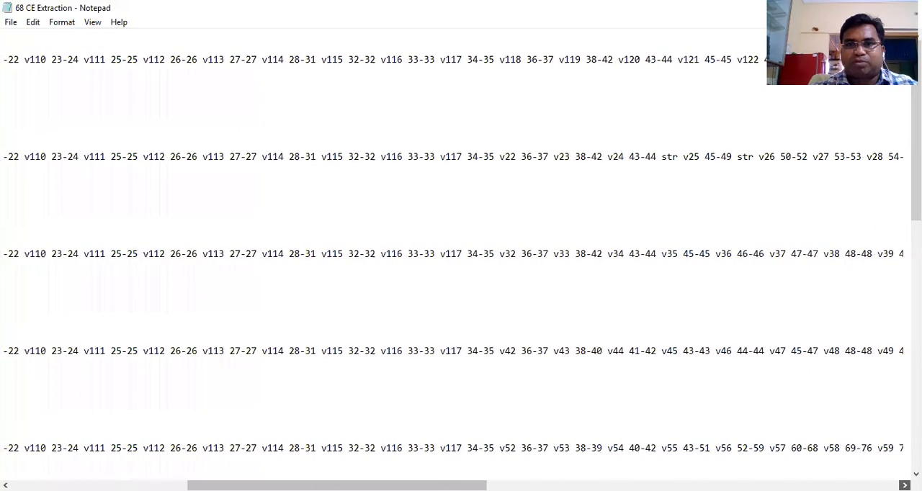
scroll(457, 274, right, 1)
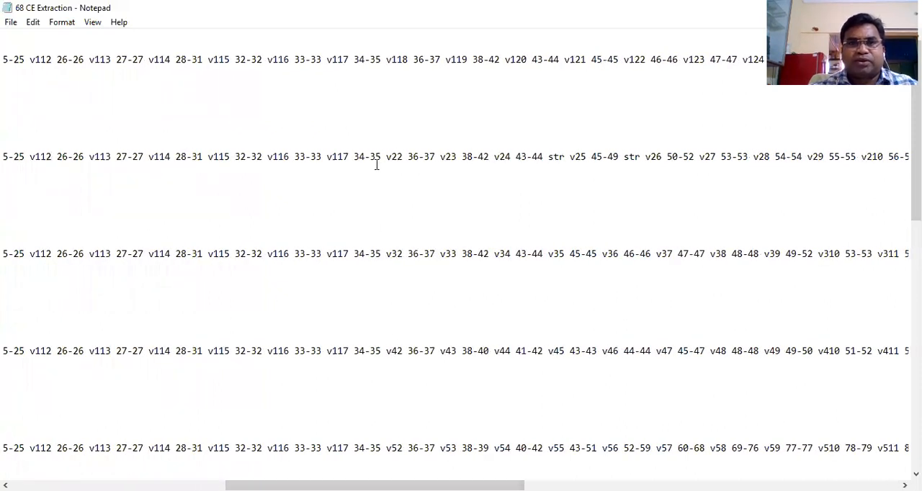
drag(381, 157, 326, 156)
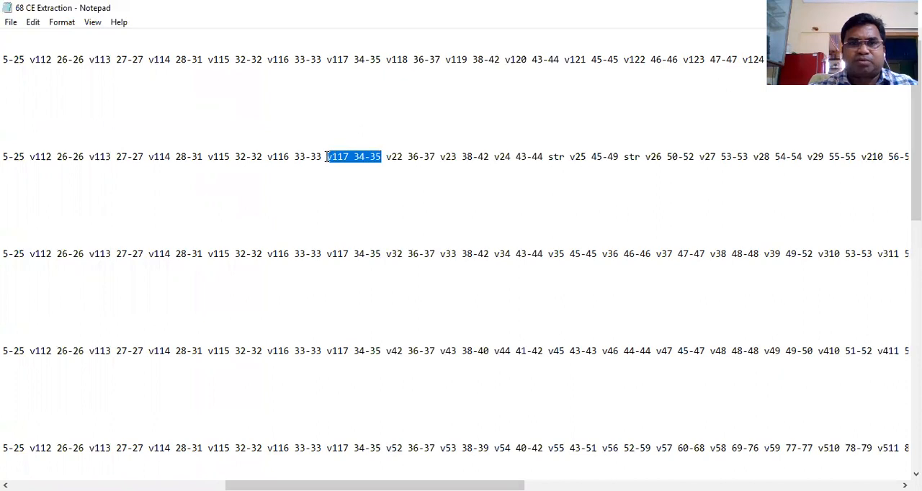
Highlight v22 36-37, the entry following v117 in Level 2's infix line, and place the cursor before v23
click(387, 156)
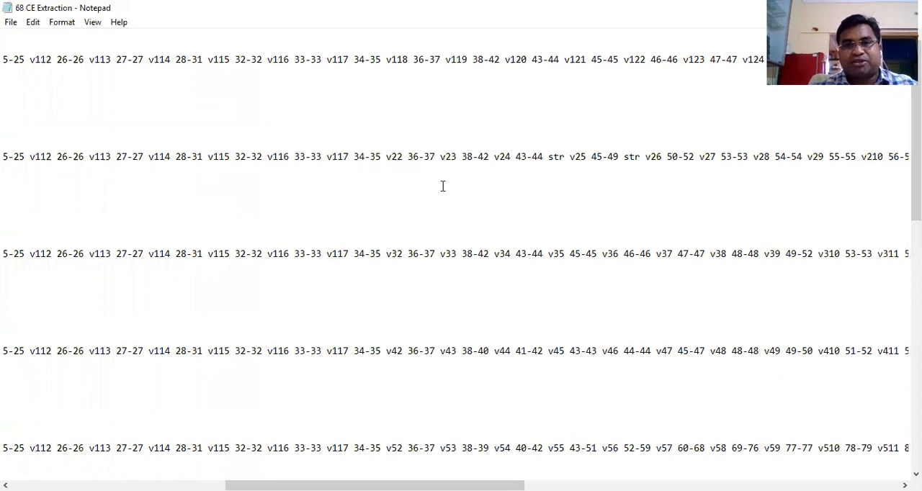
key(shift+Right)
key(shift+Right)
key(shift+Right)
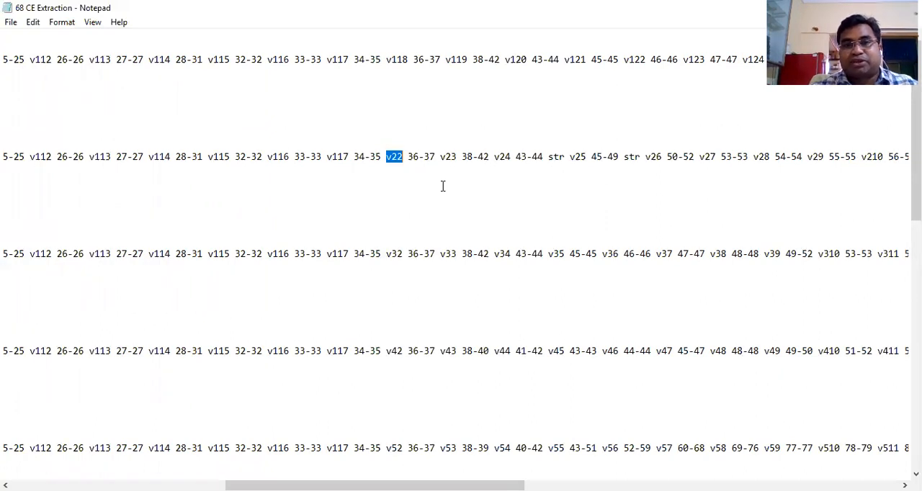
key(shift+Right)
key(shift+Right)
key(shift+Right)
key(shift+Right)
key(shift+Right)
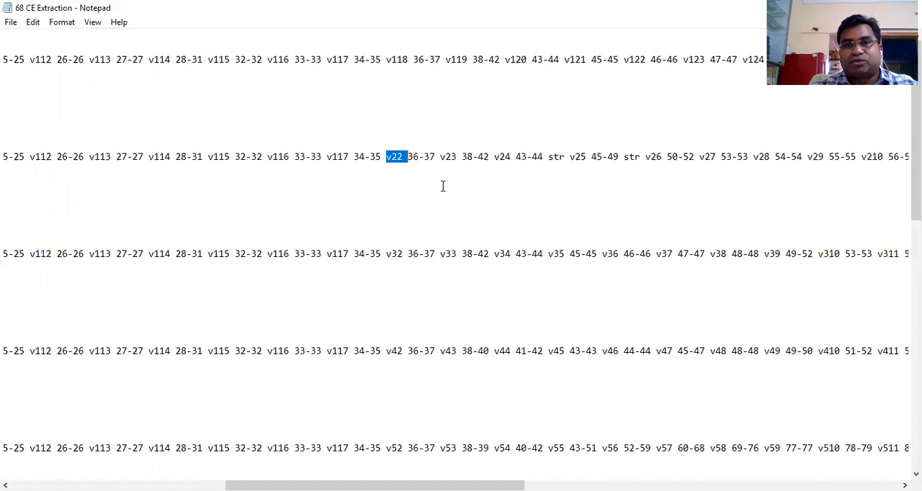
key(shift+Right)
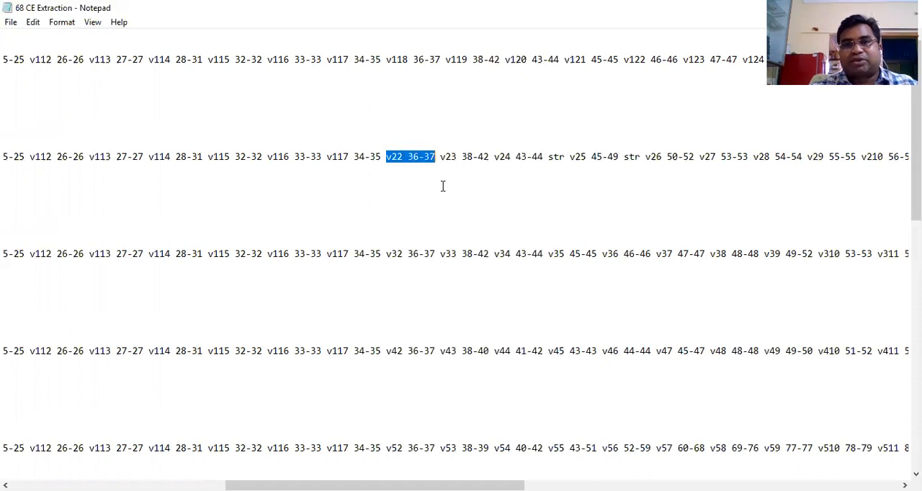
key(Right)
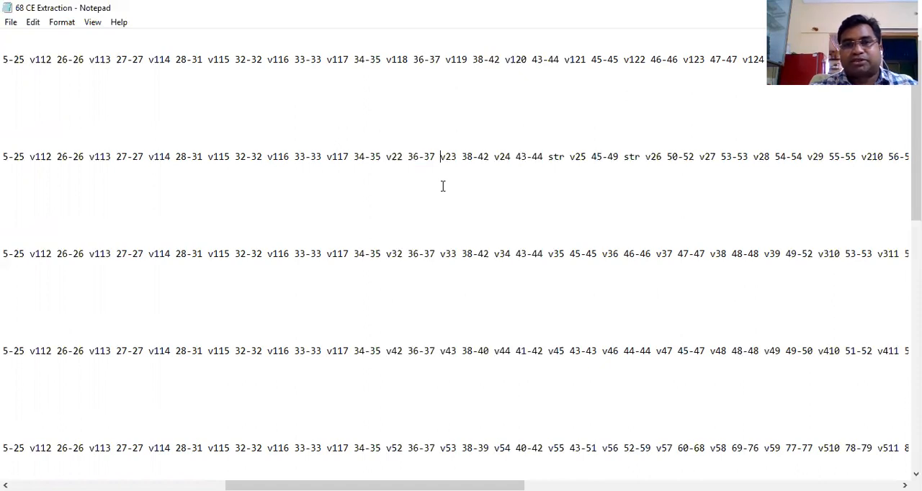
Highlight v23 and its column range 38-42, one after the other, in Level 2's infix line
key(shift+Right)
key(shift+Right)
key(shift+Right)
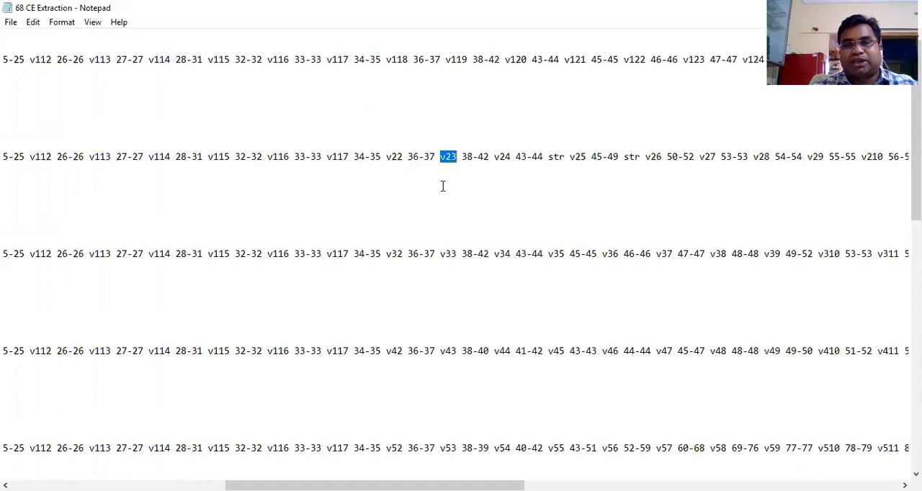
key(Right)
key(shift+Right)
key(shift+Right)
key(shift+Right)
key(shift+Right)
key(shift+Right)
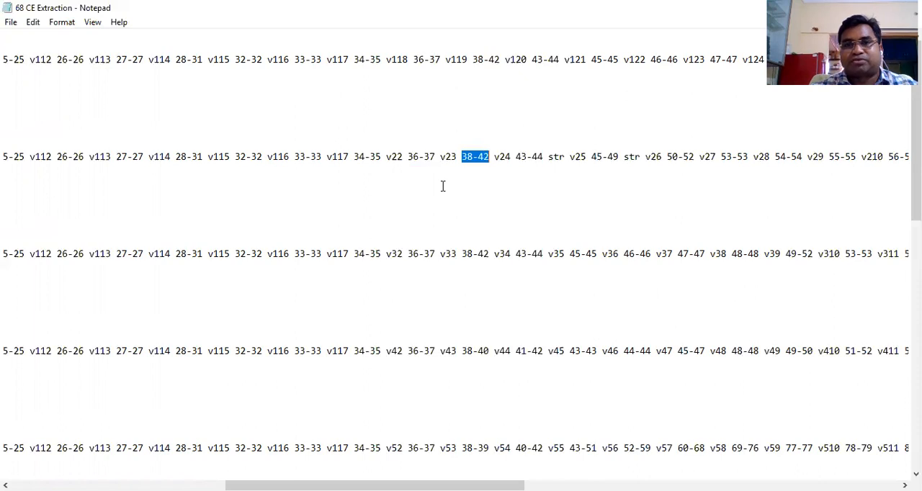
Highlight nss 127-129 nsc 130-132 mlt 133-142 near the end of Level 2's infix line, and place the cursor before the file path
click(905, 485)
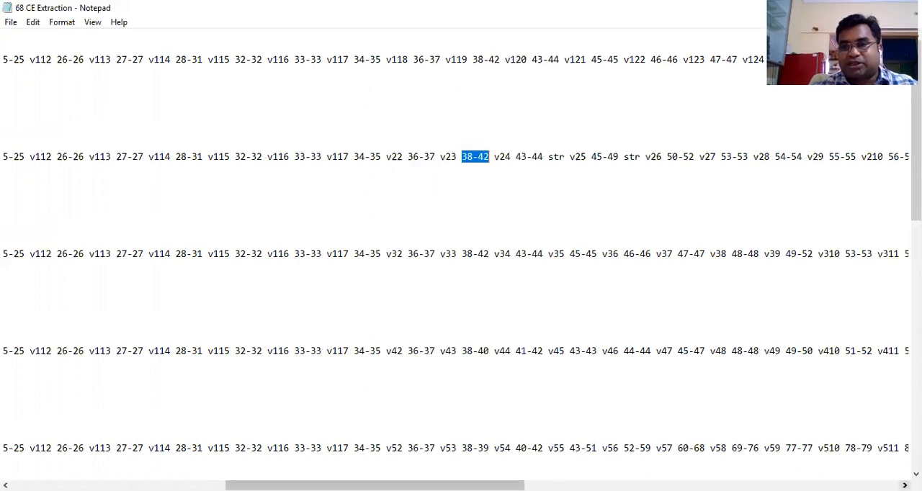
click(905, 486)
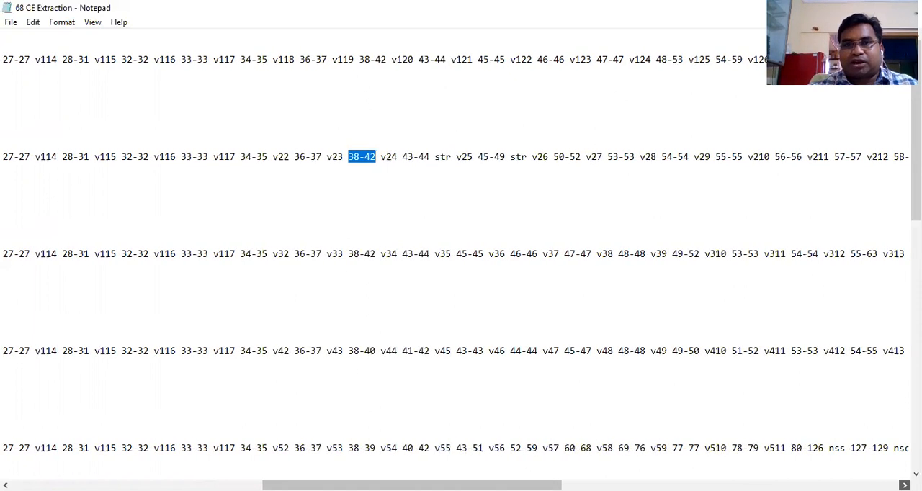
click(905, 485)
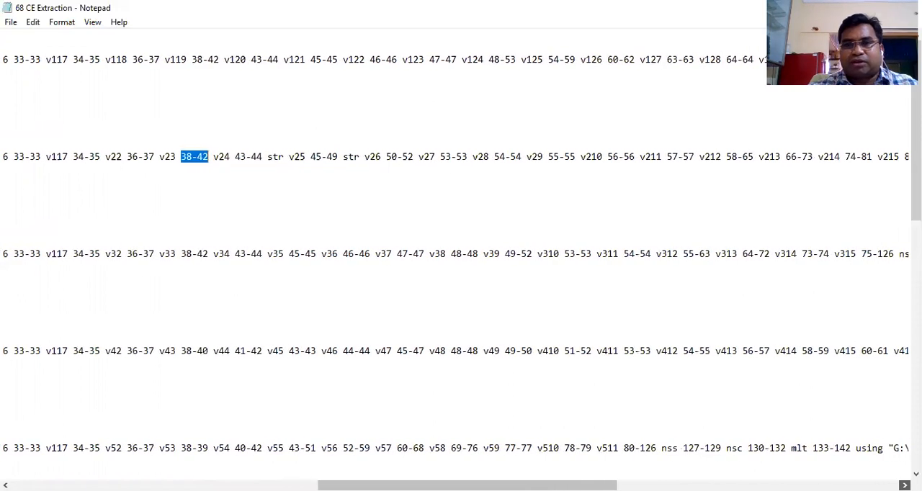
click(906, 486)
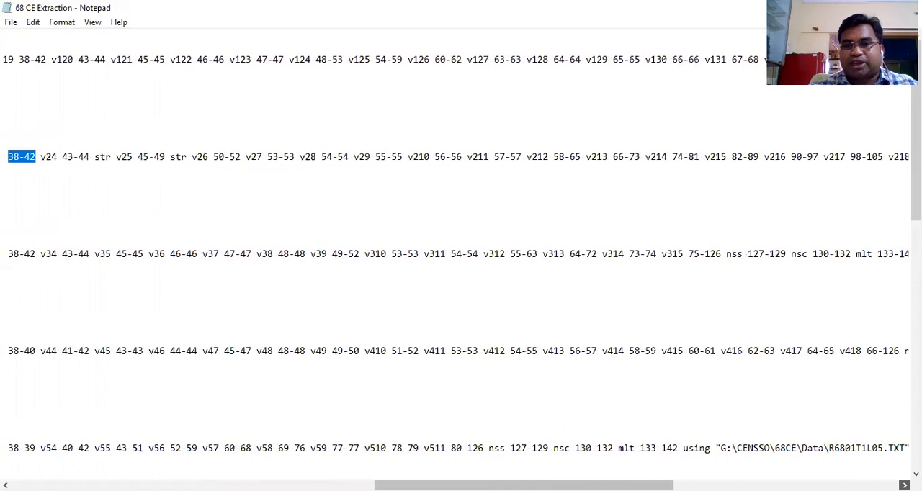
click(905, 486)
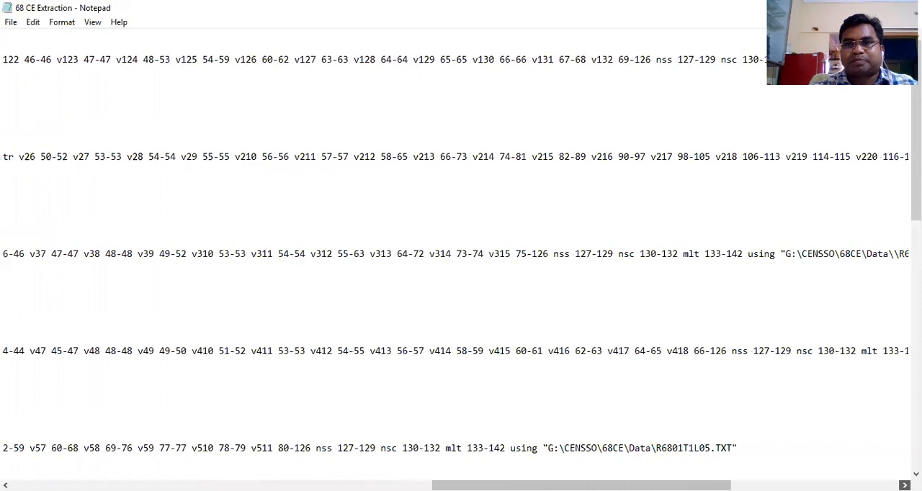
click(905, 486)
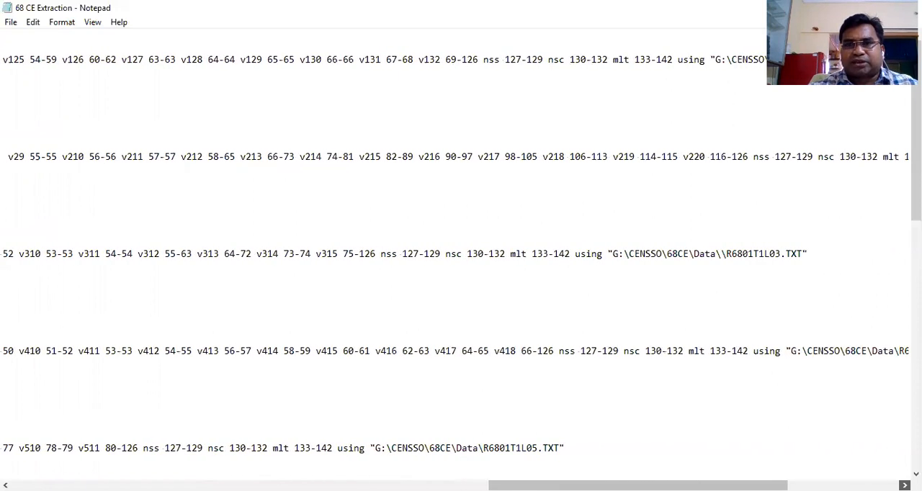
click(905, 485)
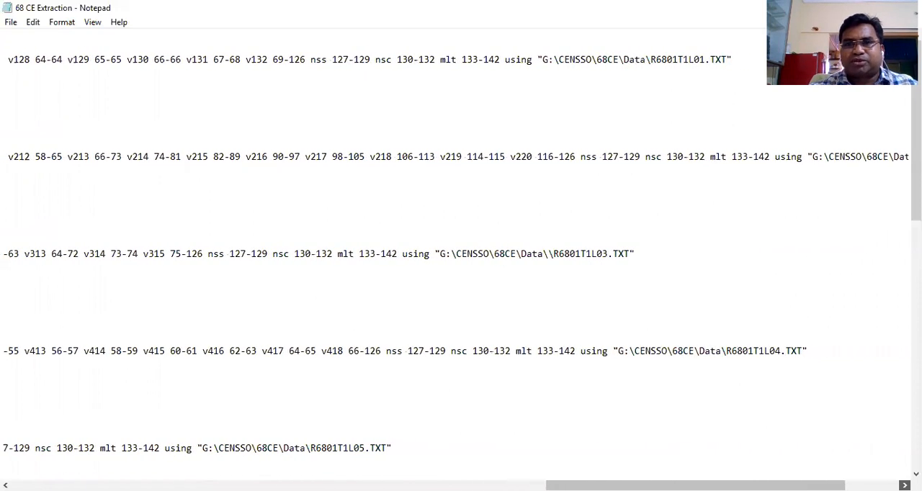
click(905, 486)
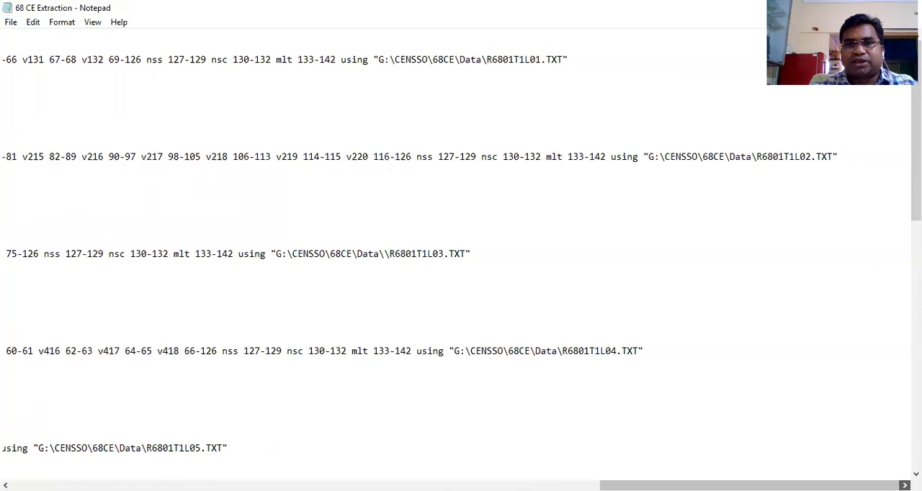
click(415, 156)
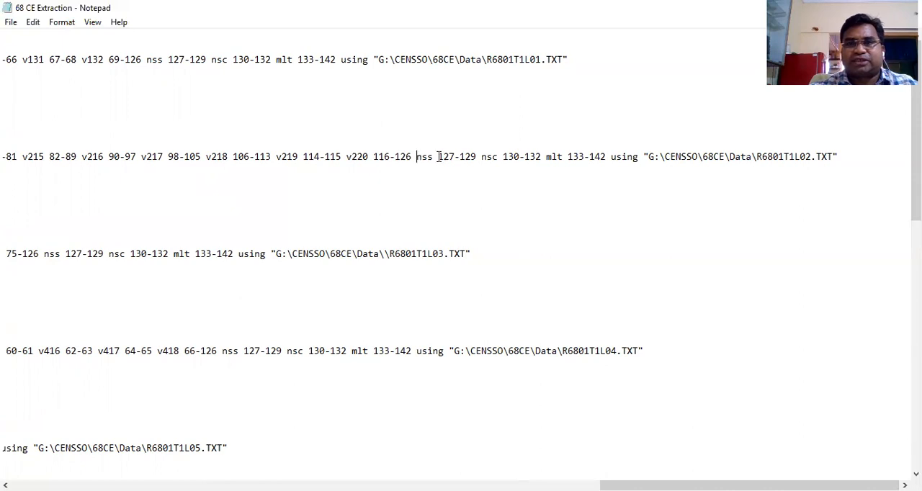
shift+click(608, 157)
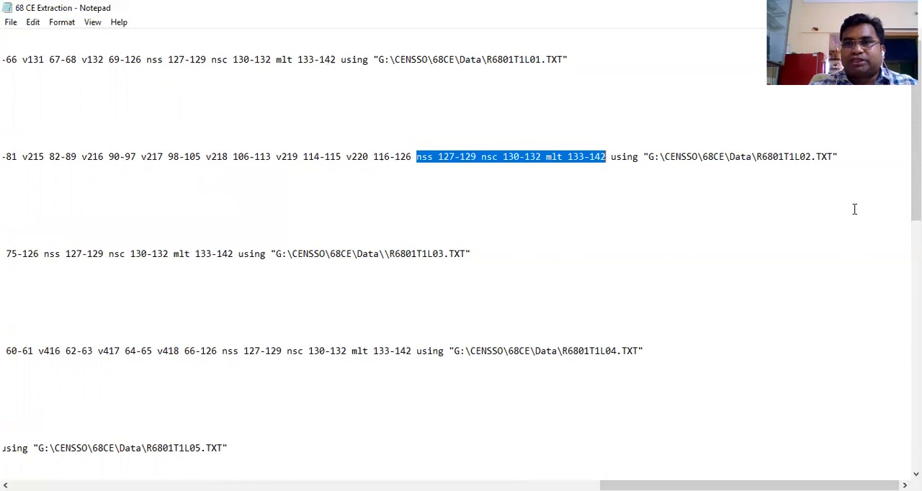
click(646, 156)
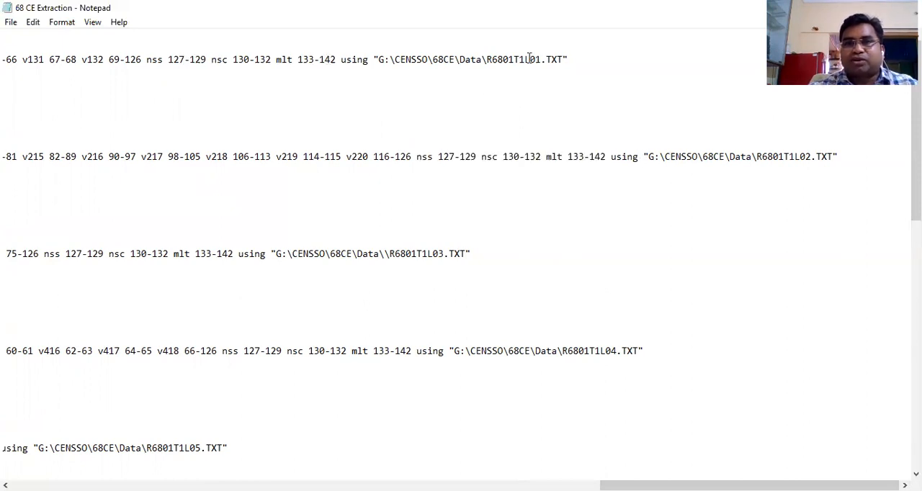
Highlight the source file name R6801T1L01 in Level 1's path, followed by R6801T1L02 in Level 2's path
click(488, 59)
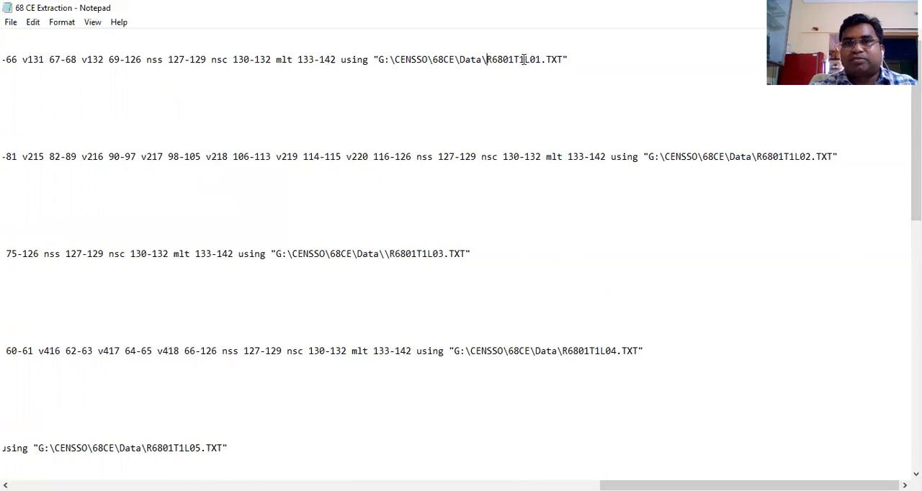
shift+click(539, 59)
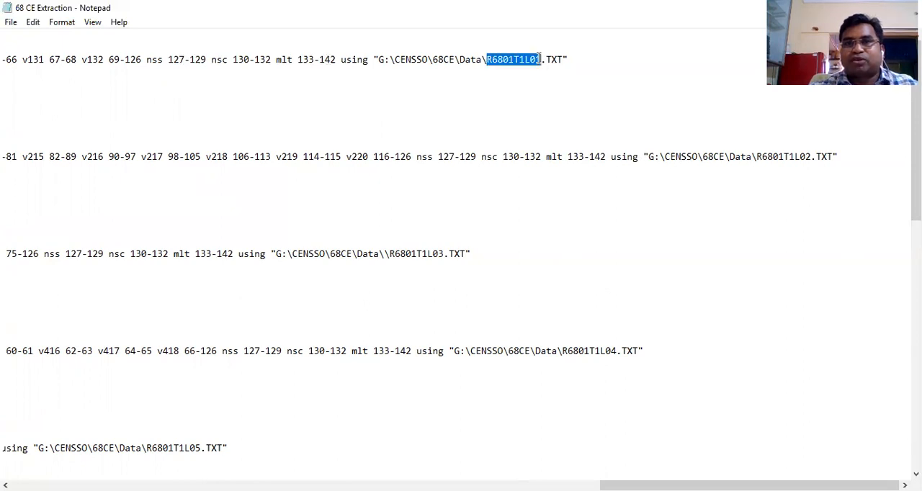
click(758, 157)
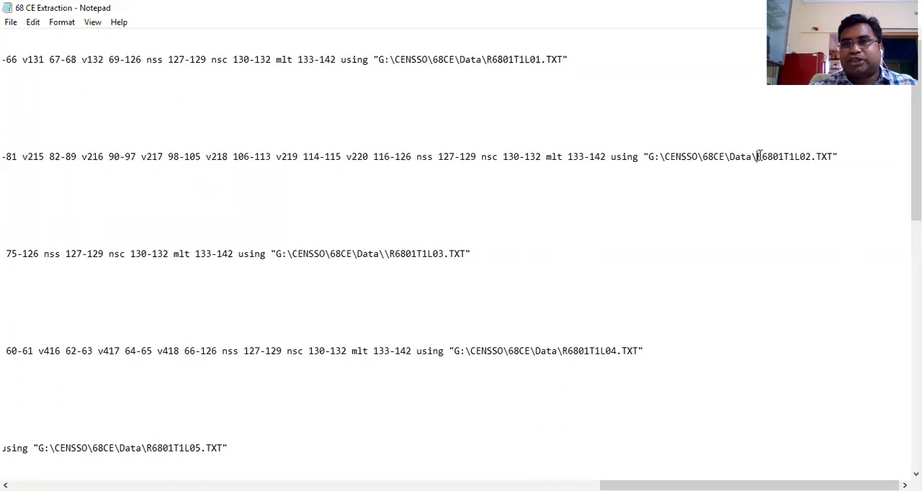
shift+click(813, 157)
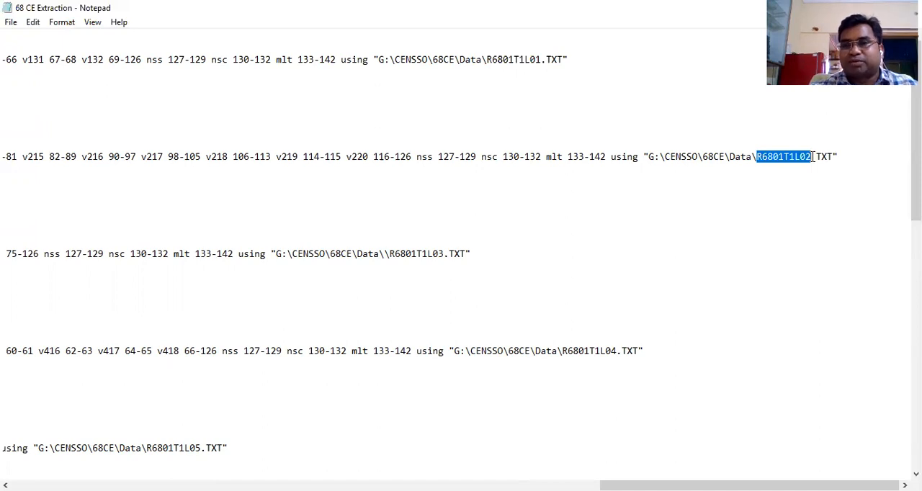
Delete the extra backslash before R6801T1L03 in Level 3's file path and highlight that file name
click(388, 253)
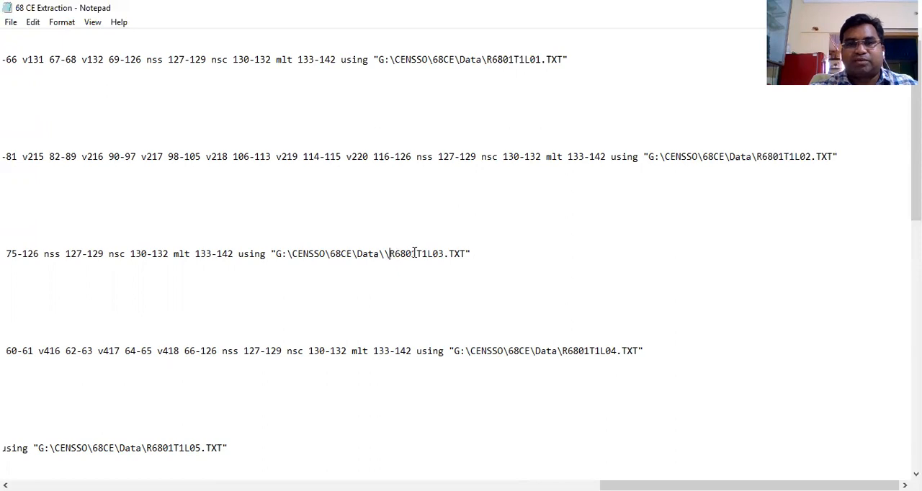
key(BackSpace)
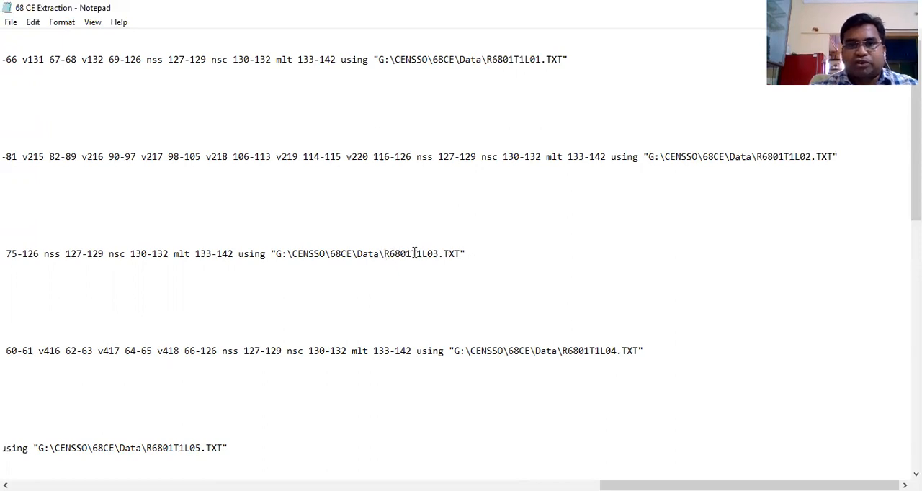
shift+click(440, 253)
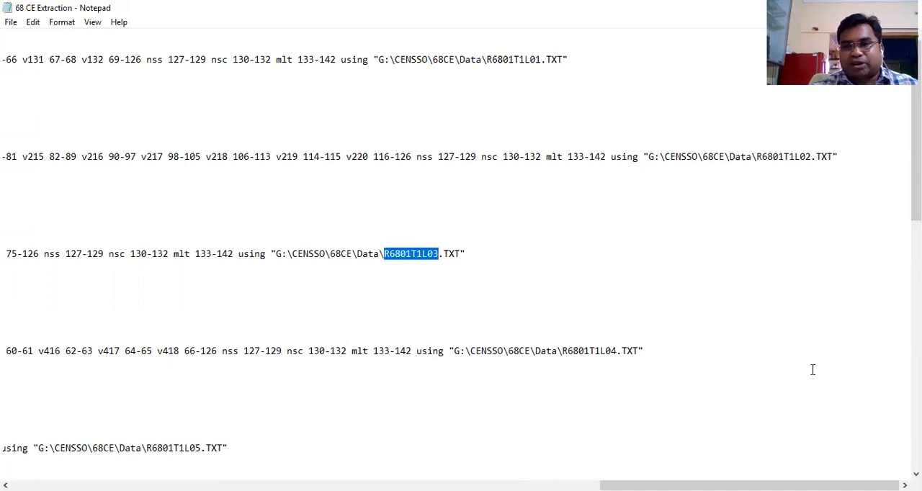
Move Level 3's save line for L03.dta below its replace weight line, and remove the blank line left under infix
scroll(813, 369, left, 15)
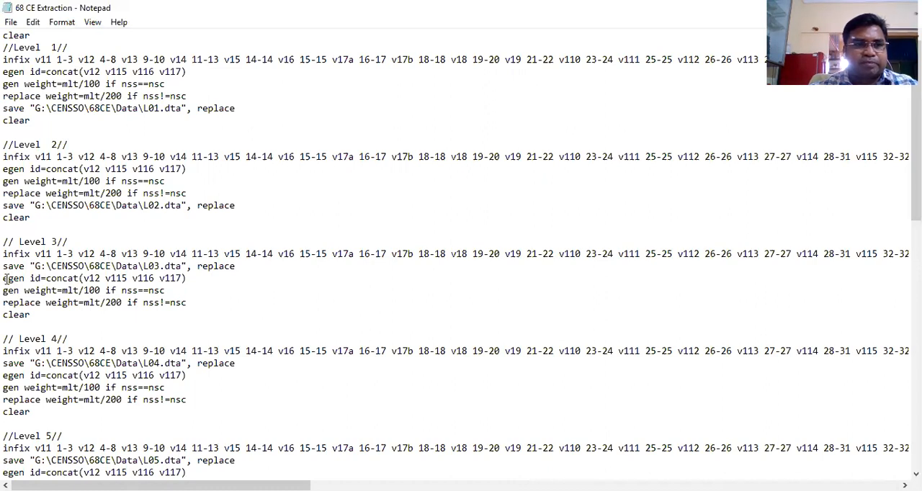
shift+click(236, 271)
key(ctrl+x)
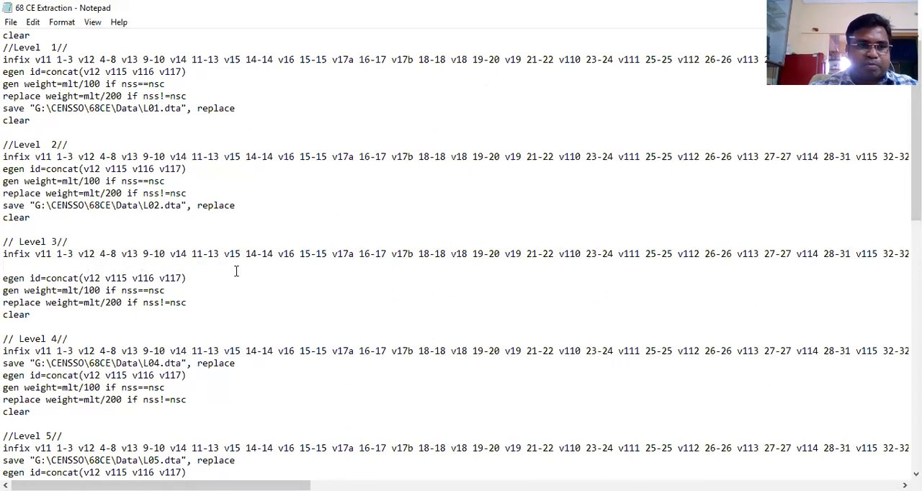
key(Return)
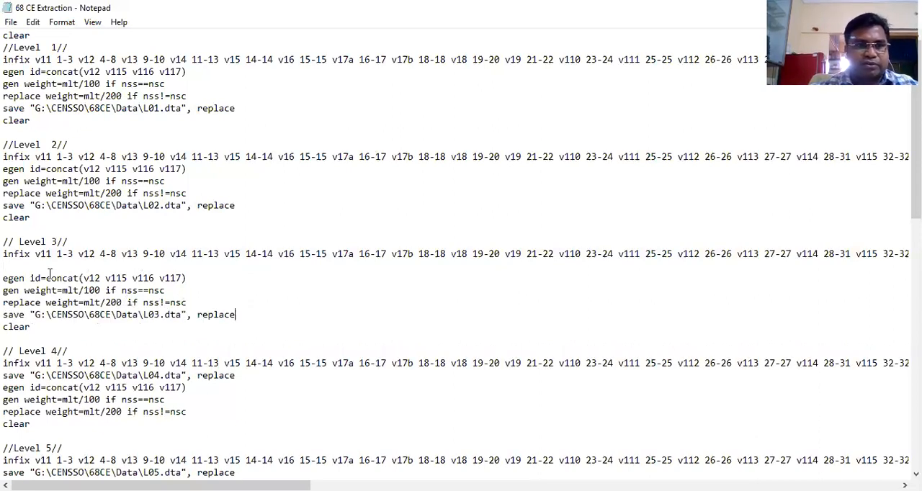
key(Delete)
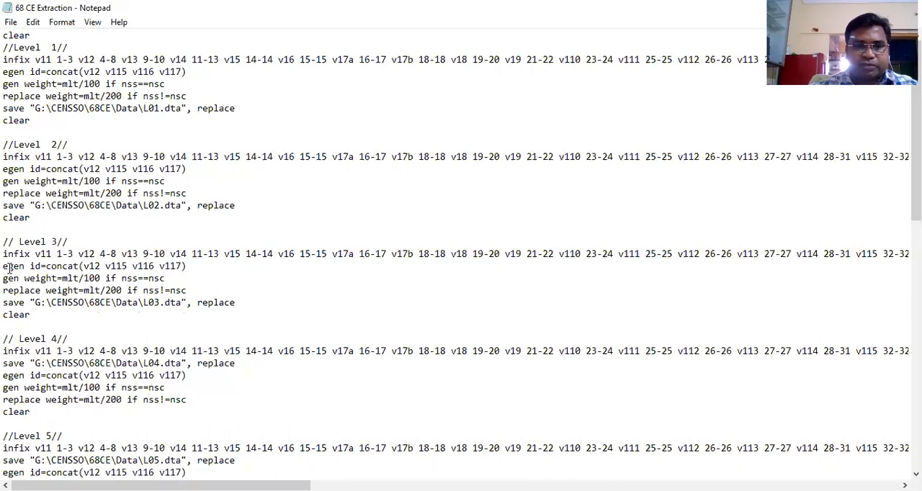
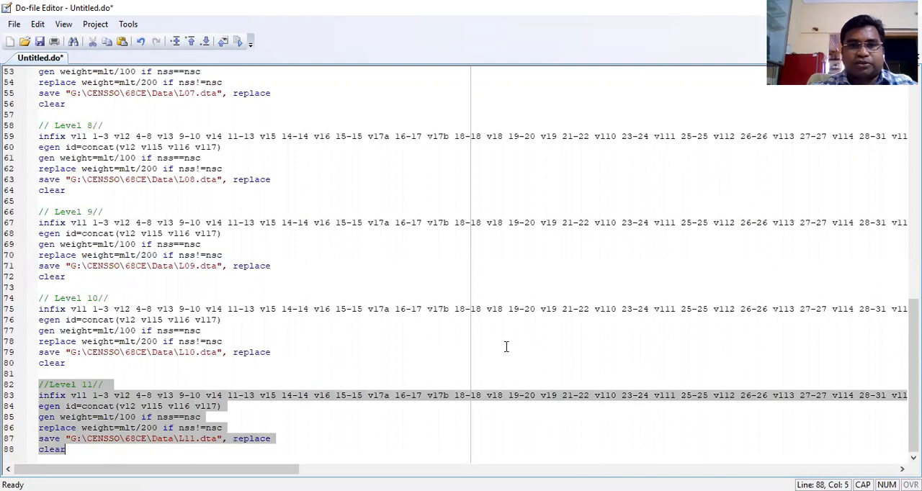
Execute the entire do-file covering Levels 1 to 11 and switch to the Stata Results window
drag(914, 317, 914, 88)
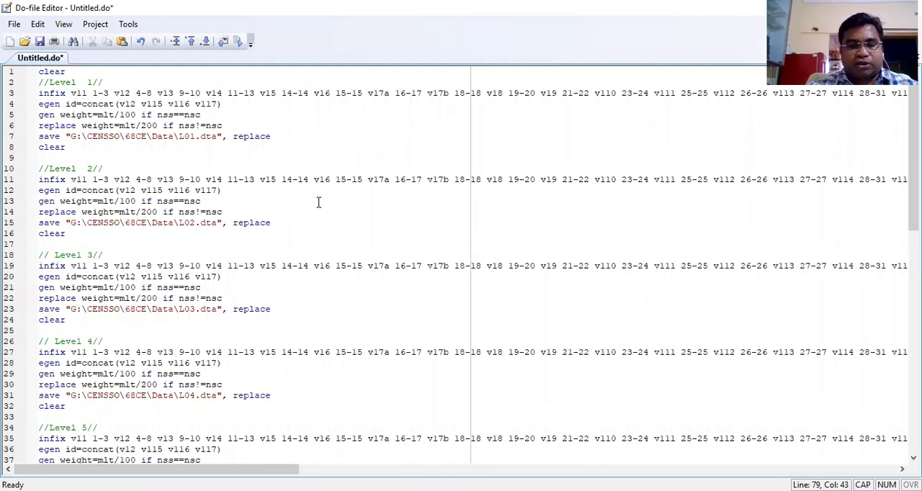
key(ctrl+a)
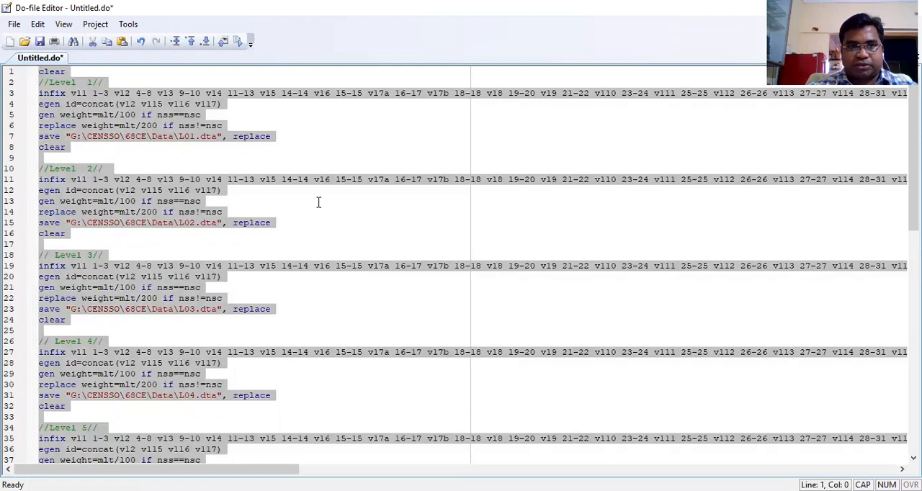
click(239, 43)
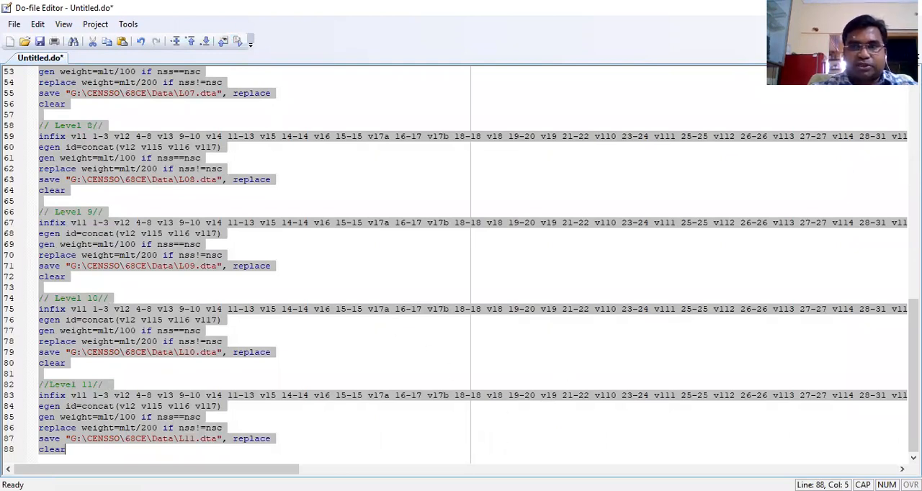
key(alt+Tab)
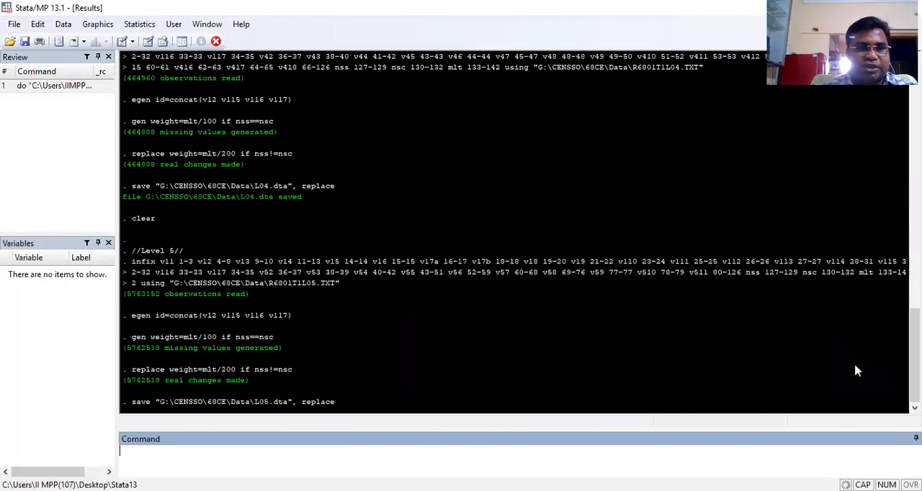
Highlight Level 5's observations-read message and the count of real changes under Level 4's replace weight command in the results
drag(123, 294, 250, 304)
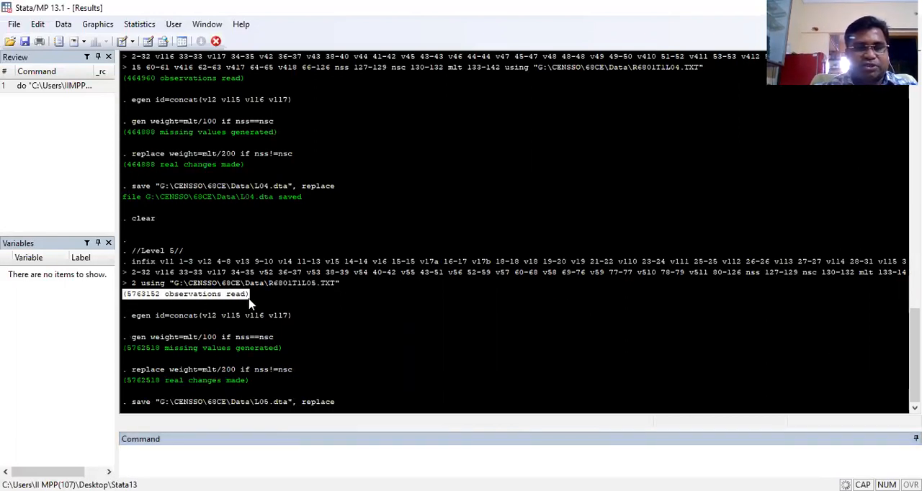
click(262, 302)
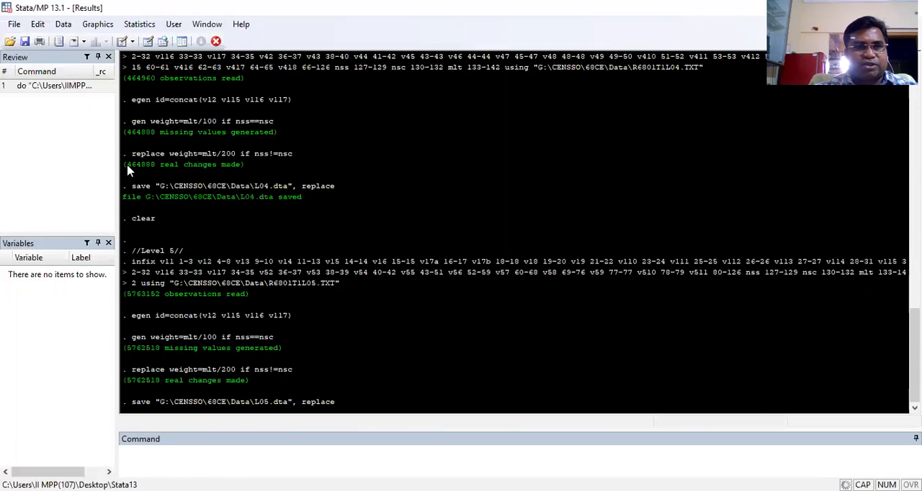
drag(130, 169, 157, 169)
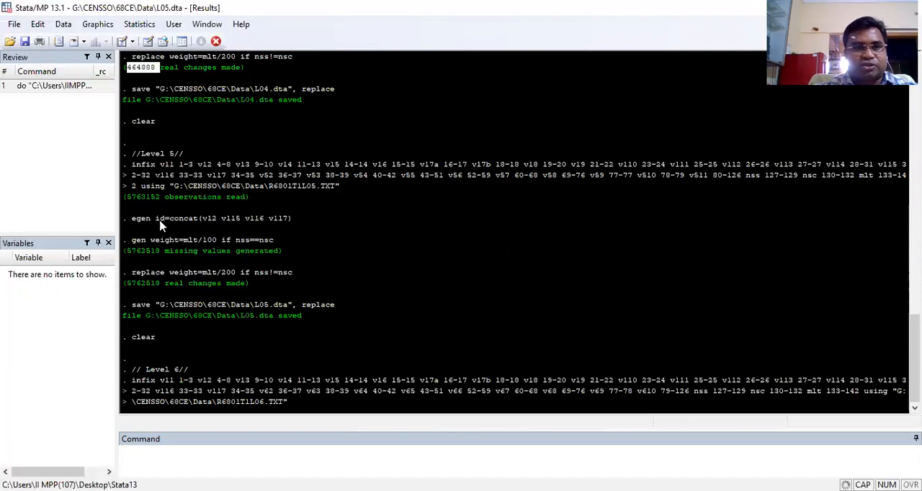
drag(126, 199, 160, 202)
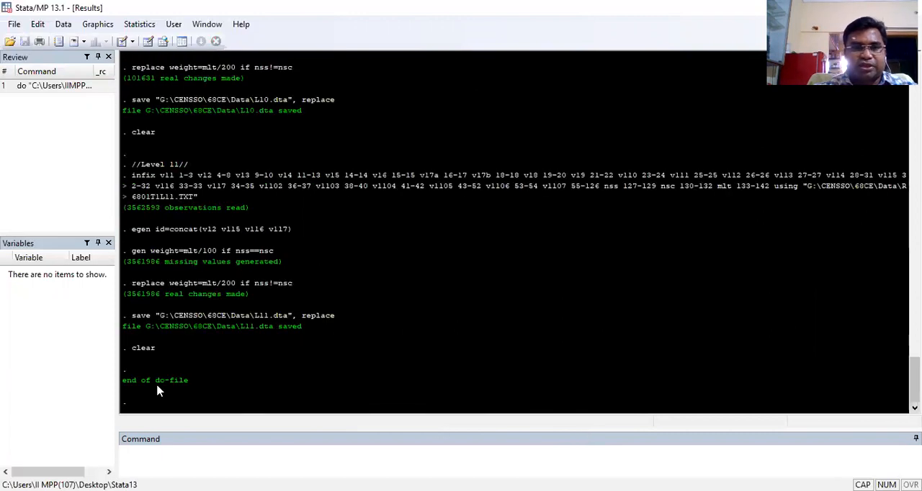
Highlight the "end of do-file" message at the end of the results output and clear the highlight
drag(123, 387, 188, 387)
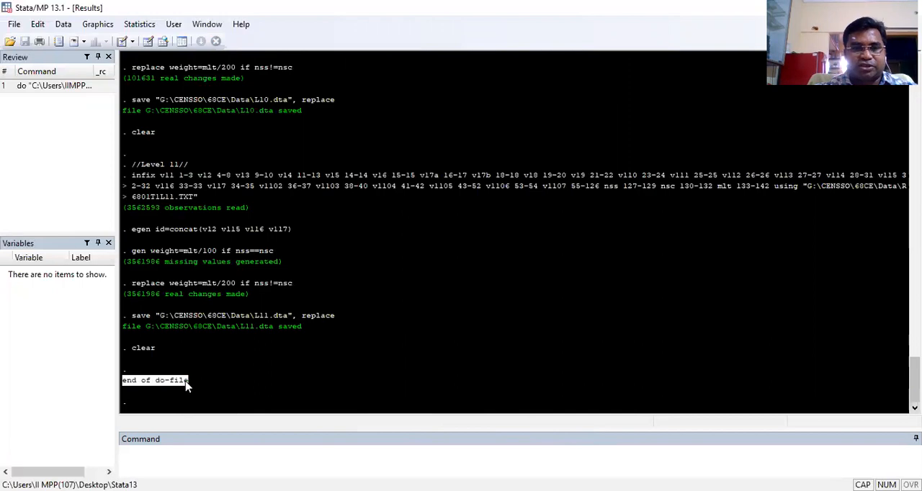
click(222, 372)
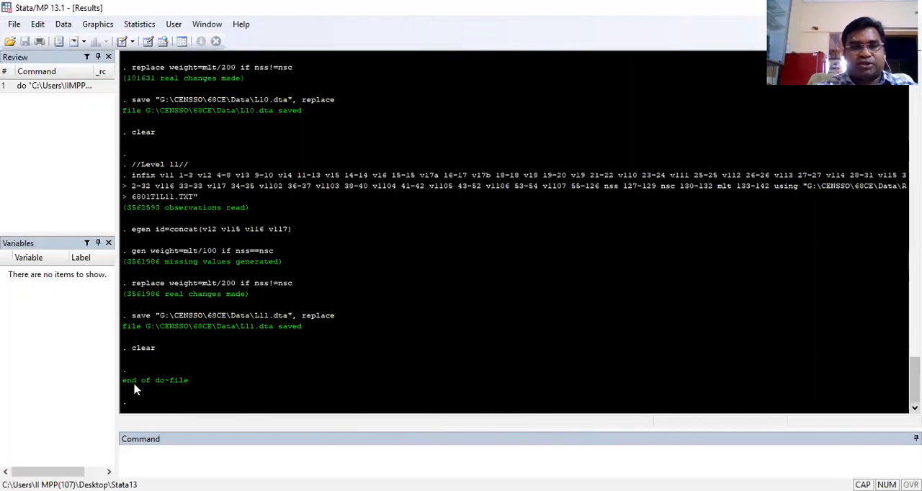
drag(124, 381, 192, 382)
click(233, 379)
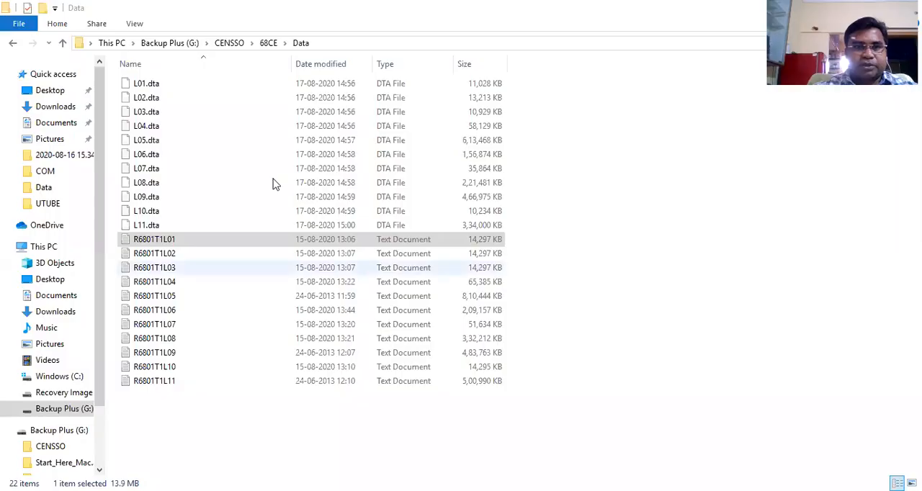
Switch to File Explorer and select the files L01.dta through L11.dta in the CENSSO\68CE\Data folder
click(139, 85)
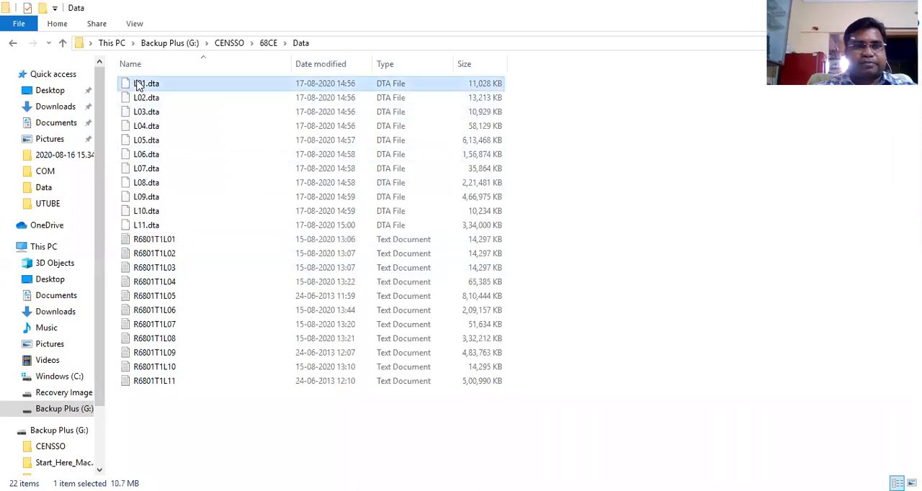
ctrl+click(212, 100)
key(shift+Down)
key(shift+Down)
key(shift+Down)
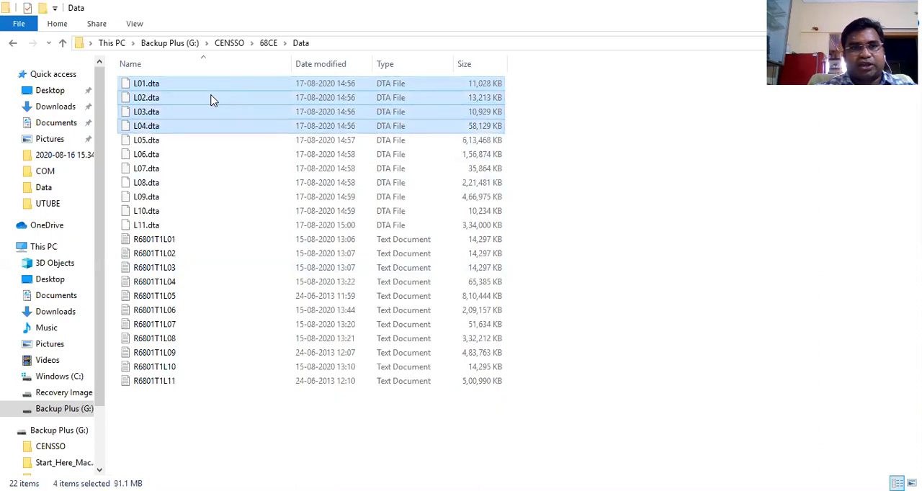
key(shift+Down)
key(shift+Down)
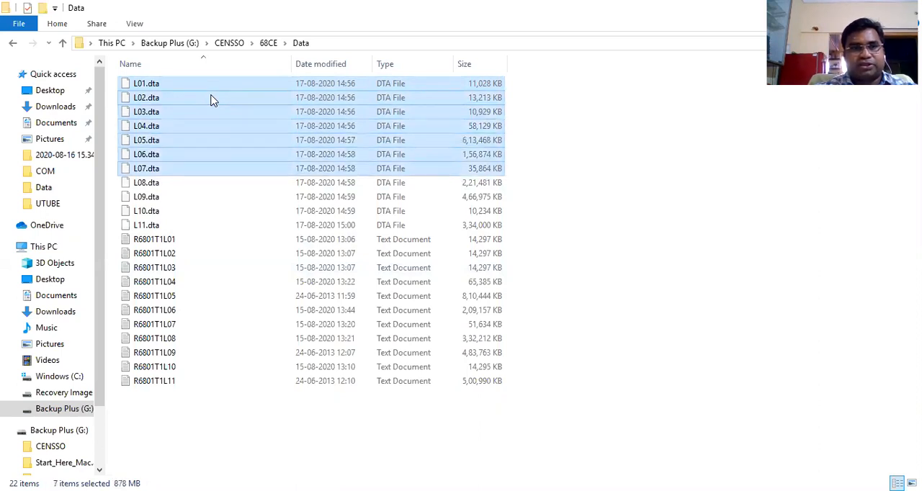
key(shift+Down)
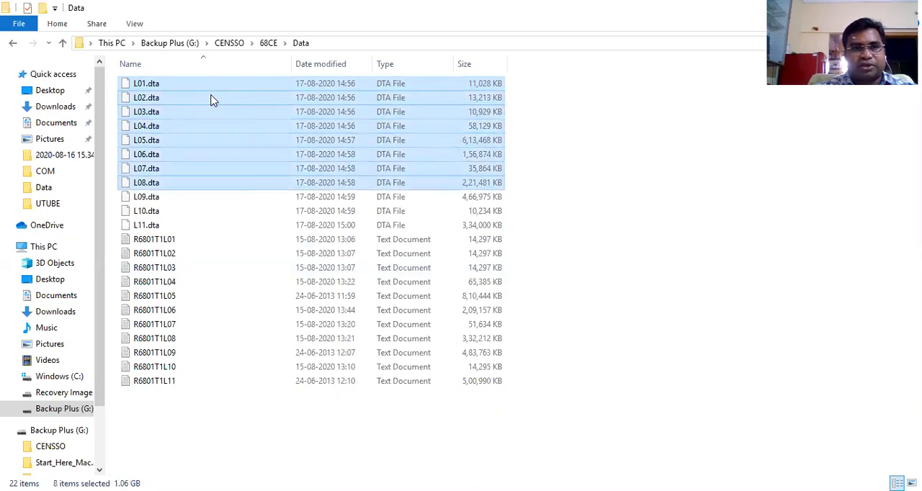
key(shift+Down)
key(shift+Down)
key(shift+Down)
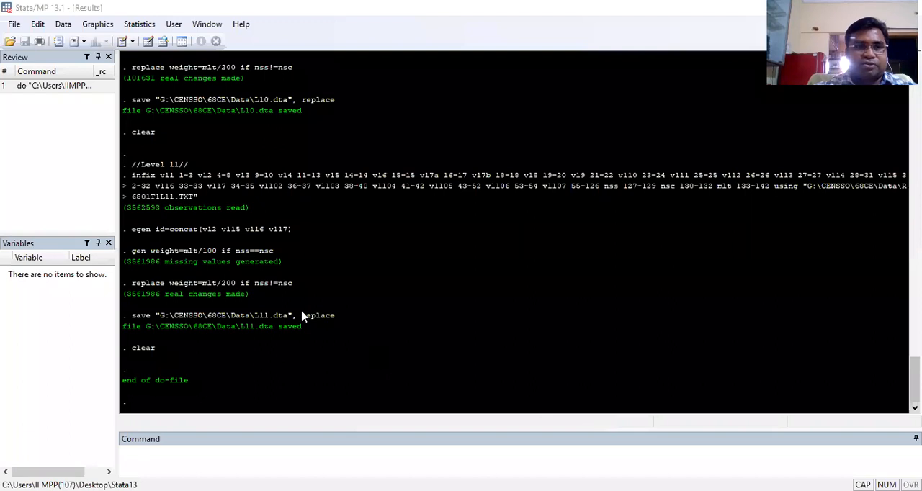
Switch to Stata and open the dataset L01.dta from the CENSSO\68CE\Data folder on drive G
click(14, 26)
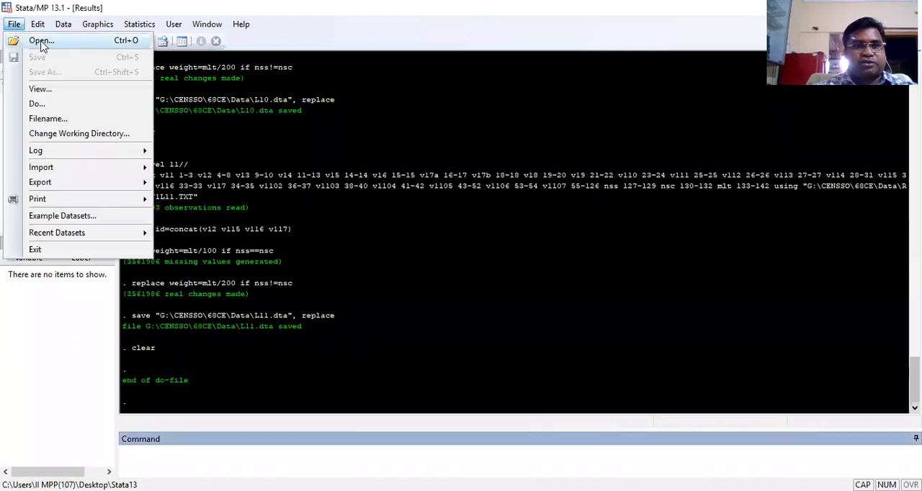
click(40, 41)
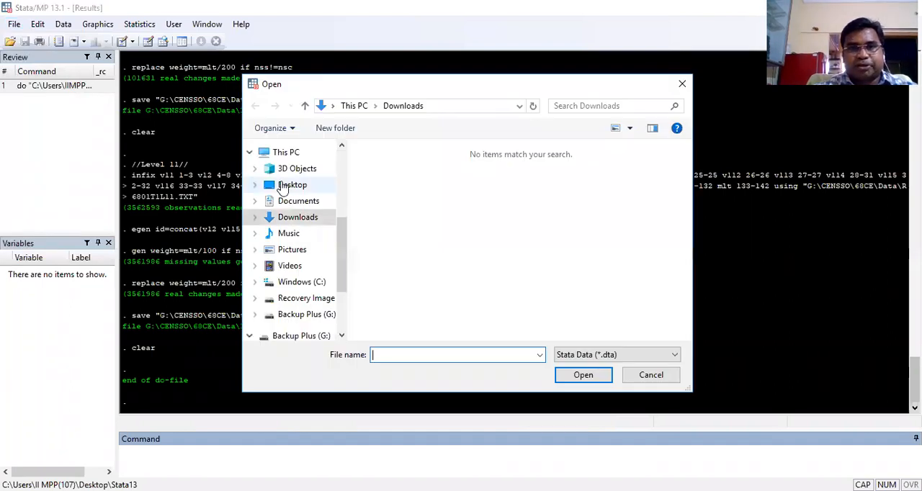
drag(342, 249, 340, 274)
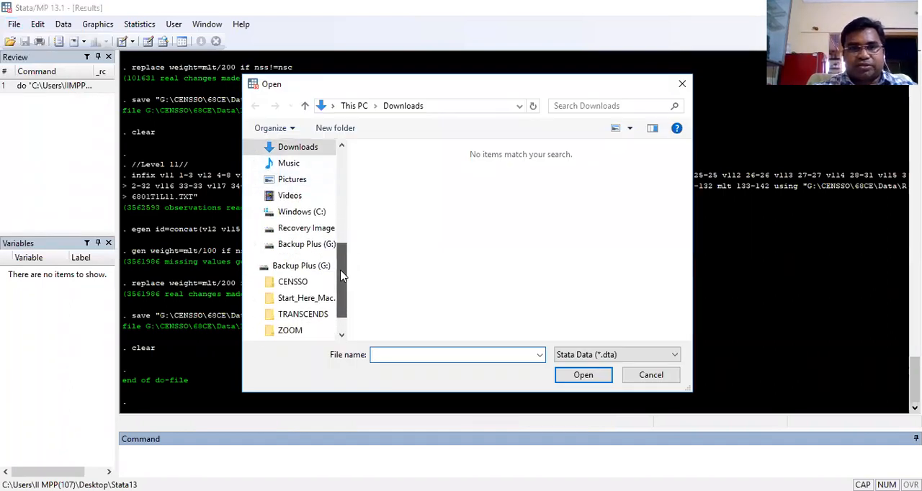
click(292, 283)
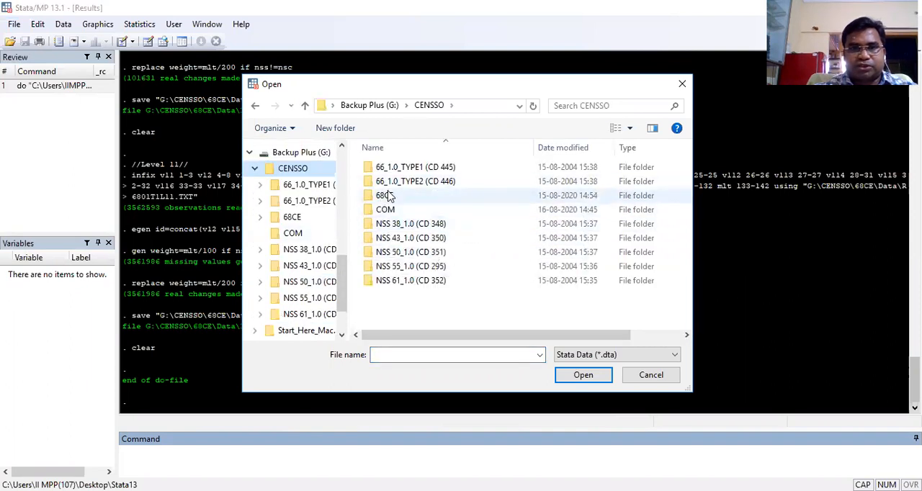
click(387, 198)
double_click(387, 198)
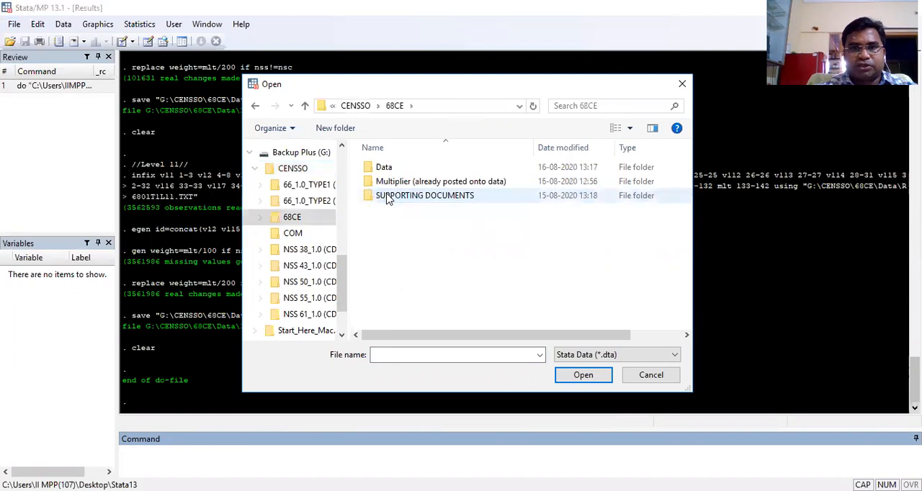
double_click(386, 168)
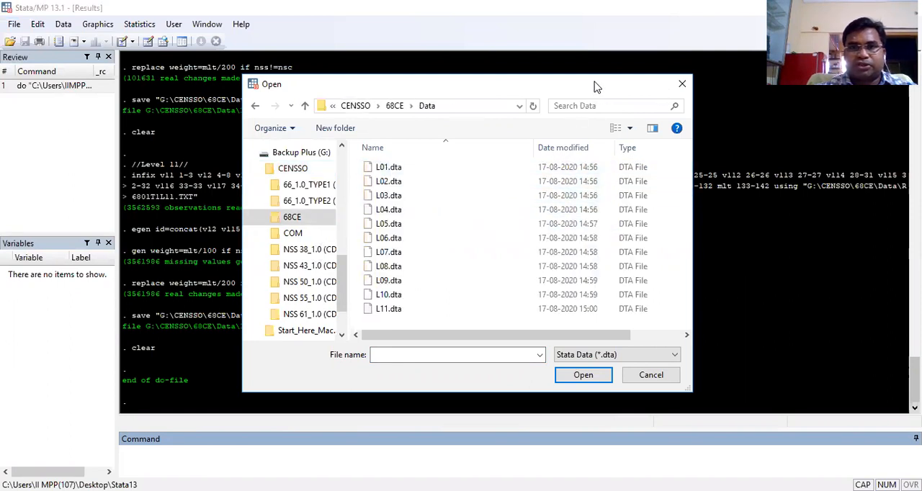
drag(598, 87, 596, 58)
click(384, 142)
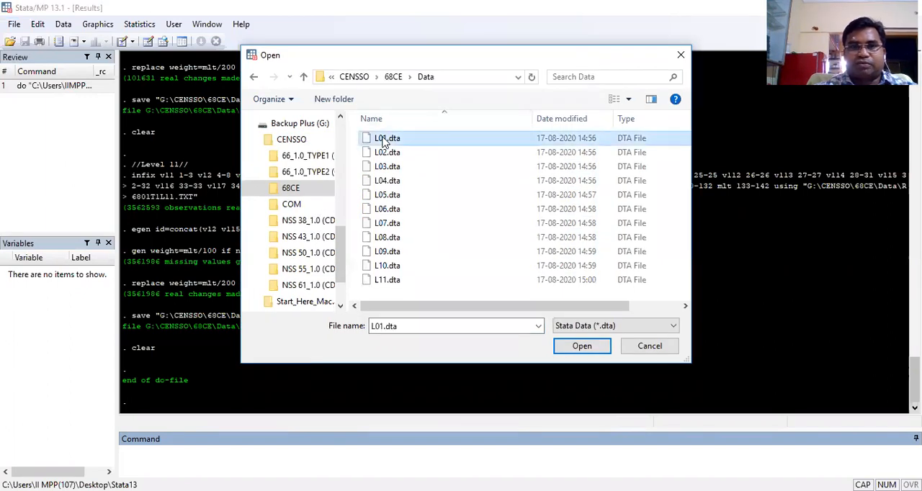
click(578, 348)
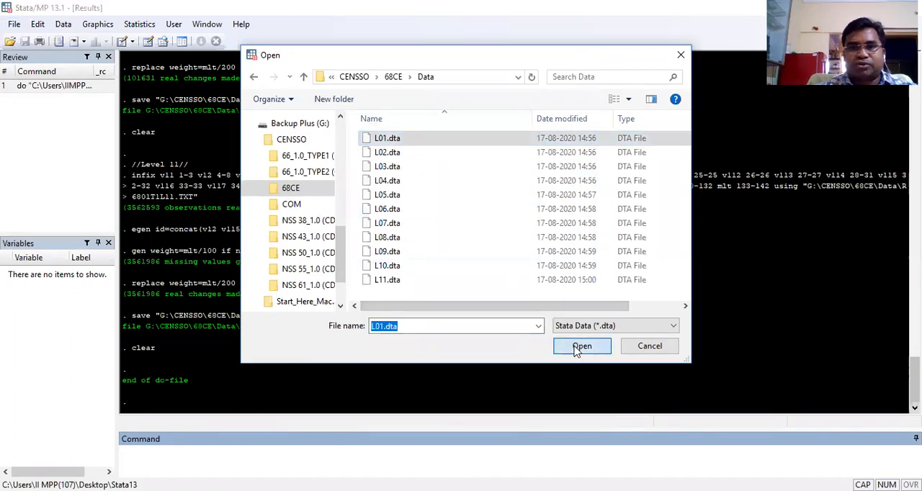
Run the edit command to show L01.dta in the Data Editor and maximize its window
click(156, 445)
text(EDI)
key(BackSpace)
key(BackSpace)
key(BackSpace)
key(Caps_Lock)
text(edit)
key(Return)
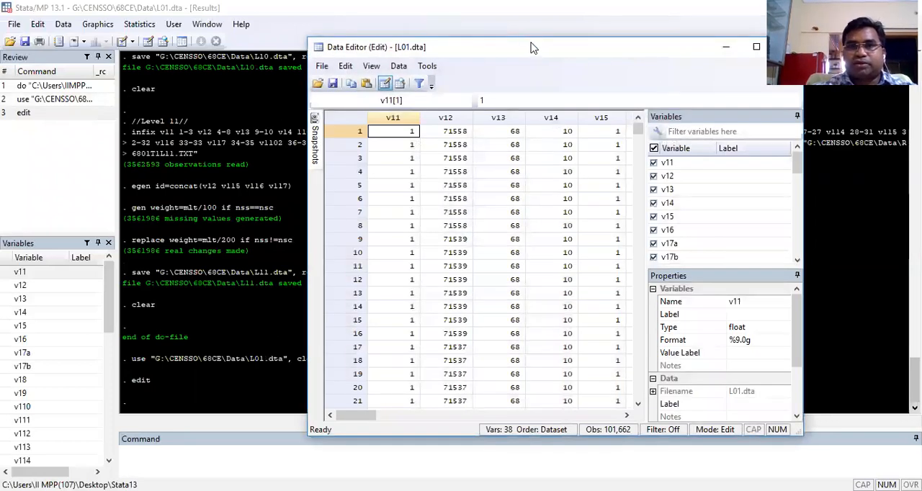
drag(530, 47, 469, 37)
click(696, 38)
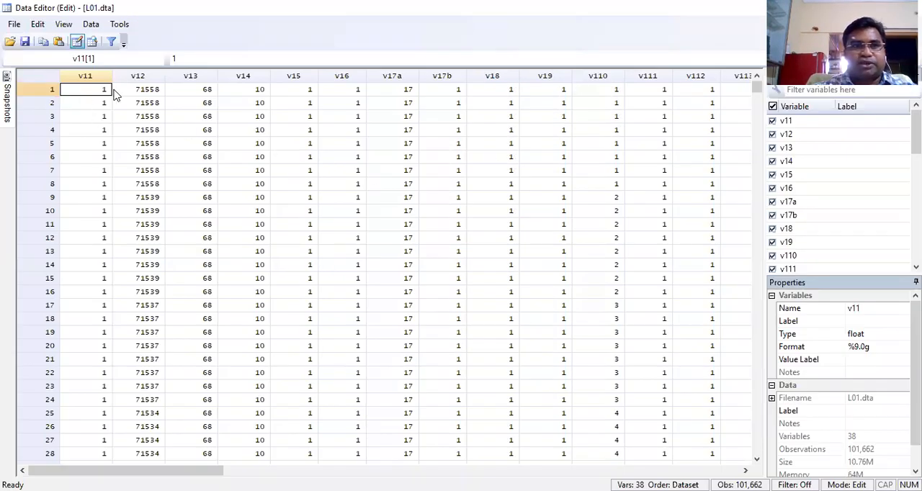
Examine the first observation's variables in L01.dta from v11 across to the last column
key(Right)
key(Right)
key(Right)
key(Right)
key(Right)
key(Right)
key(Right)
key(Right)
key(Right)
key(Right)
key(Right)
key(Right)
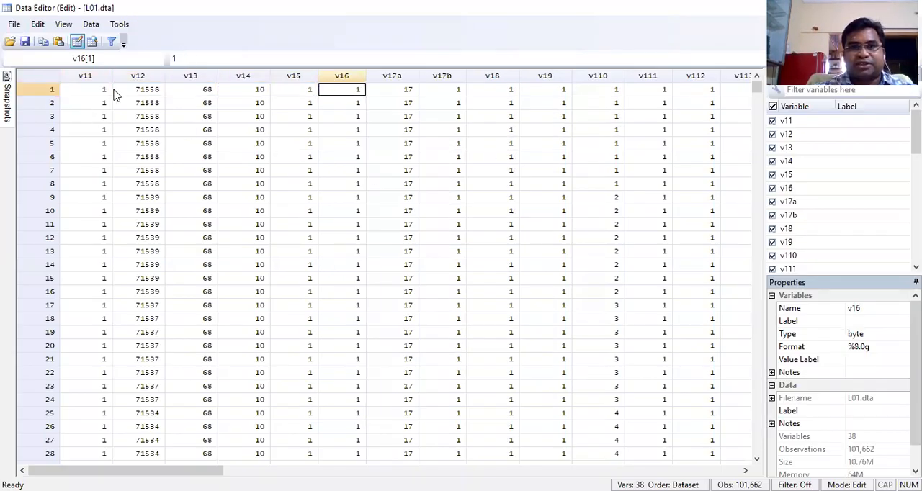
key(Right)
key(Right)
key(Right)
key(Right)
key(Right)
key(Right)
key(Right)
key(Right)
key(Right)
key(Right)
key(Right)
key(Right)
key(Right)
key(Right)
key(Right)
key(Right)
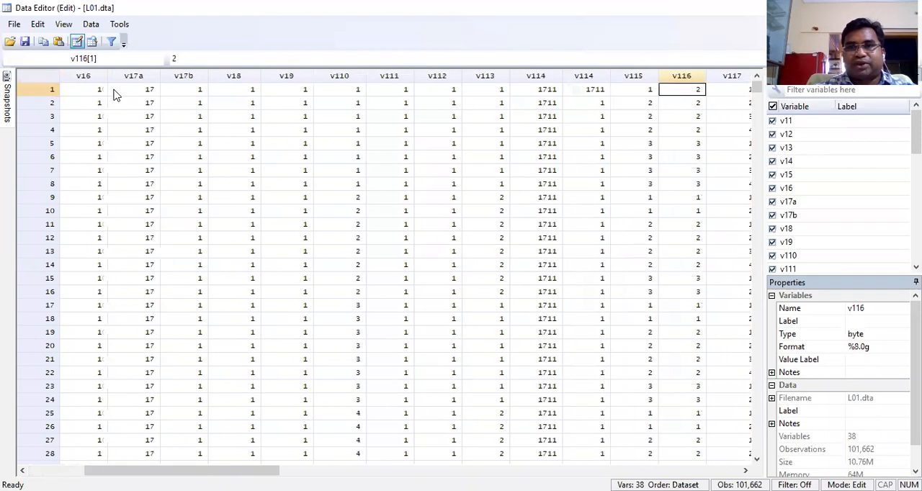
key(Right)
key(Right)
key(Right)
key(Right)
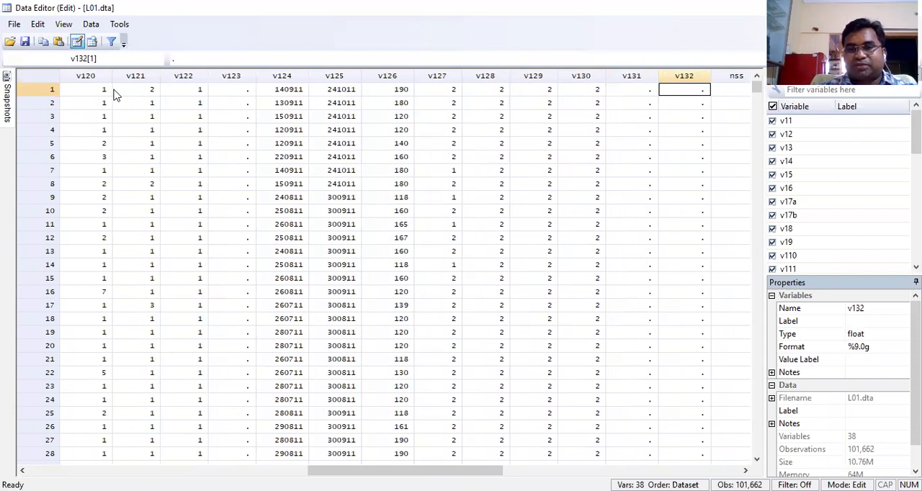
key(Right)
key(Right)
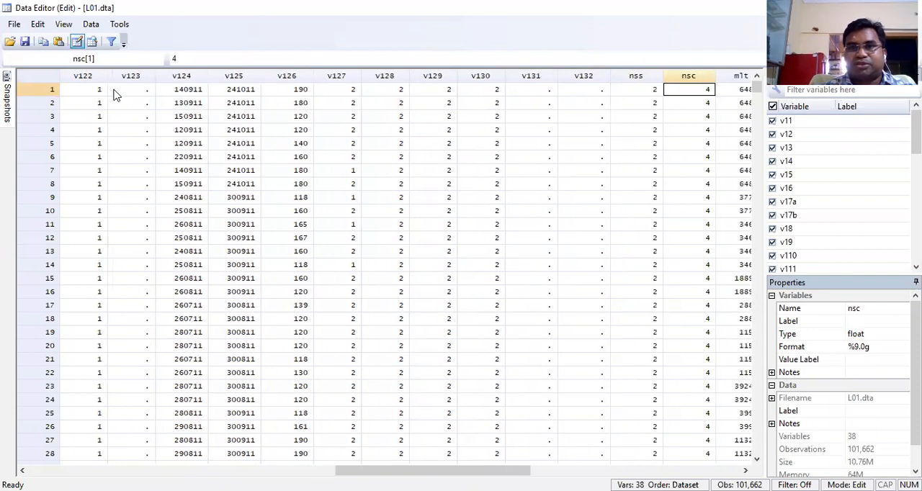
key(Right)
key(Right)
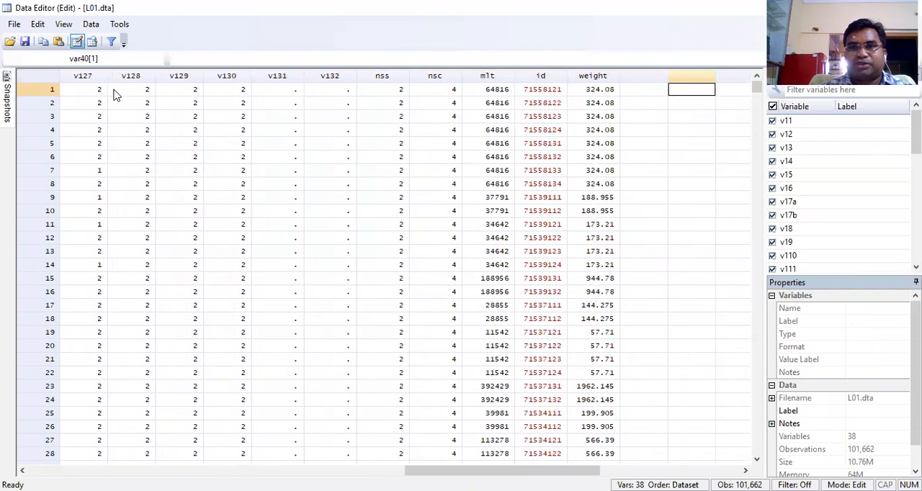
Highlight the id column and the weight column in the Data Editor, ending on the first weight value
key(Left)
key(Left)
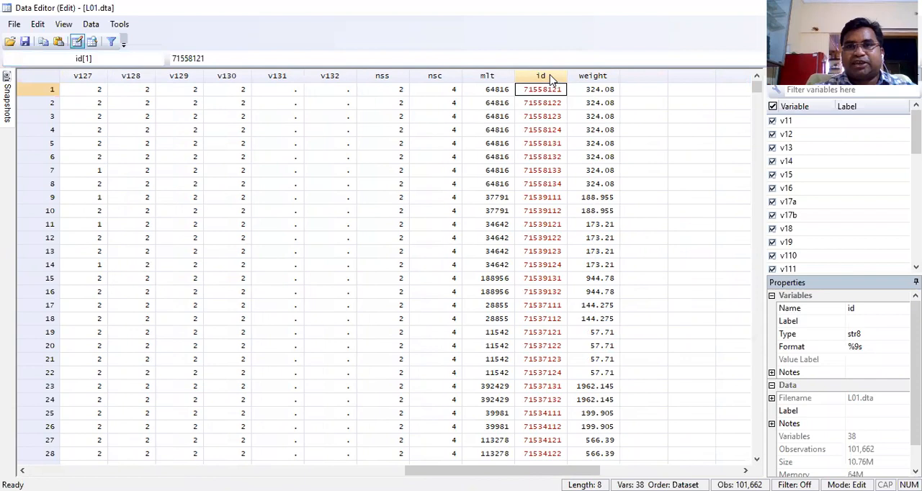
click(552, 79)
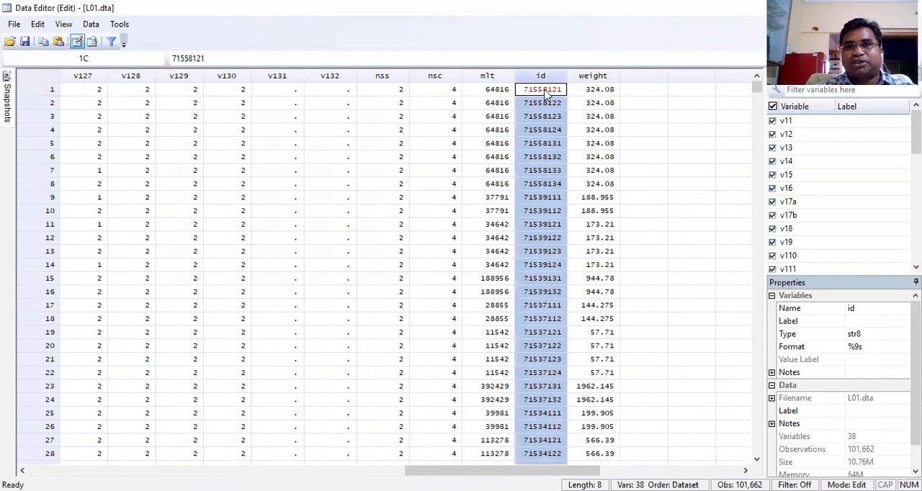
click(604, 78)
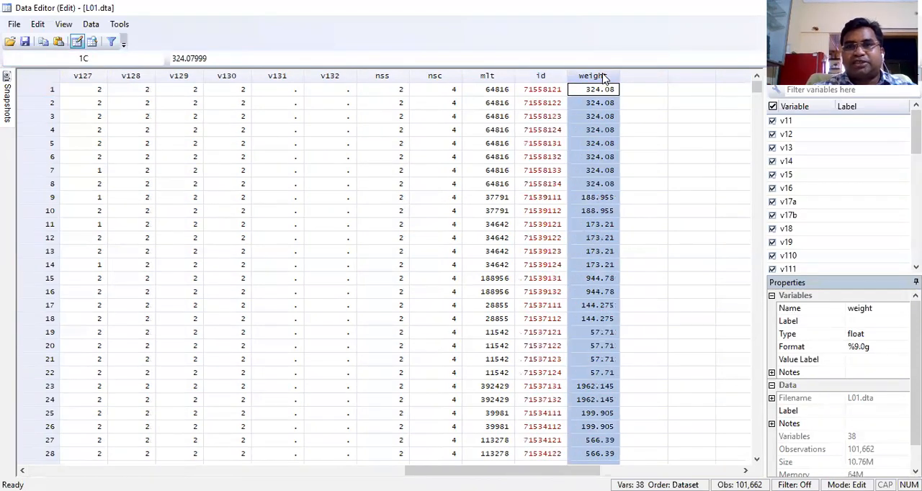
click(594, 93)
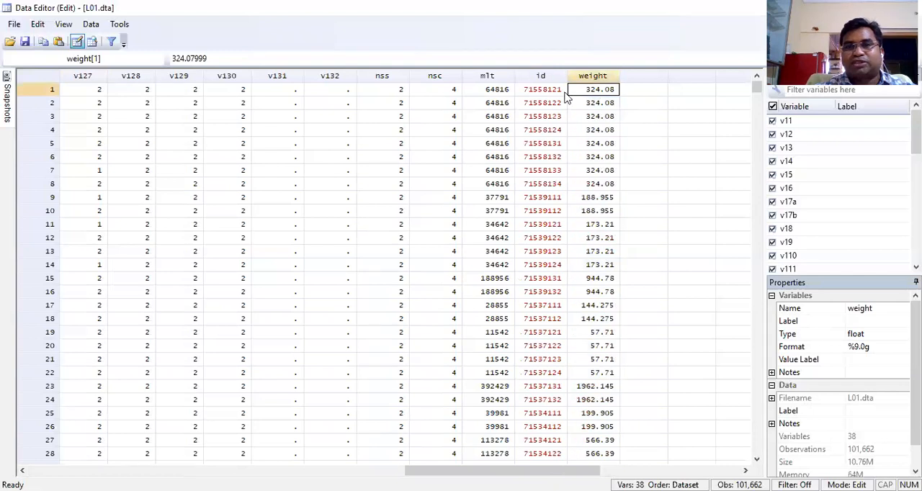
Highlight the first observation's entire row in L01.dta and inspect its weight value
click(29, 93)
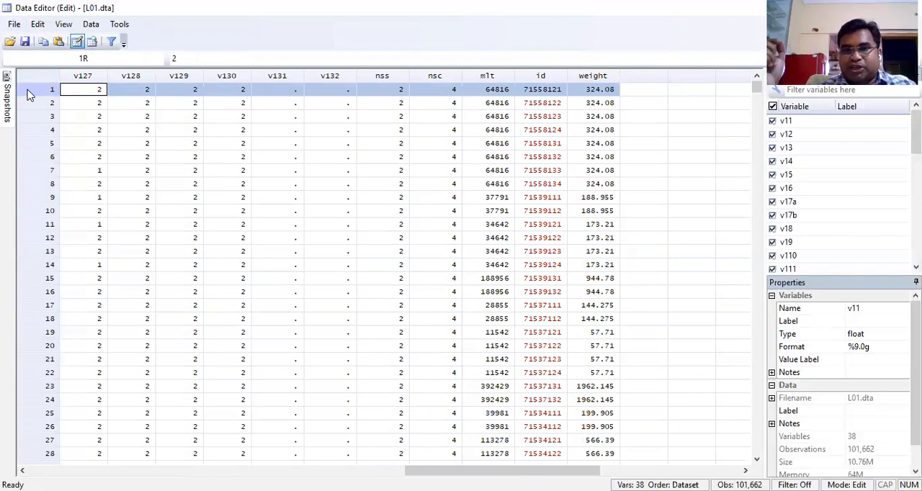
click(603, 94)
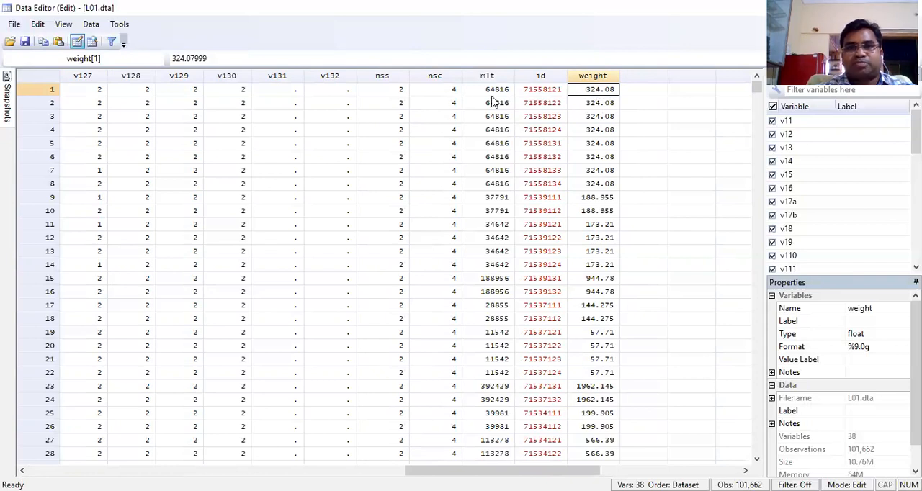
click(43, 90)
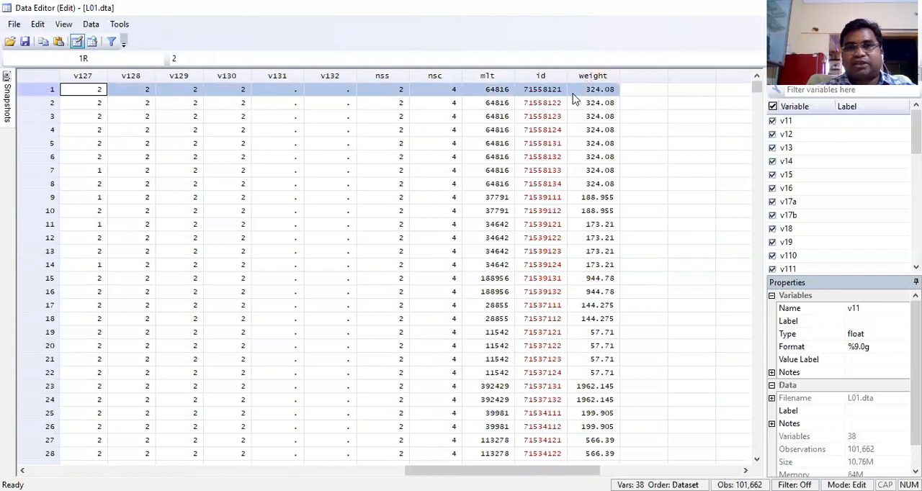
Select the weight column's values from observation 1 down to observation 96 to review how weights vary across observations
click(603, 96)
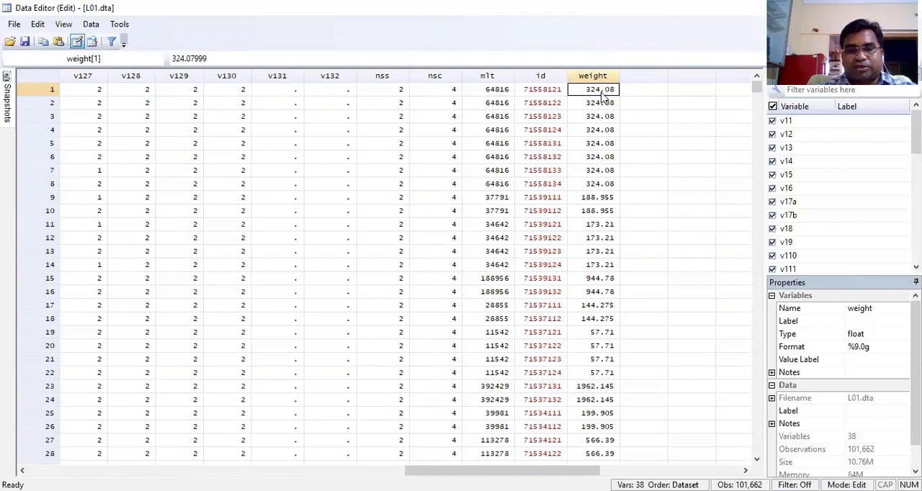
key(shift+Down)
key(shift+Down)
key(shift+Down)
key(shift+Down)
key(shift+Down)
key(shift+Down)
key(shift+Down)
key(shift+Down)
key(shift+Down)
key(shift+Down)
key(shift+Down)
key(shift+Down)
key(shift+Down)
key(shift+Down)
key(shift+Down)
key(shift+Down)
key(shift+Down)
key(shift+Down)
key(shift+Down)
key(shift+Down)
key(shift+Down)
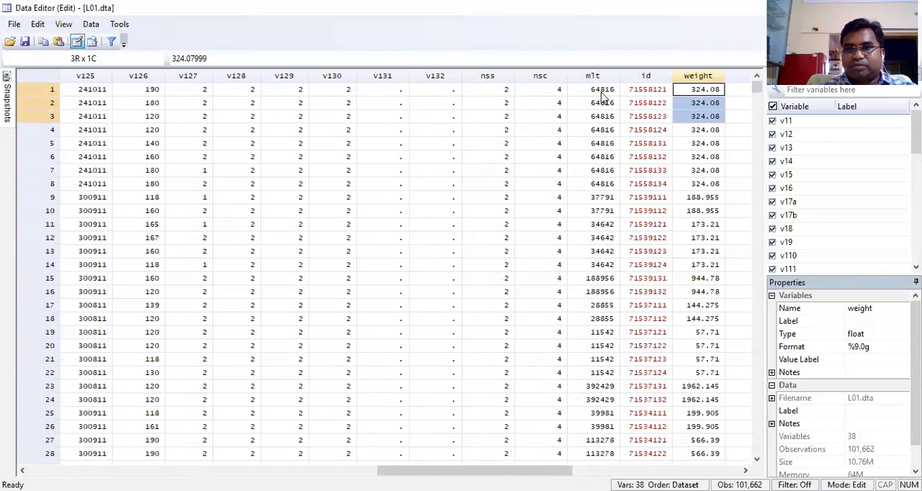
key(shift+Down)
key(shift+Down)
key(shift+Down)
key(shift+Down)
key(shift+Down)
key(shift+Down)
key(shift+Down)
key(shift+Down)
key(shift+Down)
key(shift+Down)
key(shift+Down)
key(shift+Down)
key(shift+Down)
key(shift+Down)
key(shift+Down)
key(shift+Down)
key(shift+Down)
key(shift+Down)
key(shift+Down)
key(shift+Down)
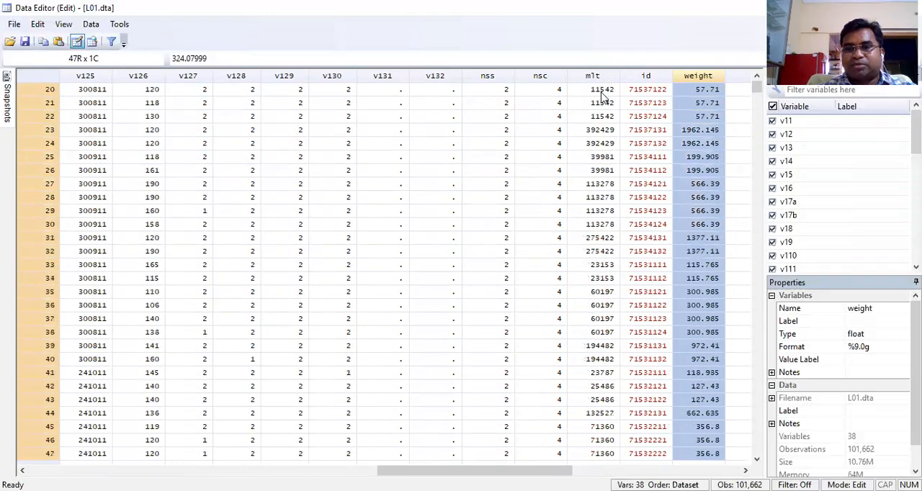
key(shift+Down)
key(shift+Down)
key(shift+Down)
key(shift+Down)
key(shift+Down)
key(shift+Down)
key(shift+Down)
key(shift+Down)
key(shift+Down)
key(shift+Down)
key(shift+Down)
key(shift+Down)
key(shift+Down)
key(shift+Down)
key(shift+Down)
key(shift+Down)
key(shift+Down)
key(shift+Down)
key(shift+Down)
key(shift+Down)
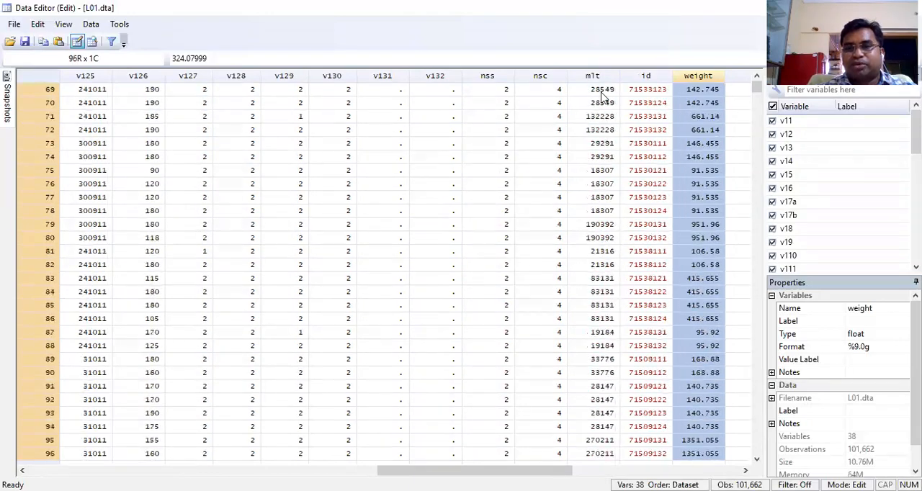